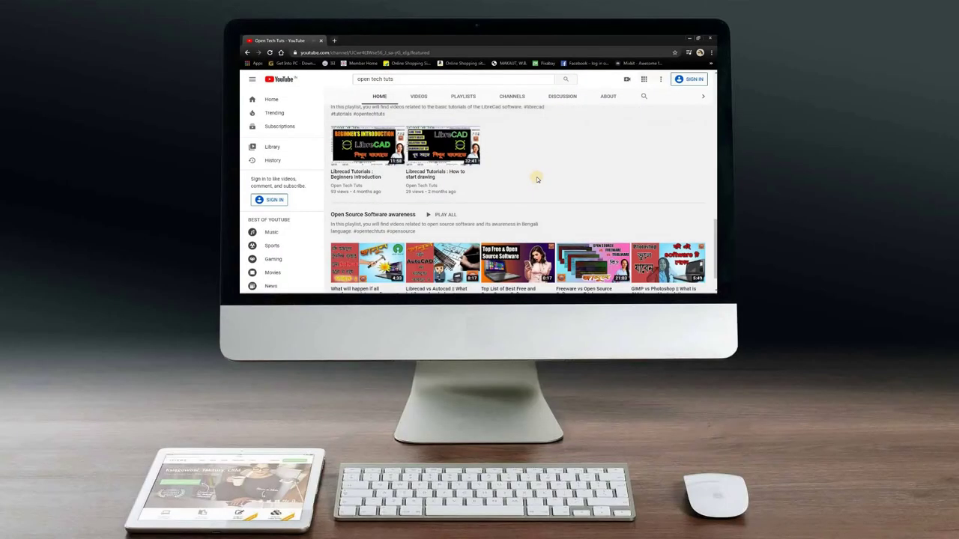
# Scroll to the top of the tutorial channel page and browse its uploaded videos
pyautogui.scroll(3, 426, 163)
pyautogui.scroll(3, 426, 163)
pyautogui.scroll(3, 426, 163)
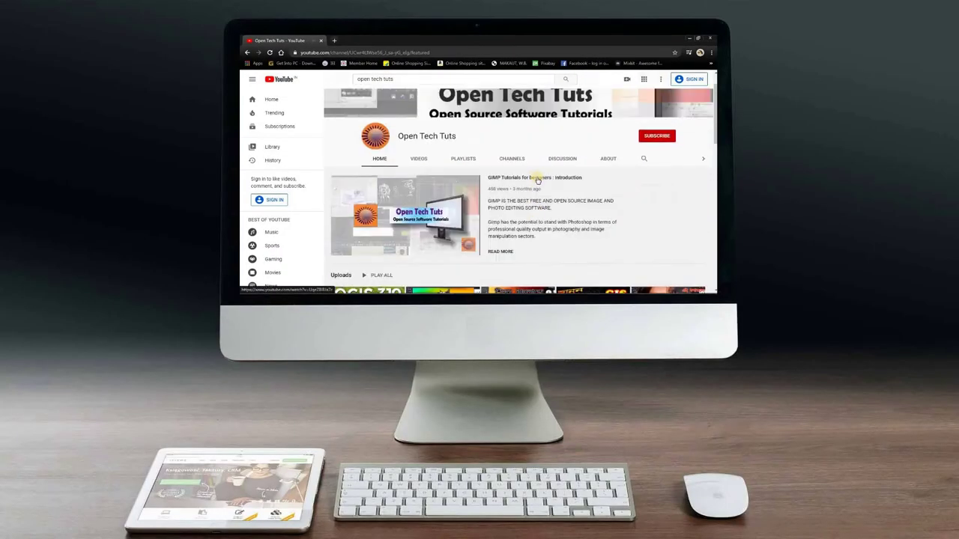
pyautogui.click(419, 160)
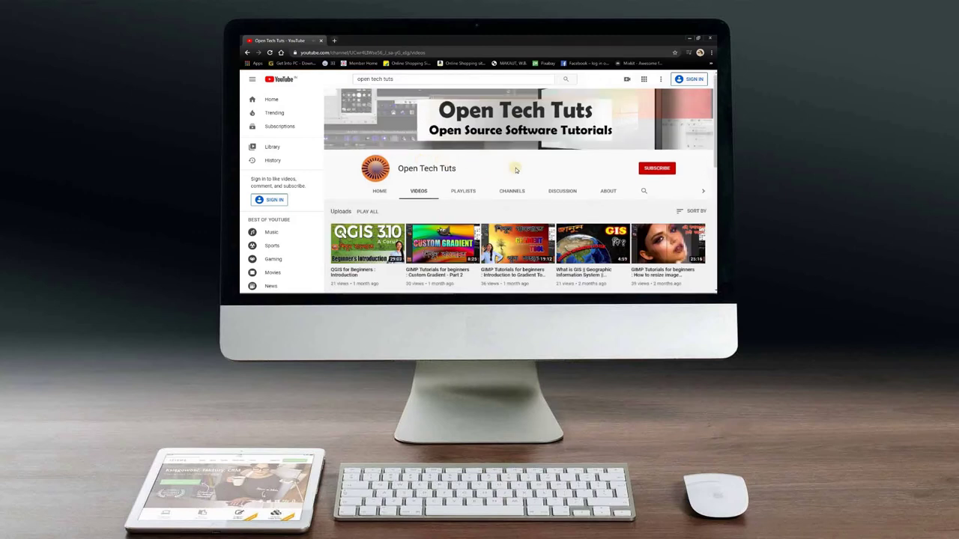
pyautogui.scroll(-3, 515, 170)
pyautogui.scroll(-3, 516, 170)
pyautogui.scroll(-3, 516, 170)
pyautogui.scroll(-1, 515, 170)
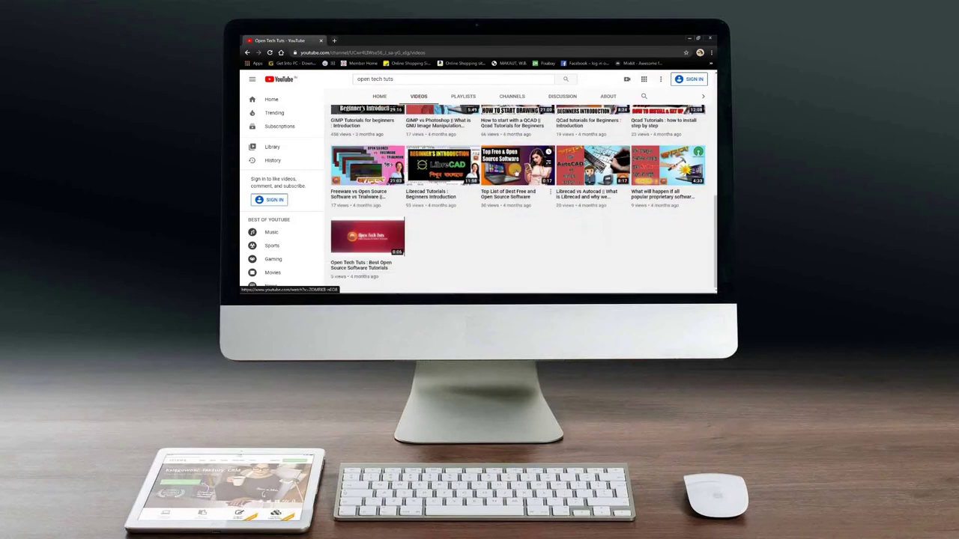
# Scroll back up and switch to the channel's playlists
pyautogui.scroll(3, 515, 171)
pyautogui.scroll(3, 515, 171)
pyautogui.scroll(3, 516, 172)
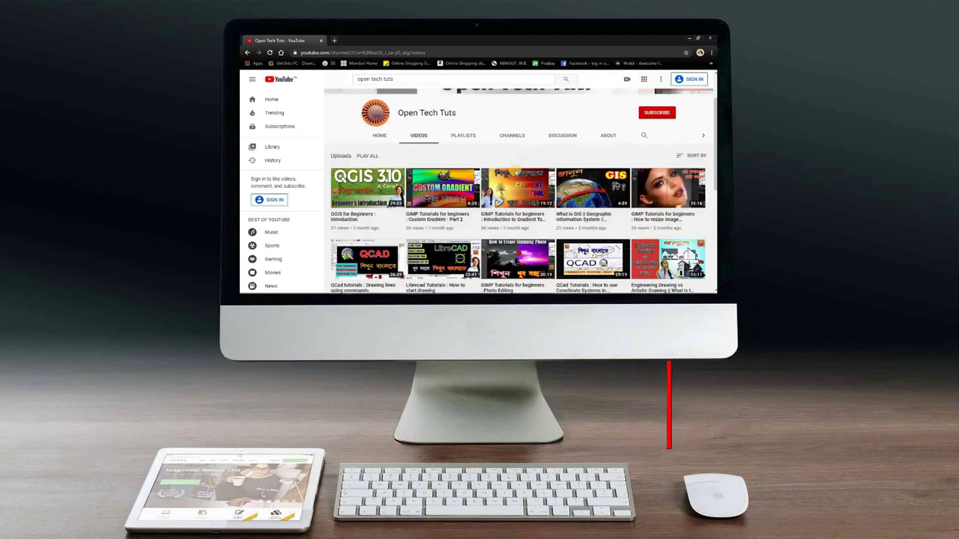
pyautogui.scroll(2, 515, 172)
pyautogui.click(464, 170)
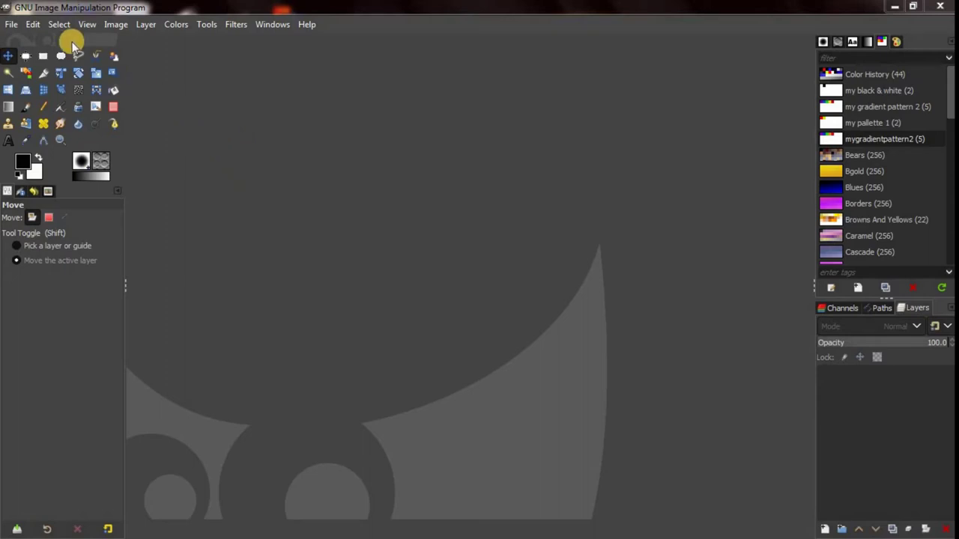
# Create a new blank white 1920×1080 px image via File > New
pyautogui.click(11, 25)
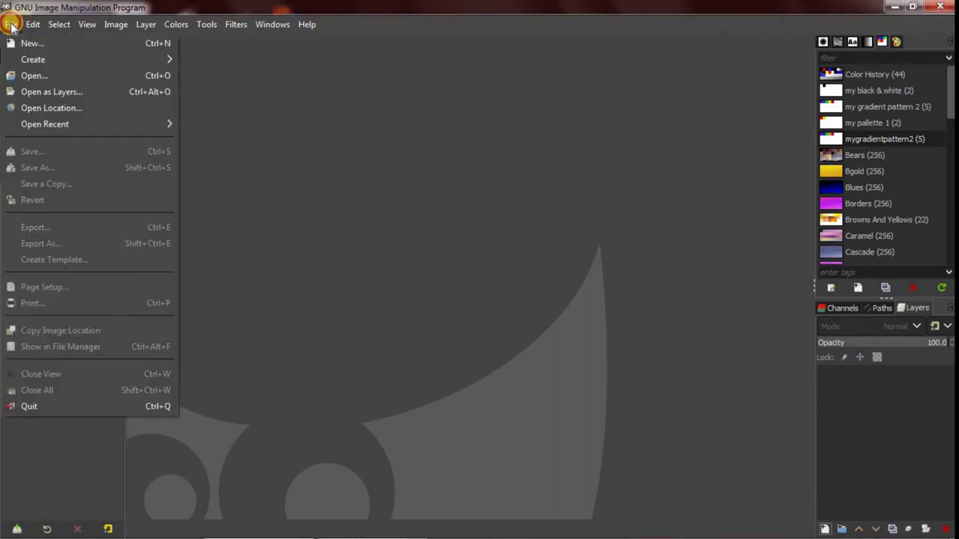
pyautogui.click(44, 45)
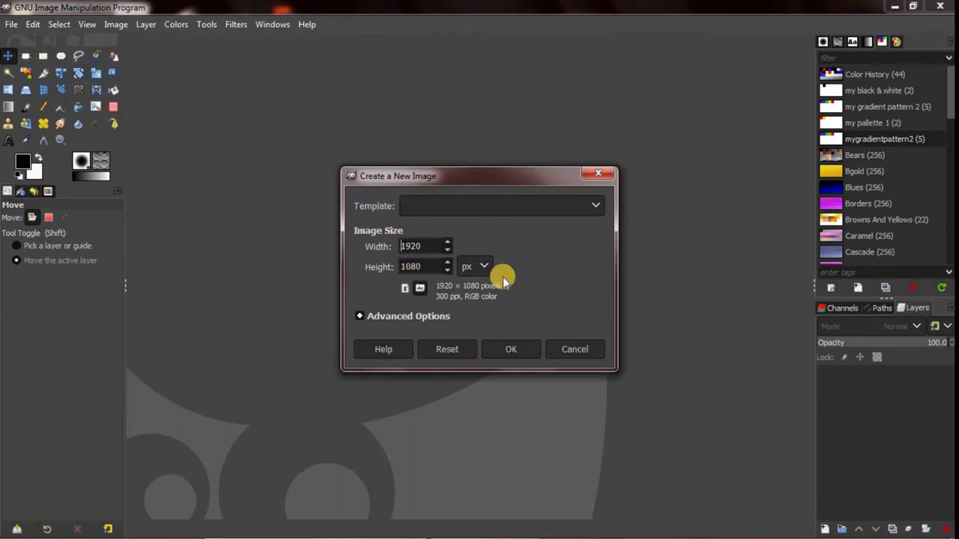
pyautogui.moveTo(527, 179); pyautogui.dragTo(513, 100)
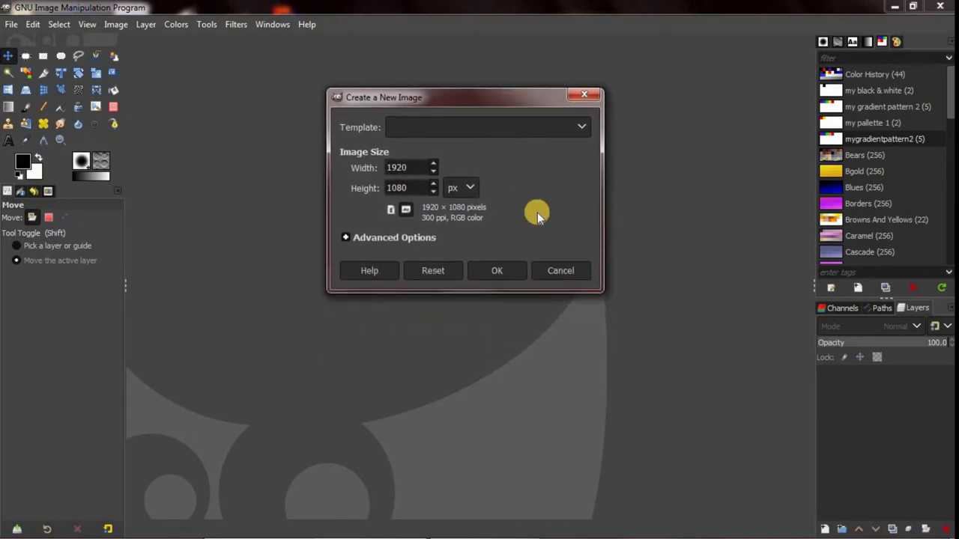
pyautogui.click(507, 269)
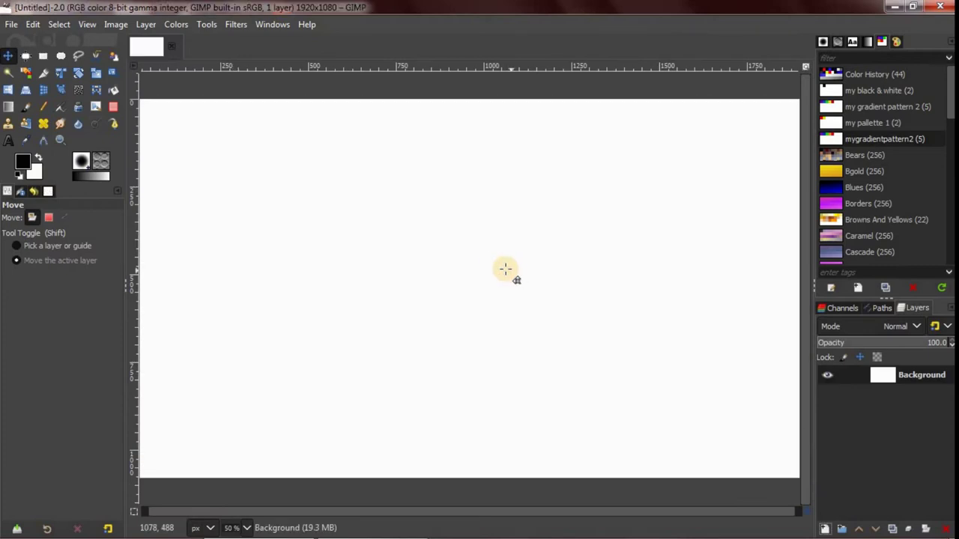
# Fit the whole 1920×1080 canvas in the window with View > Zoom > Fit Image in Window
pyautogui.click(90, 26)
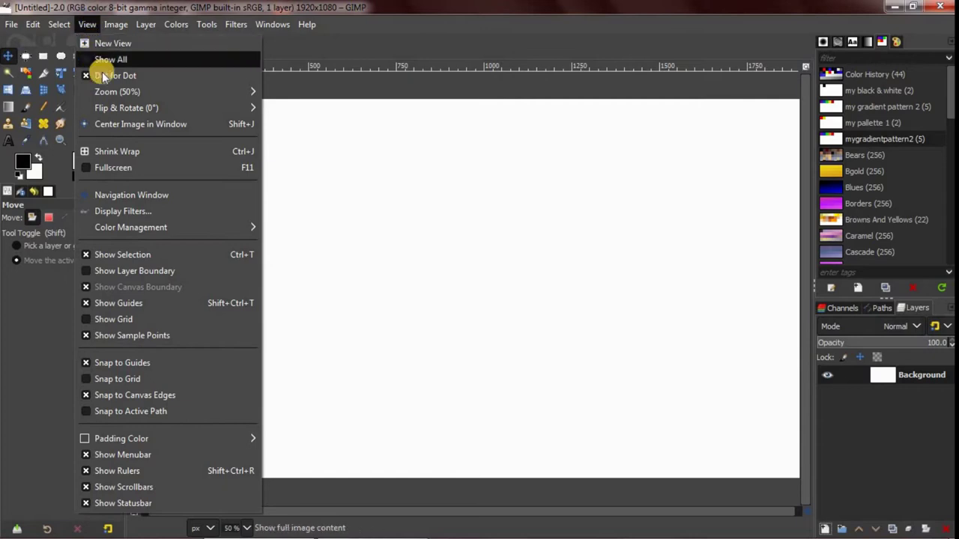
pyautogui.moveTo(118, 91)
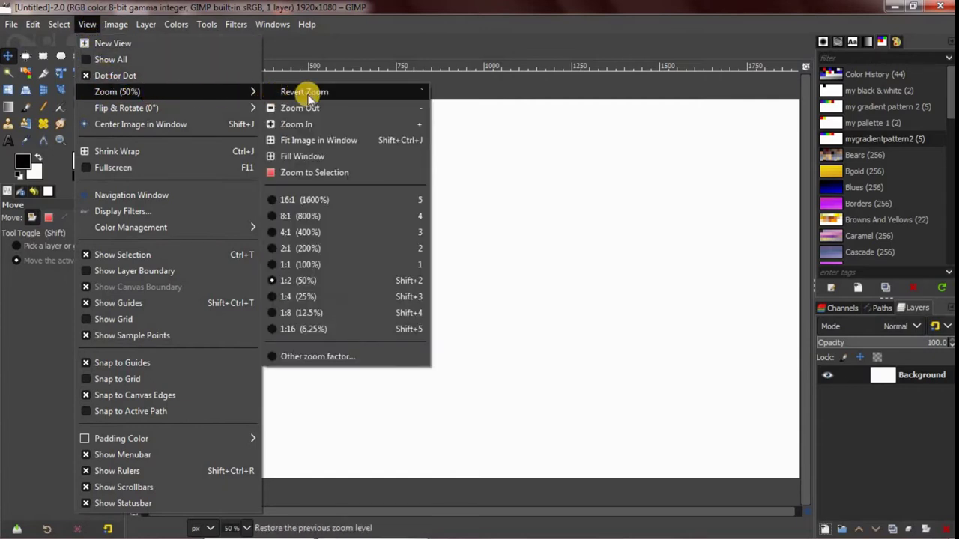
pyautogui.click(367, 140)
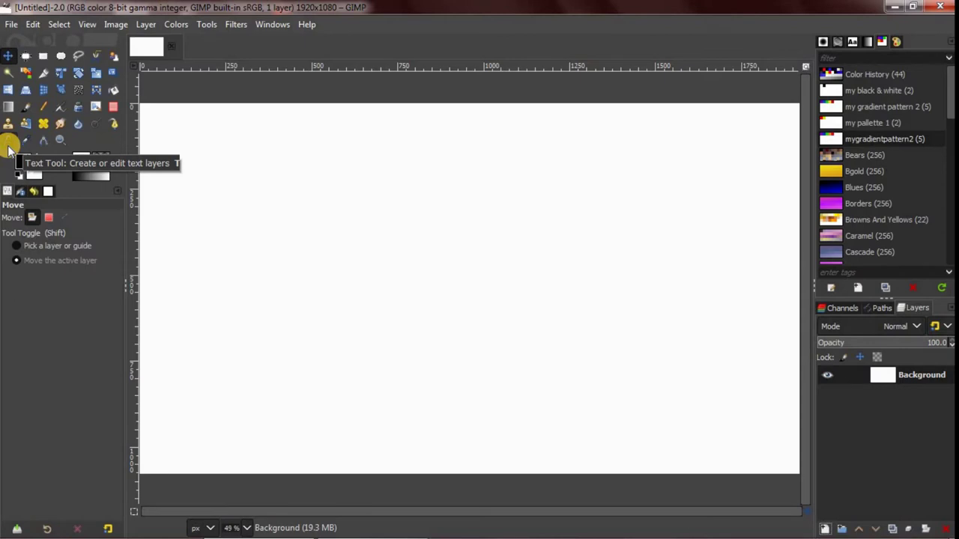
# Activate the Text tool from the Tools menu
pyautogui.click(204, 25)
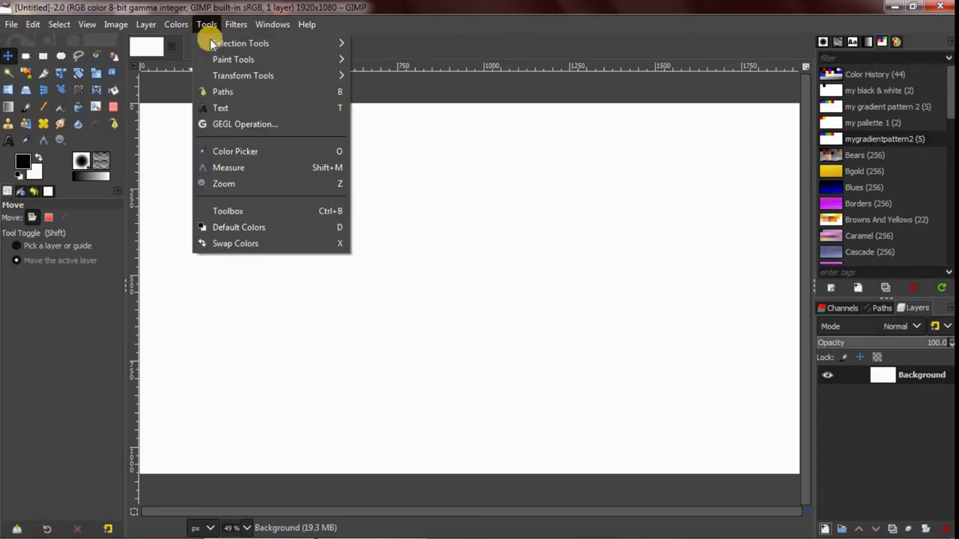
pyautogui.click(272, 110)
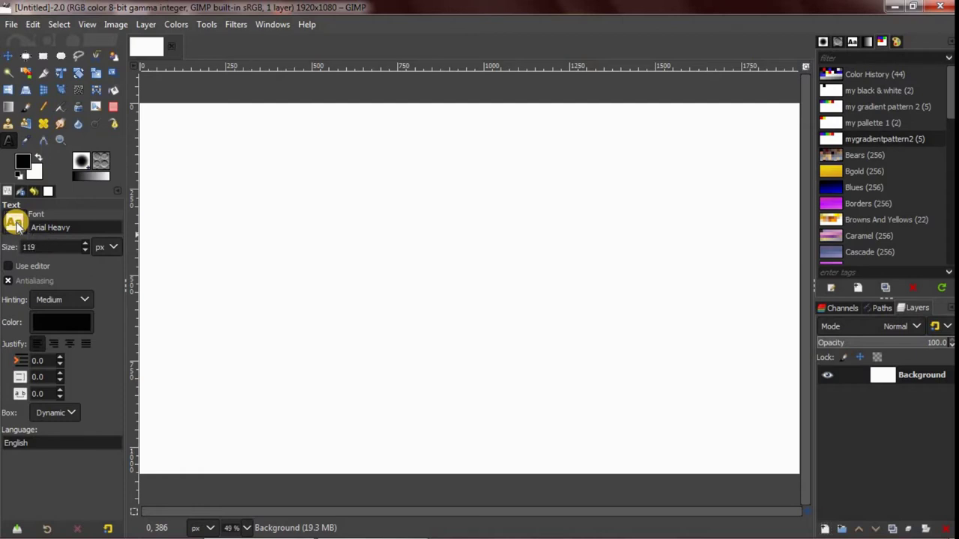
pyautogui.click(14, 223)
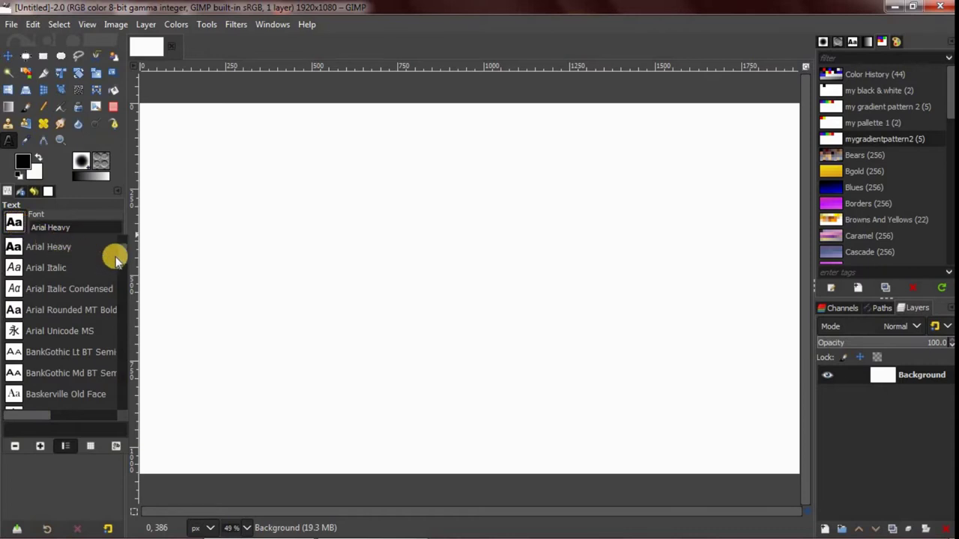
pyautogui.moveTo(121, 255)
pyautogui.mouseDown()
pyautogui.moveTo(112, 407)
pyautogui.moveTo(124, 257)
pyautogui.mouseUp()
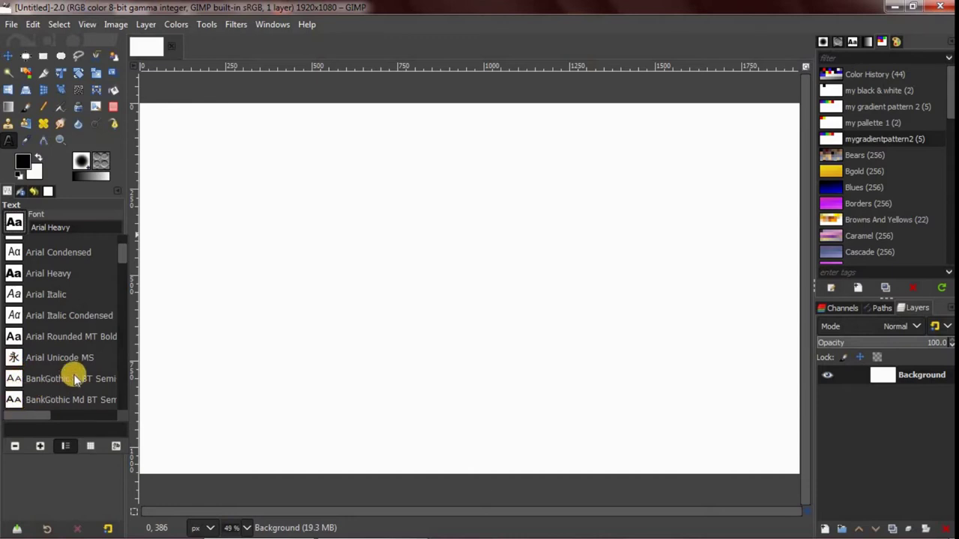
pyautogui.click(188, 252)
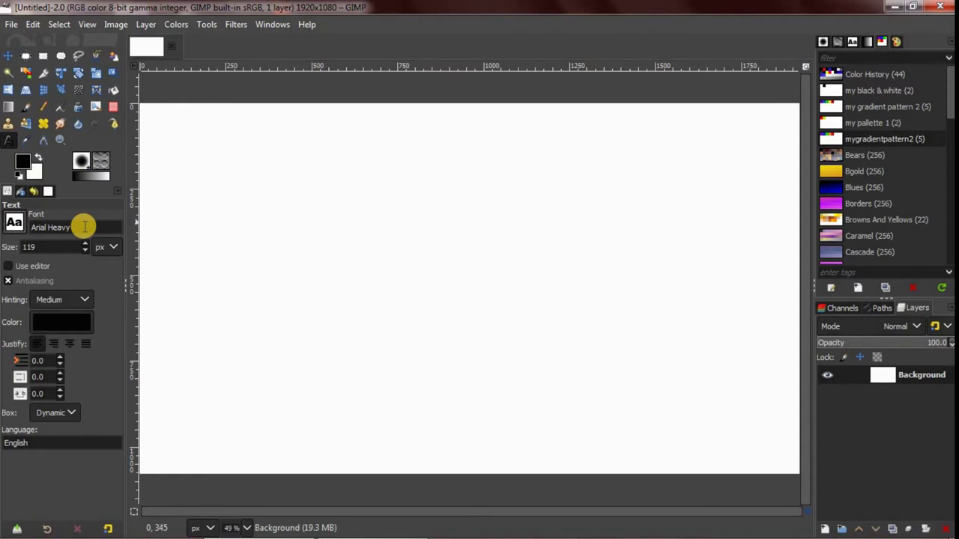
pyautogui.click(83, 226)
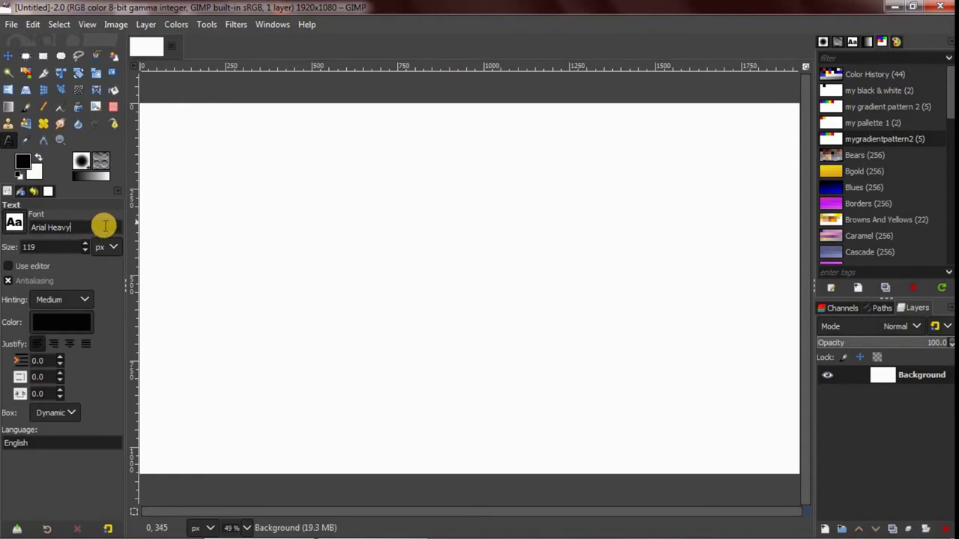
pyautogui.press('BackSpace')
pyautogui.press('BackSpace')
pyautogui.press('BackSpace')
pyautogui.press('BackSpace')
pyautogui.write('times')
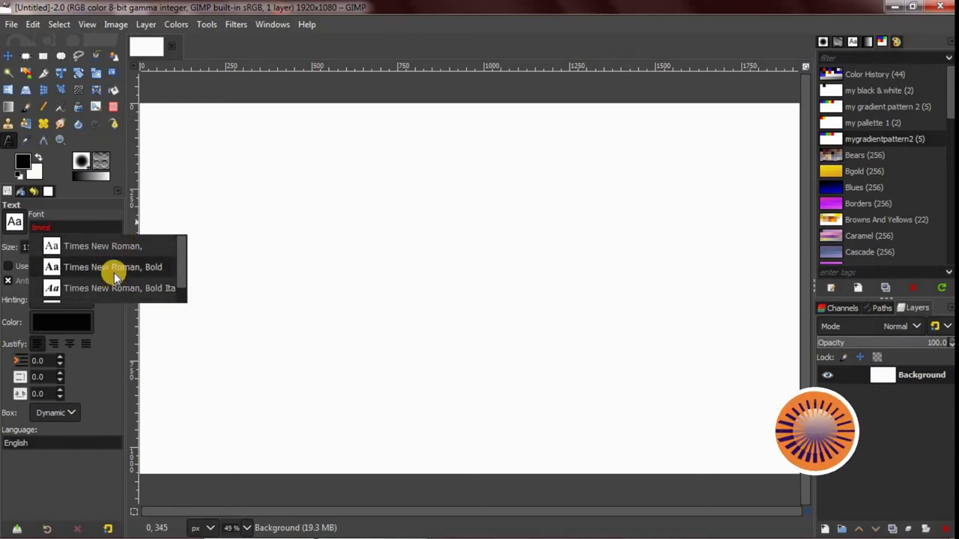
pyautogui.click(111, 247)
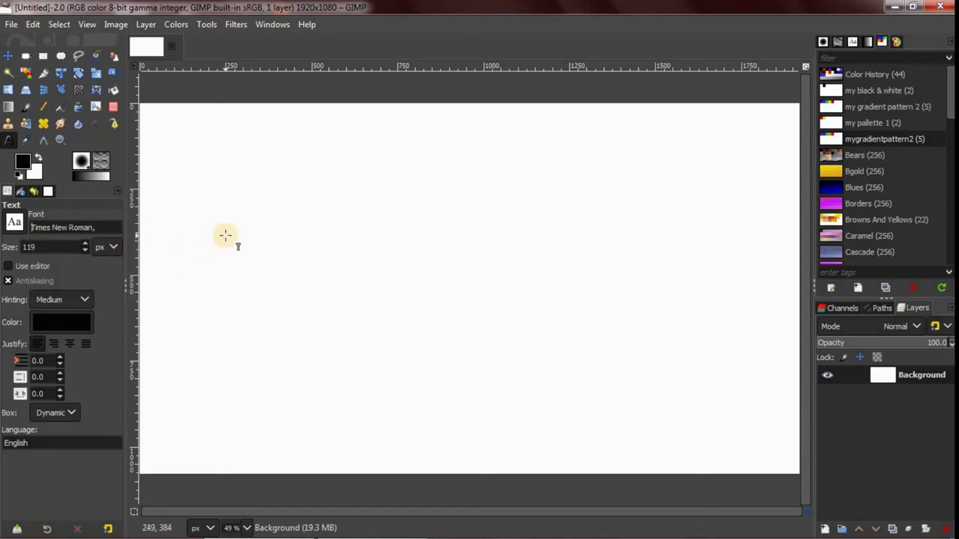
pyautogui.moveTo(94, 224); pyautogui.dragTo(30, 224)
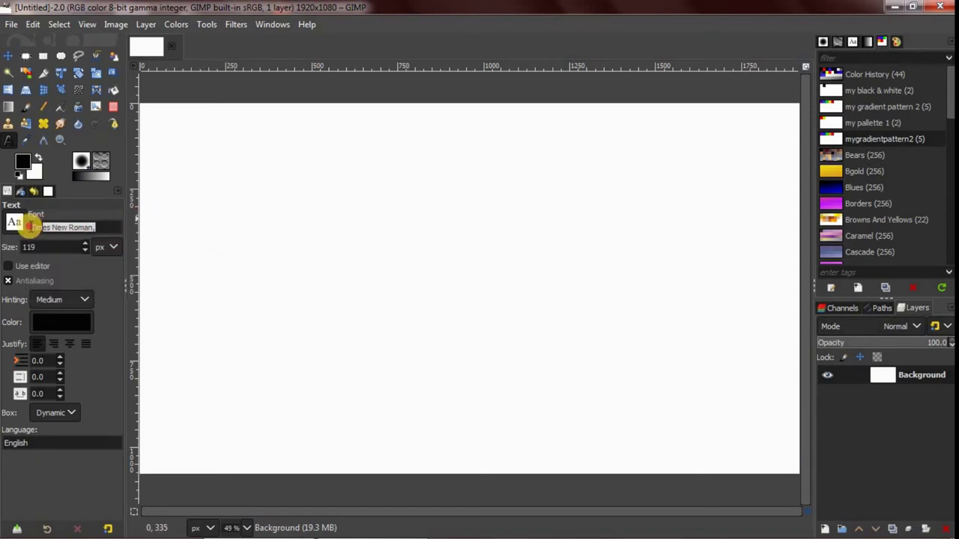
pyautogui.write('arial')
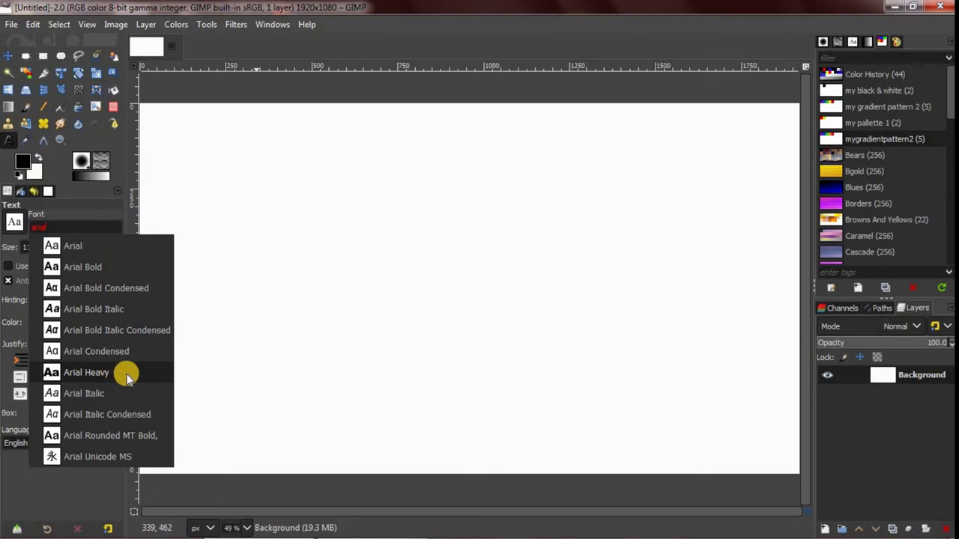
pyautogui.click(126, 375)
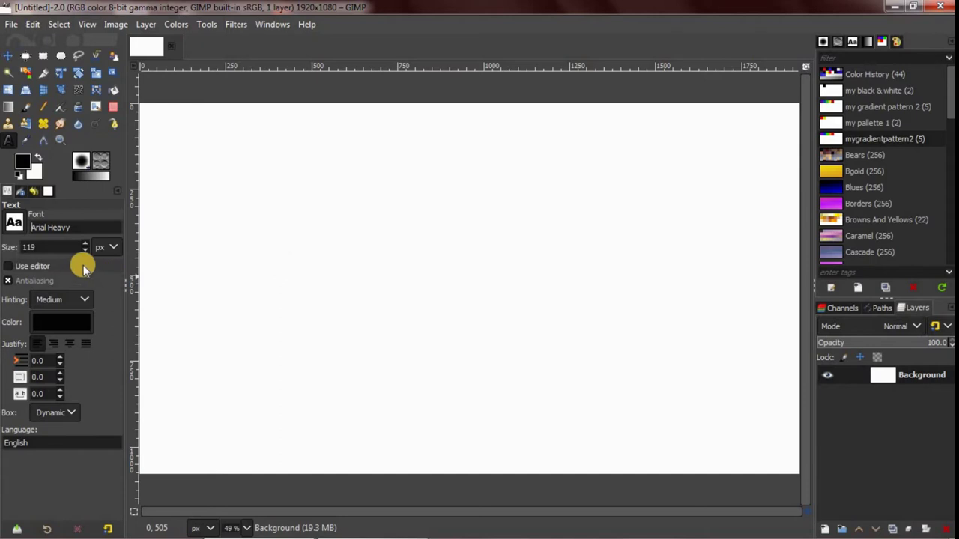
# Change the text size from 119 to 100 px, trying the spin arrows along the way
pyautogui.moveTo(57, 247); pyautogui.dragTo(11, 251)
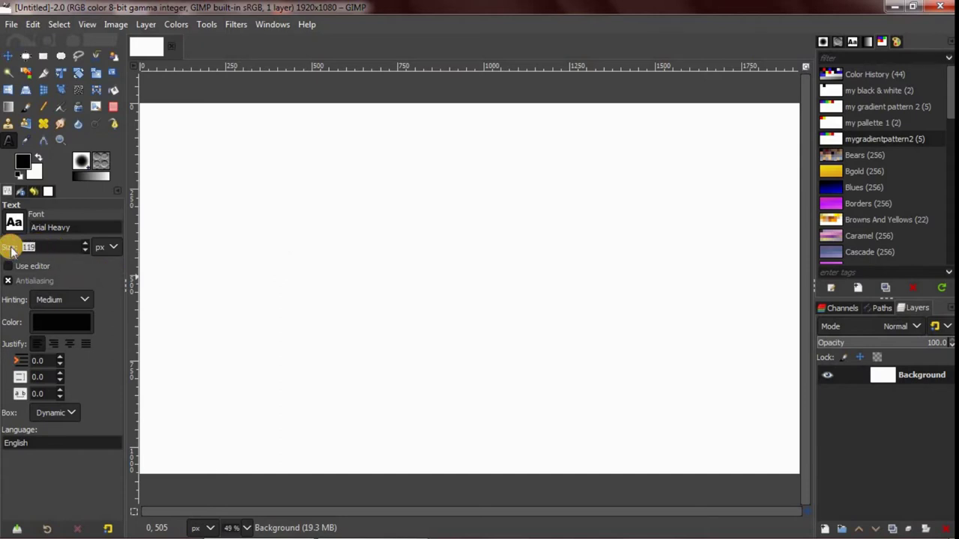
pyautogui.write('100')
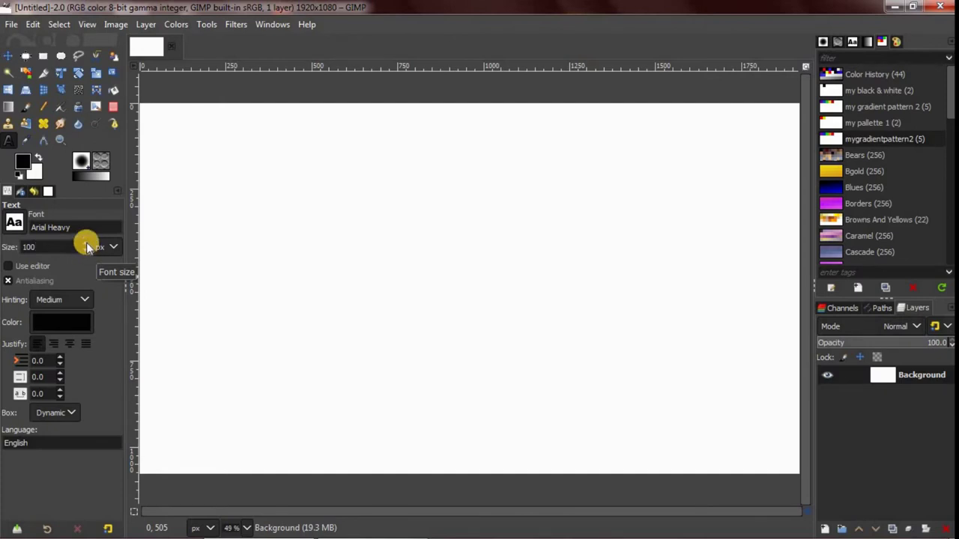
pyautogui.click(86, 247)
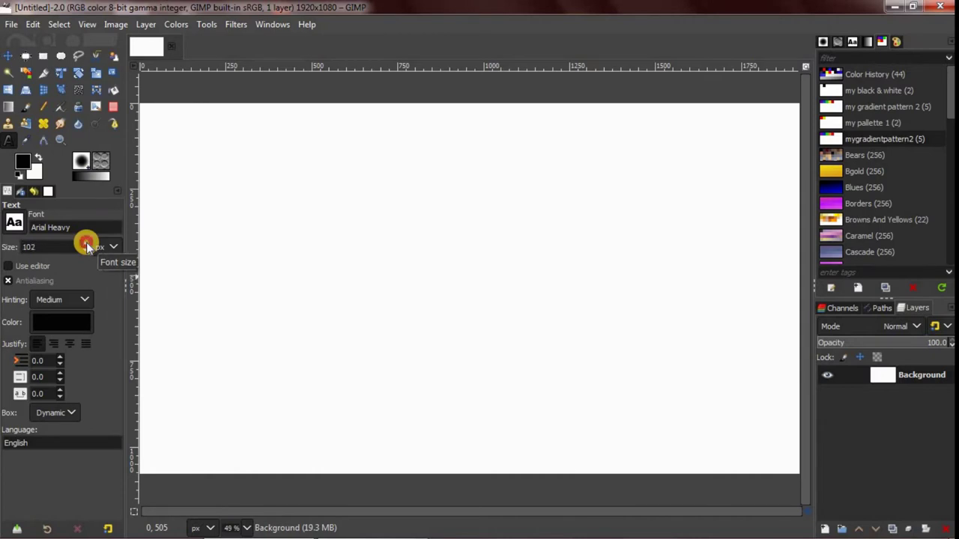
pyautogui.click(86, 246)
pyautogui.click(86, 247)
pyautogui.click(86, 246)
pyautogui.click(87, 252)
pyautogui.click(87, 253)
pyautogui.click(87, 252)
pyautogui.click(87, 252)
pyautogui.click(87, 253)
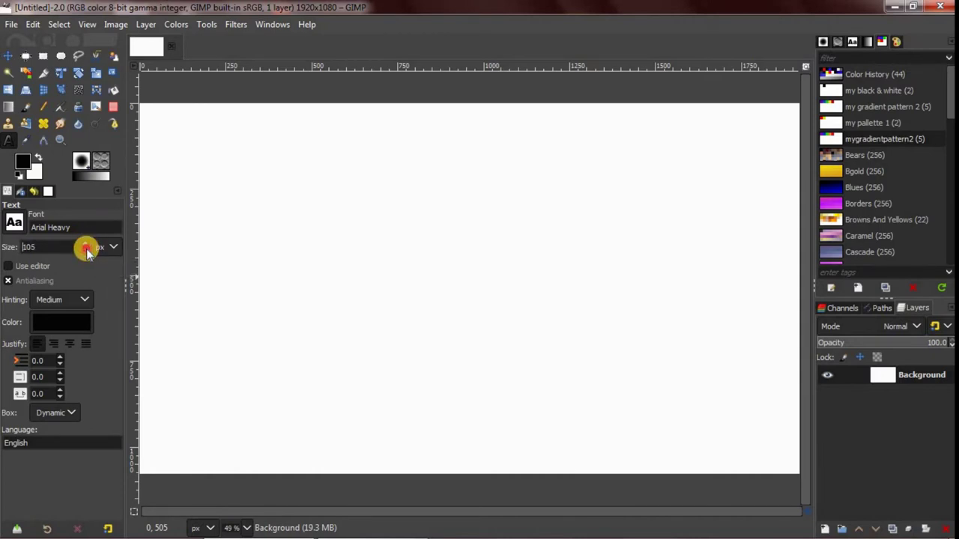
pyautogui.click(87, 252)
pyautogui.click(87, 252)
pyautogui.click(87, 252)
pyautogui.click(86, 252)
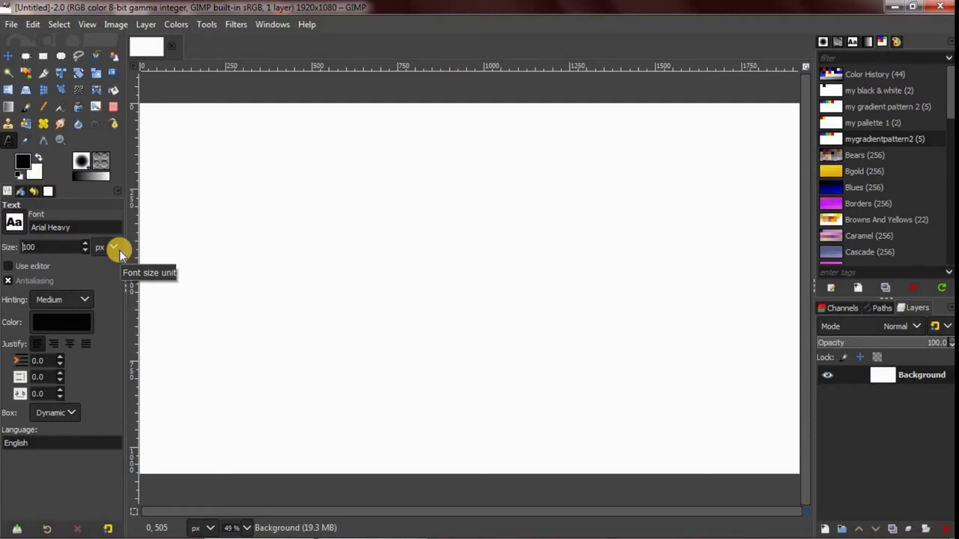
pyautogui.click(118, 251)
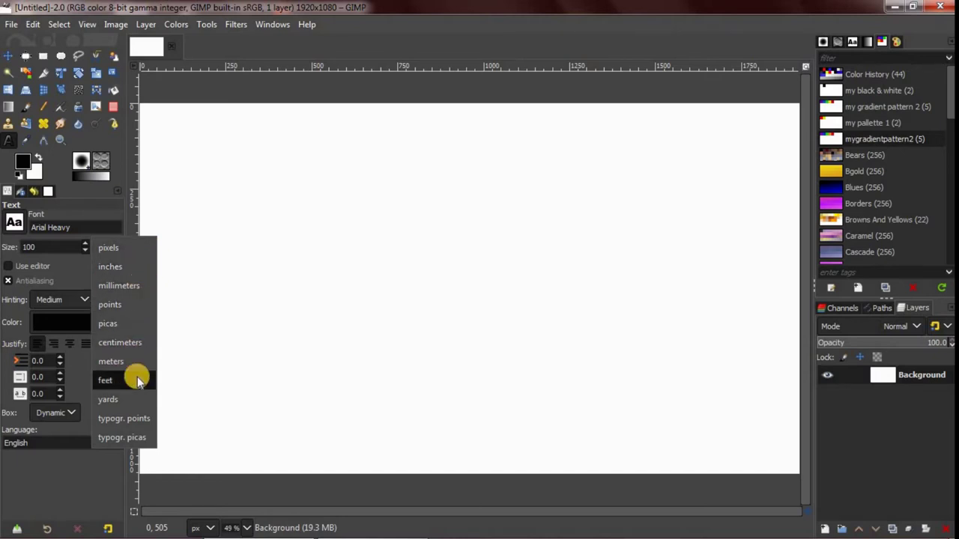
pyautogui.click(144, 249)
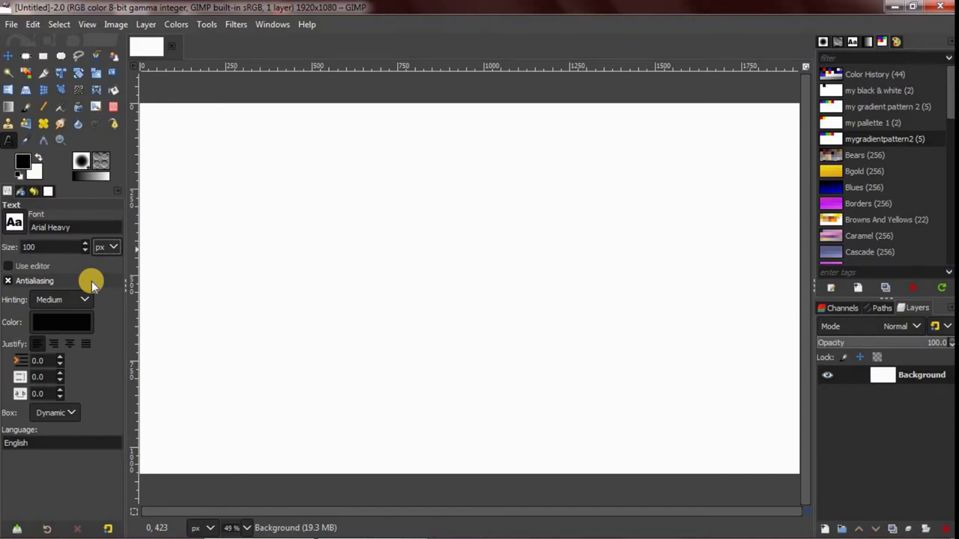
# Enable antialiasing for new text, leaving hinting at Medium
pyautogui.click(8, 282)
pyautogui.click(8, 281)
pyautogui.click(96, 282)
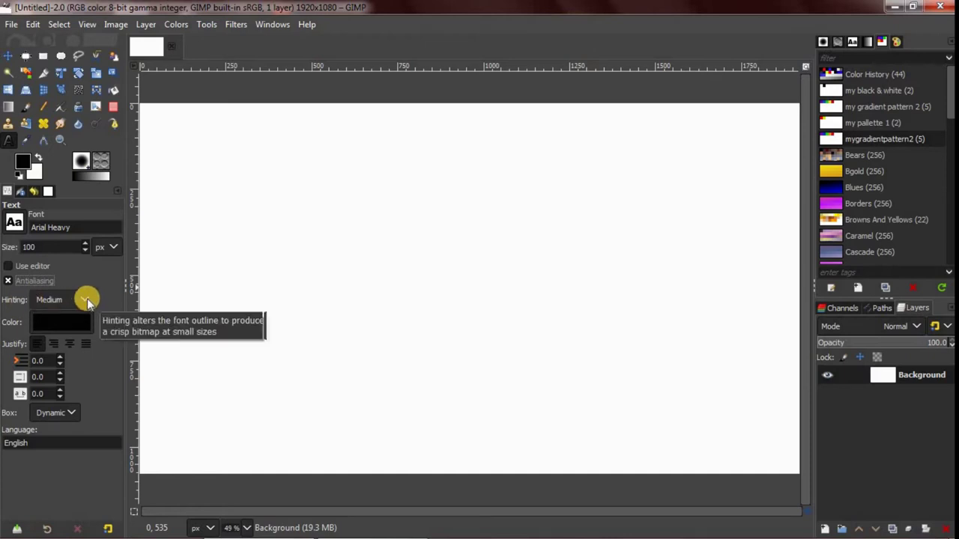
pyautogui.click(87, 300)
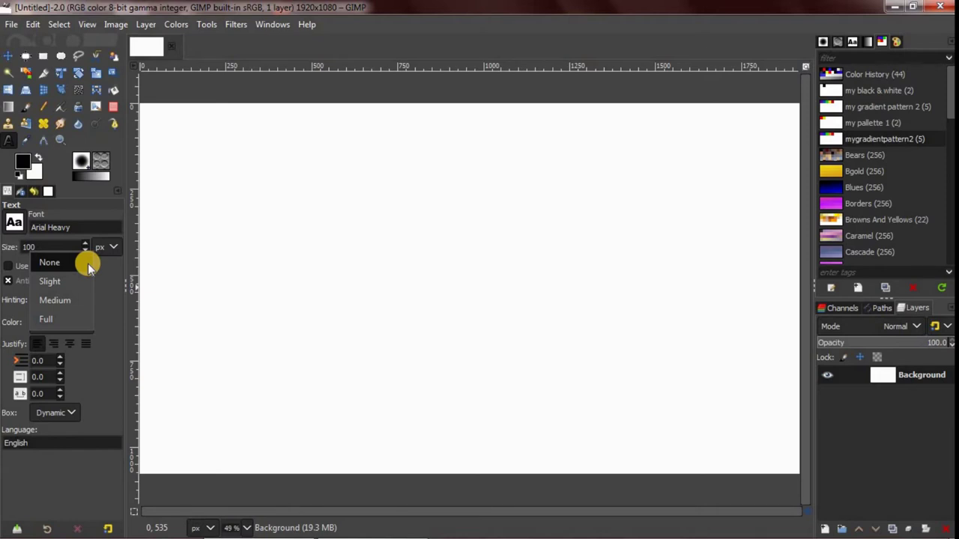
pyautogui.click(88, 303)
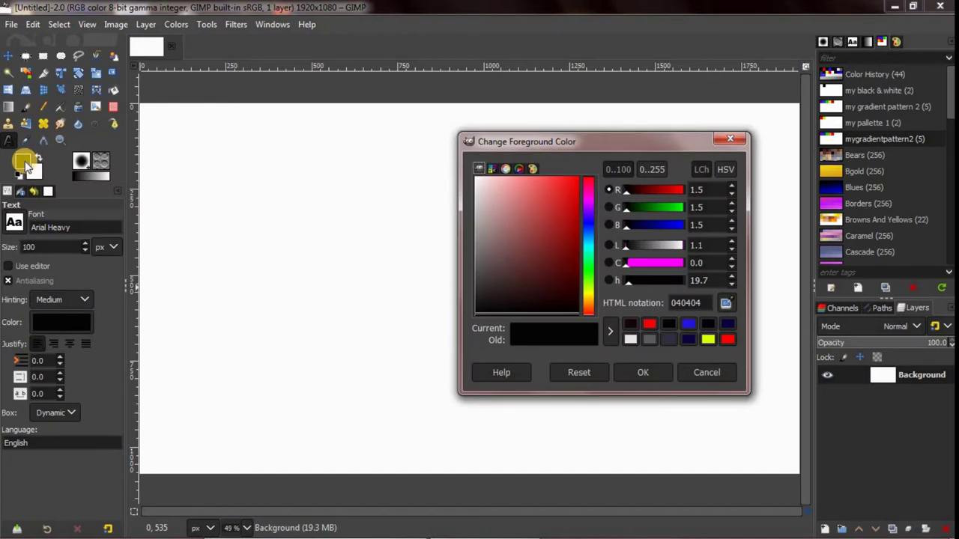
pyautogui.click(549, 283)
pyautogui.moveTo(558, 275); pyautogui.dragTo(563, 192)
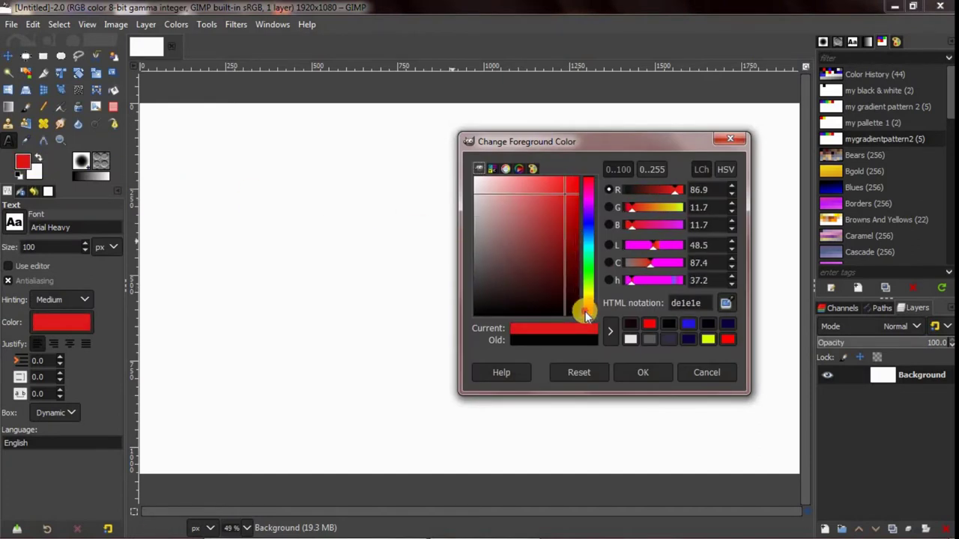
pyautogui.moveTo(585, 315)
pyautogui.mouseDown()
pyautogui.moveTo(592, 175)
pyautogui.moveTo(588, 315)
pyautogui.mouseUp()
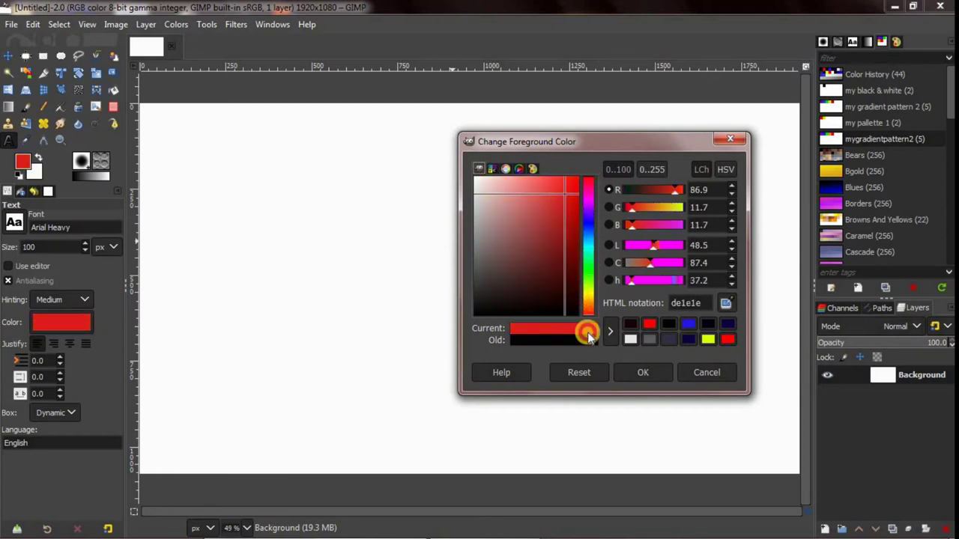
pyautogui.click(712, 373)
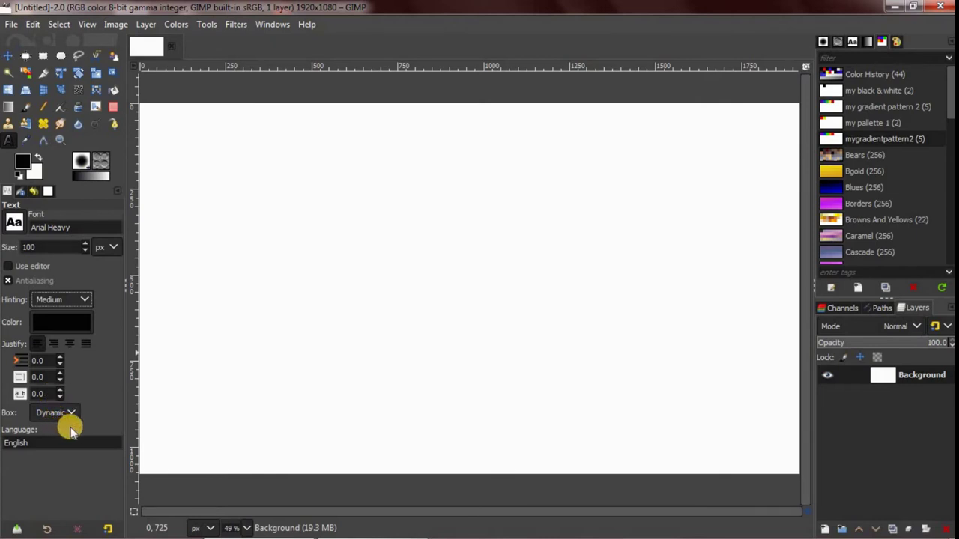
# Switch the text Box mode from Dynamic to Fixed
pyautogui.click(74, 412)
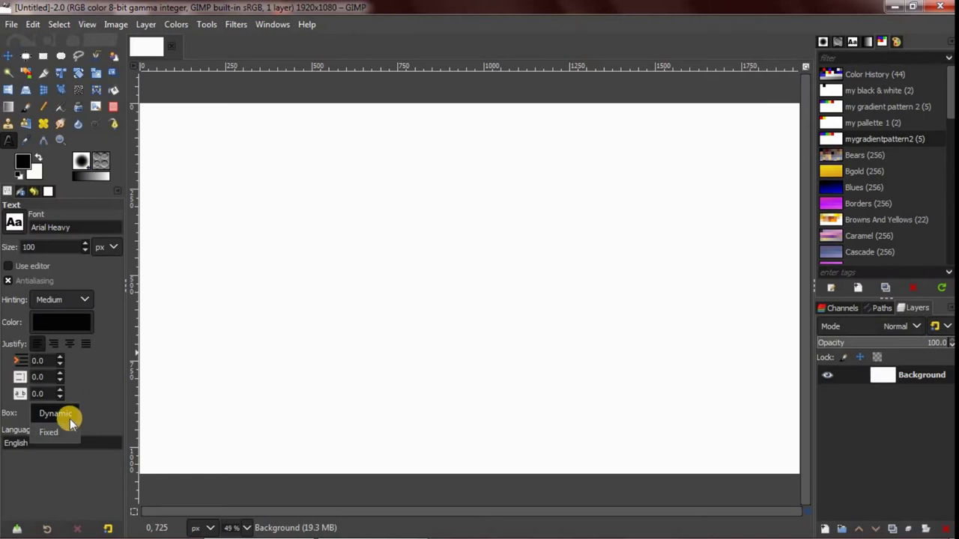
pyautogui.click(66, 435)
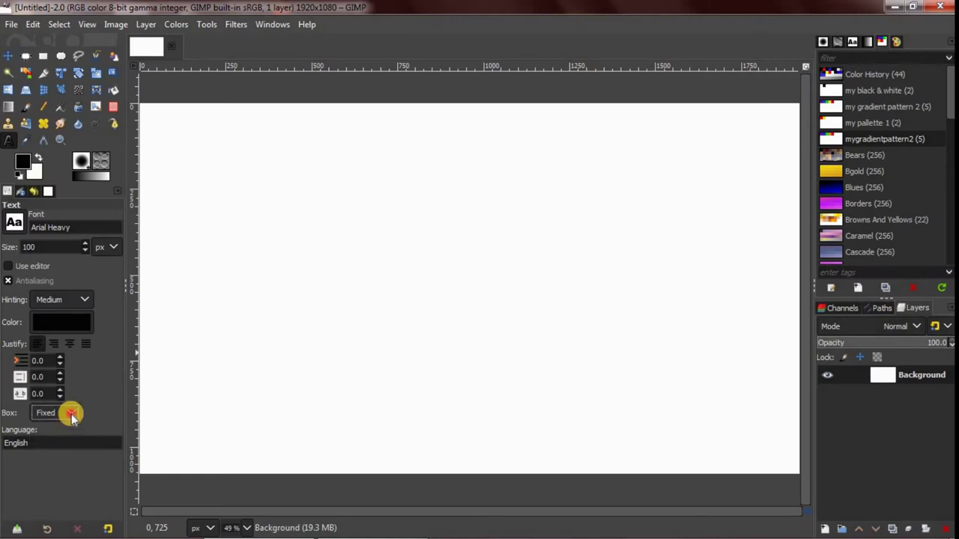
pyautogui.click(71, 414)
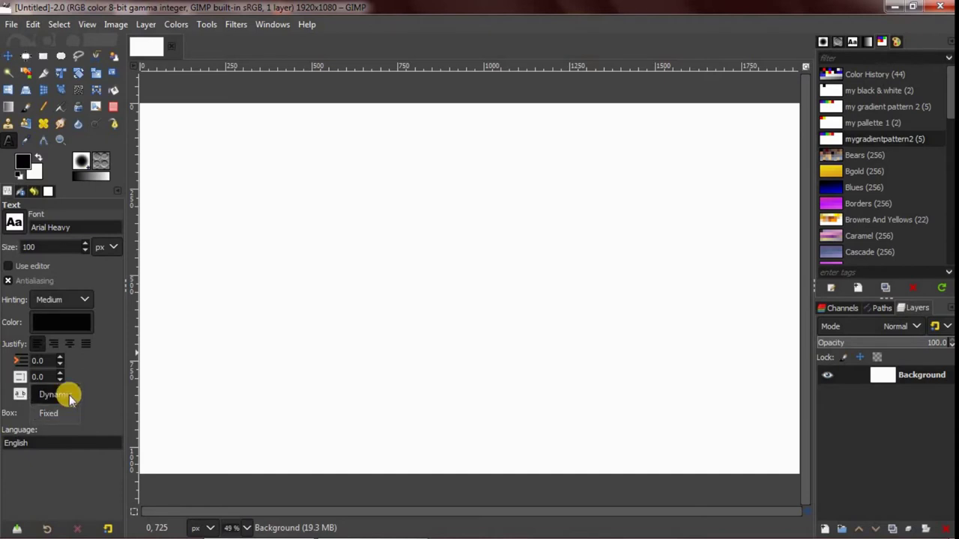
pyautogui.click(93, 419)
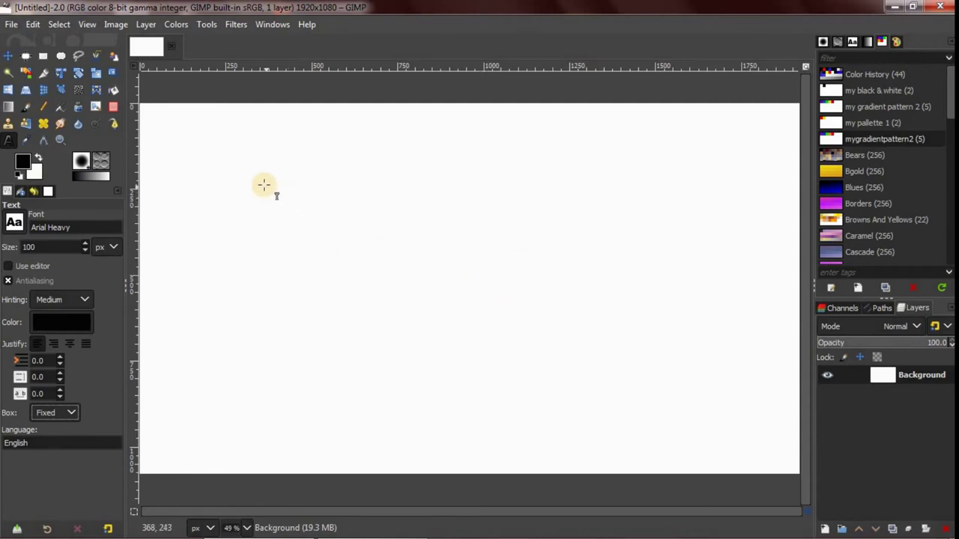
# Write 'GIMP IS THE BEST' as a new text layer near the canvas top
pyautogui.click(303, 162)
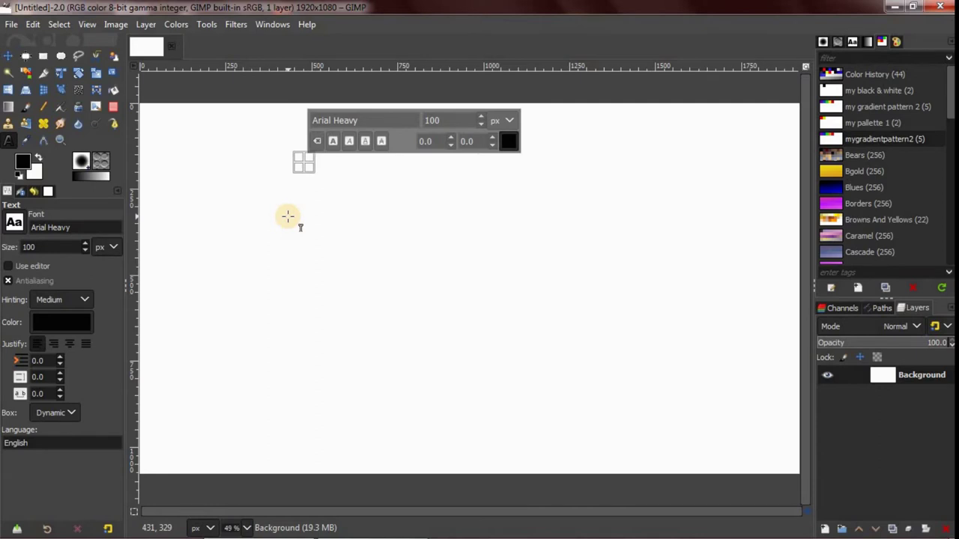
pyautogui.write('G')
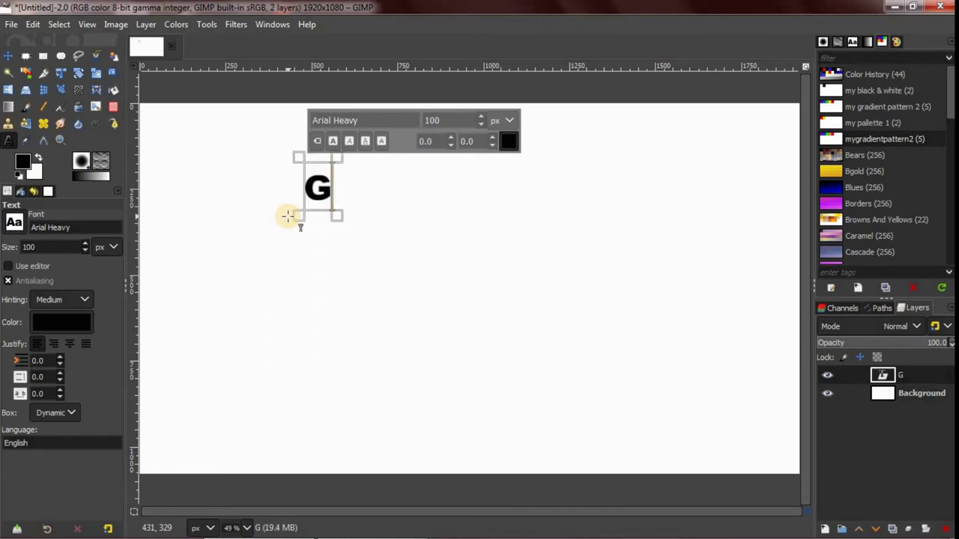
pyautogui.write('IMP IS')
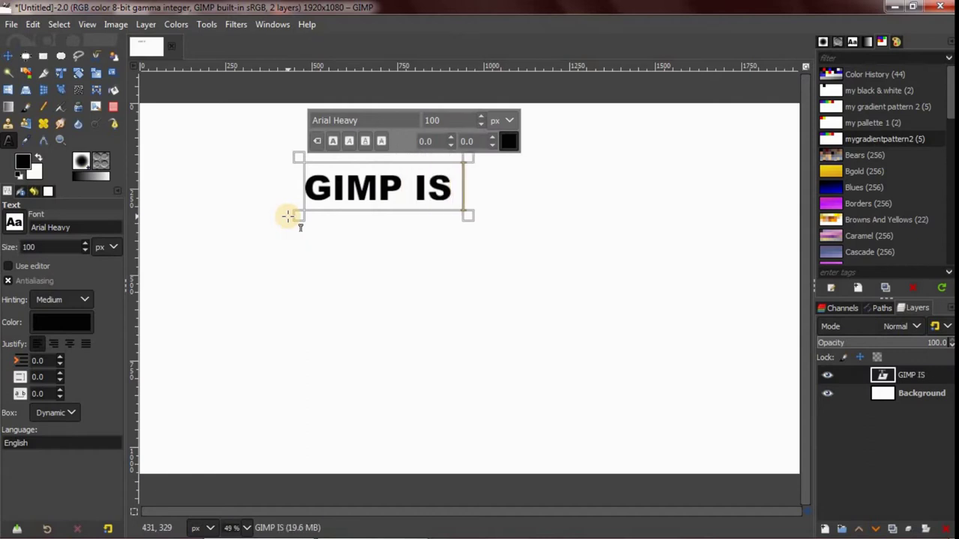
pyautogui.write(' THE BE')
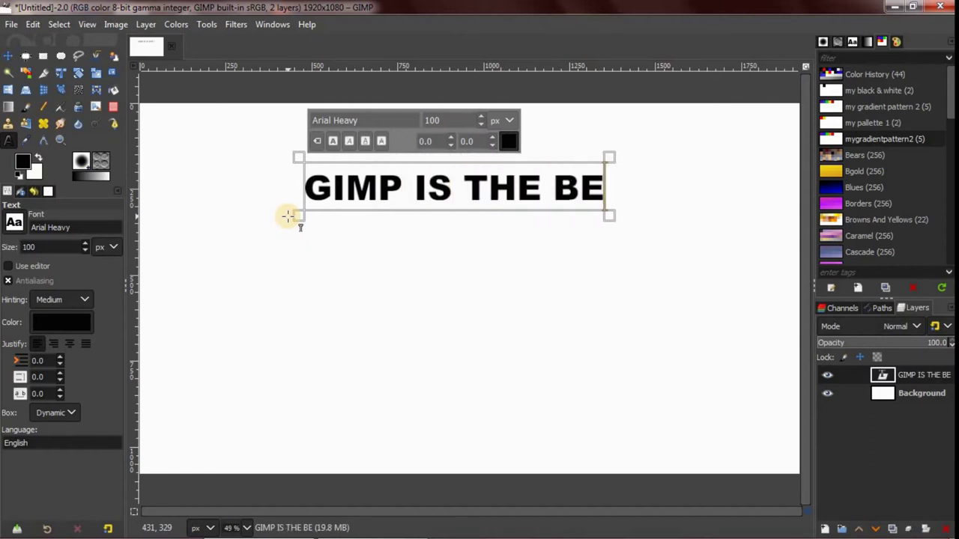
pyautogui.write('ST')
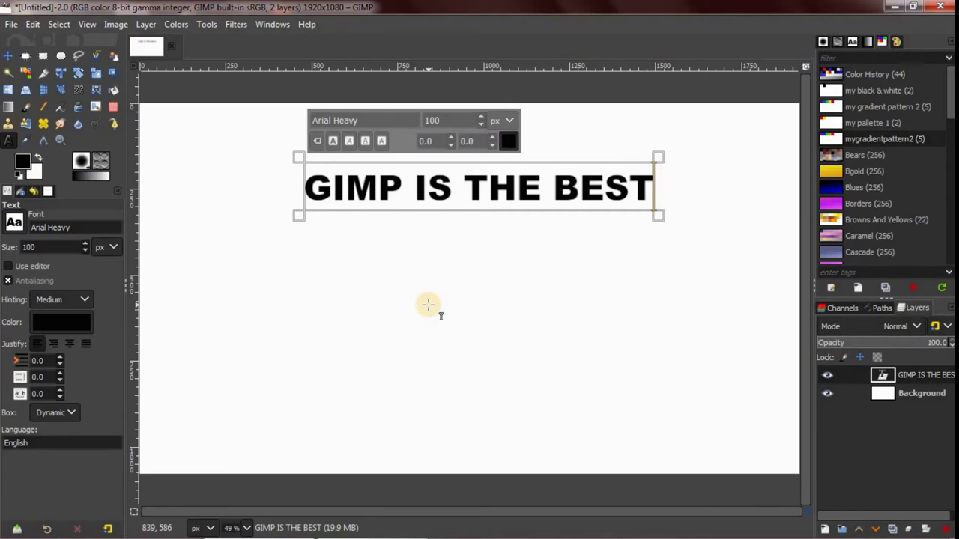
pyautogui.press('Escape')
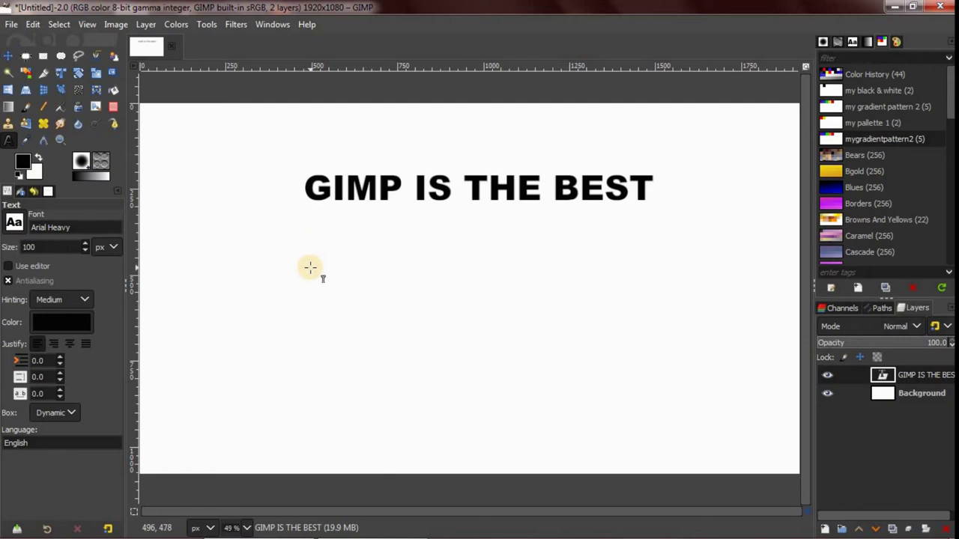
# Draw a text box below the headline and type 'GIMP IS THE BEST' into it
pyautogui.moveTo(302, 261)
pyautogui.mouseDown()
pyautogui.moveTo(460, 334)
pyautogui.moveTo(623, 357)
pyautogui.mouseUp()
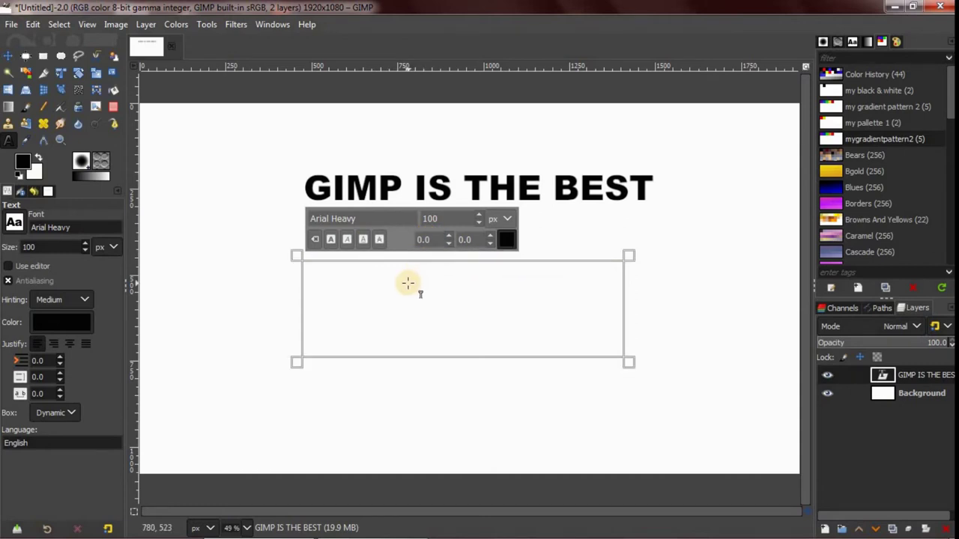
pyautogui.write('G')
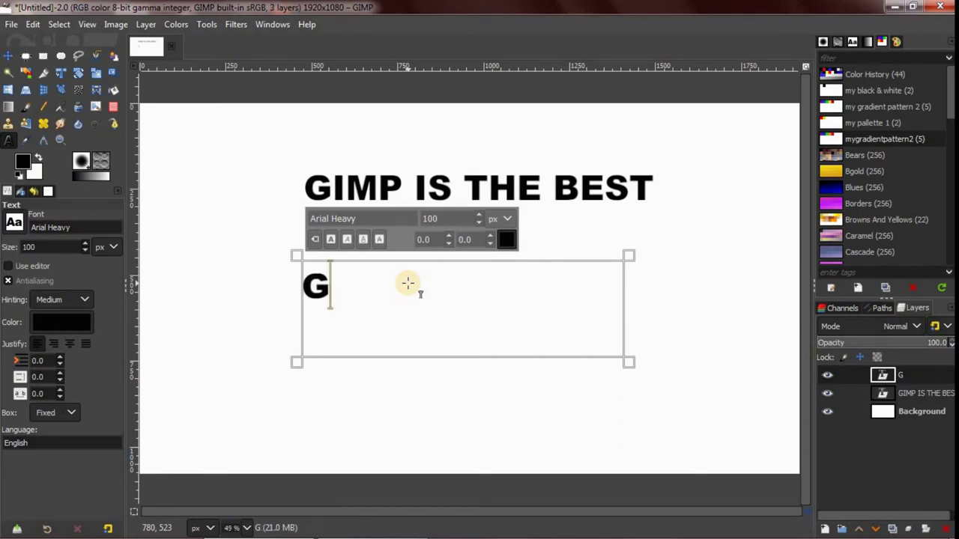
pyautogui.write('IMP')
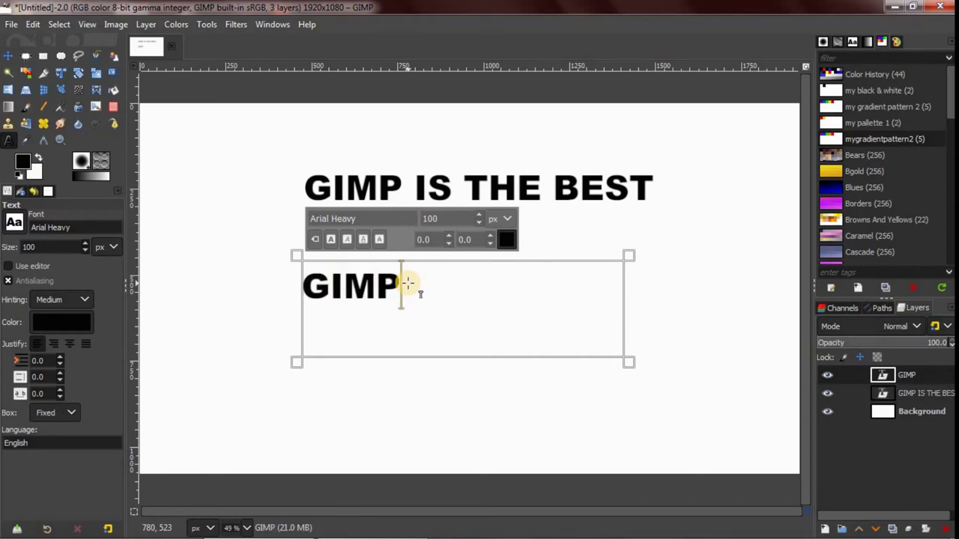
pyautogui.write(' IS T')
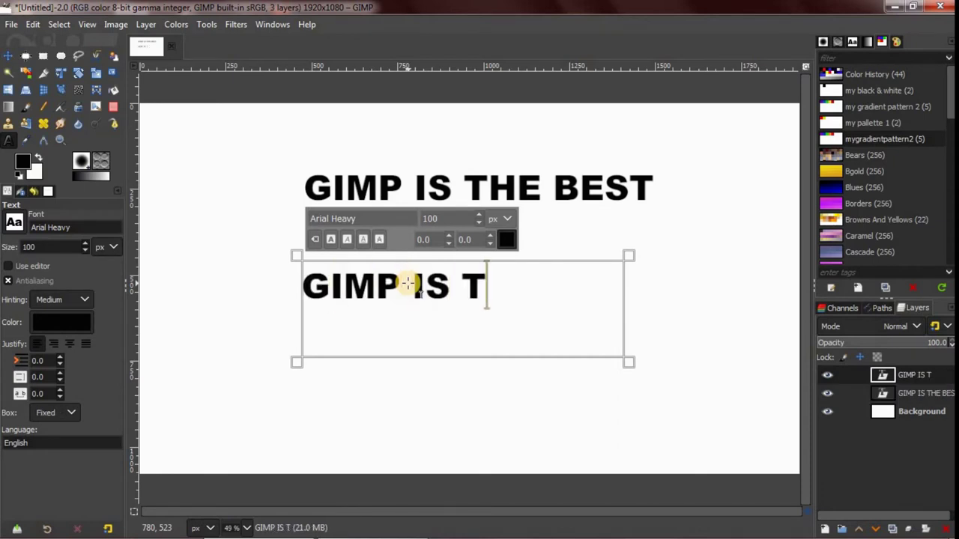
pyautogui.write('HE ')
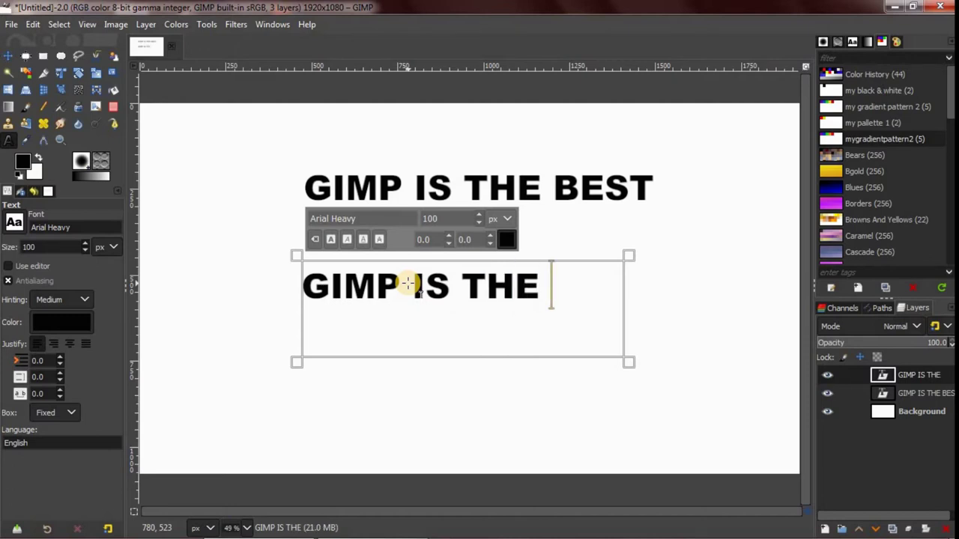
pyautogui.write('BEST')
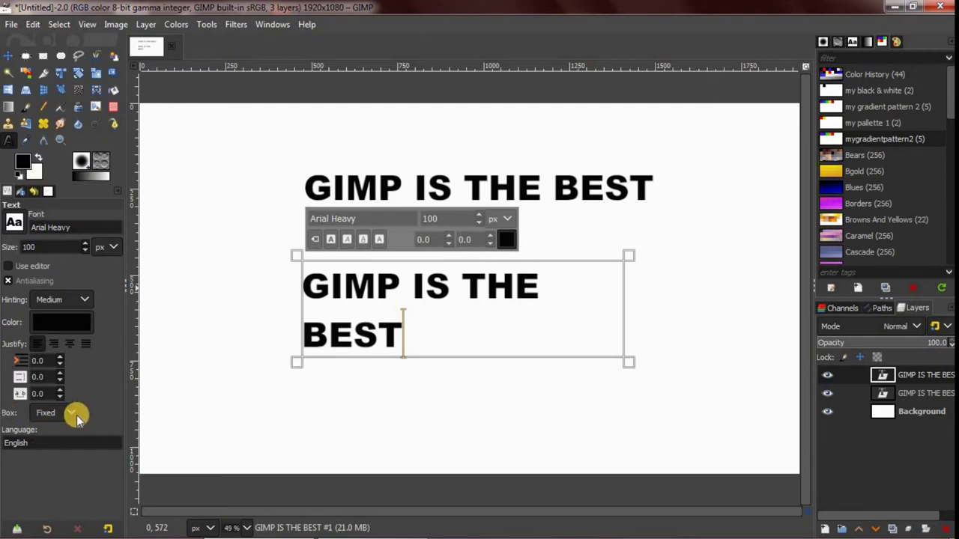
# Keep the Box mode at Fixed, enlarge the second text box to 1052 x 443, and commit it
pyautogui.click(75, 414)
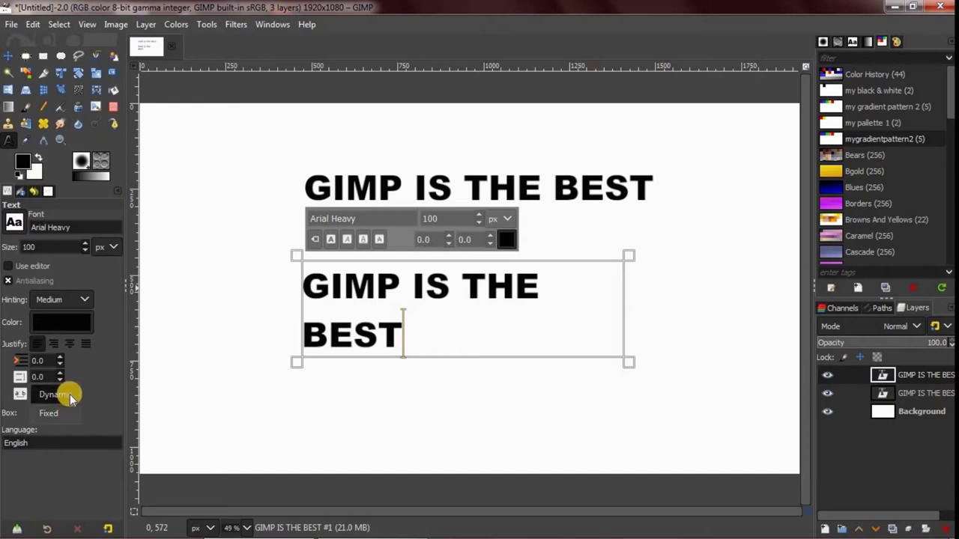
pyautogui.click(94, 389)
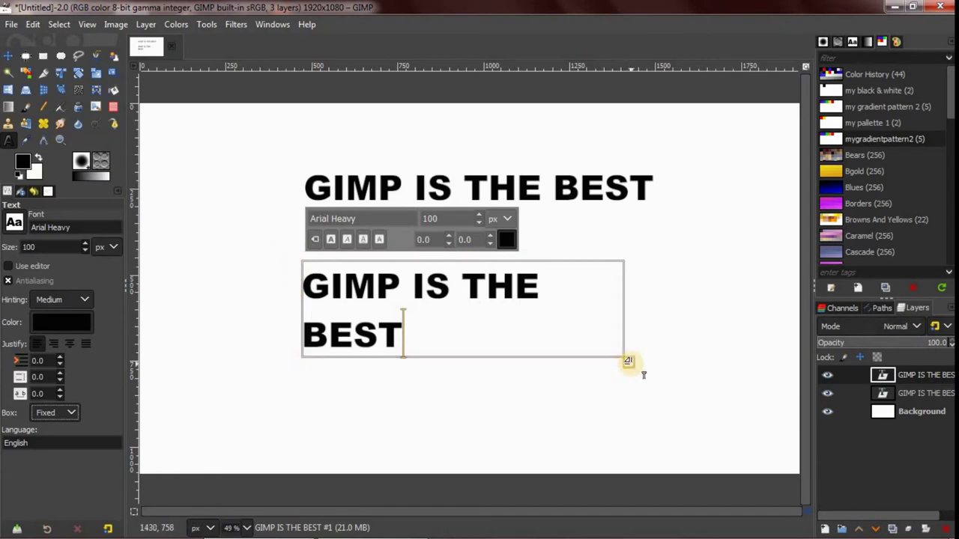
pyautogui.moveTo(627, 361)
pyautogui.mouseDown()
pyautogui.moveTo(687, 417)
pyautogui.moveTo(738, 412)
pyautogui.moveTo(740, 439)
pyautogui.moveTo(659, 423)
pyautogui.moveTo(617, 374)
pyautogui.moveTo(719, 388)
pyautogui.mouseUp()
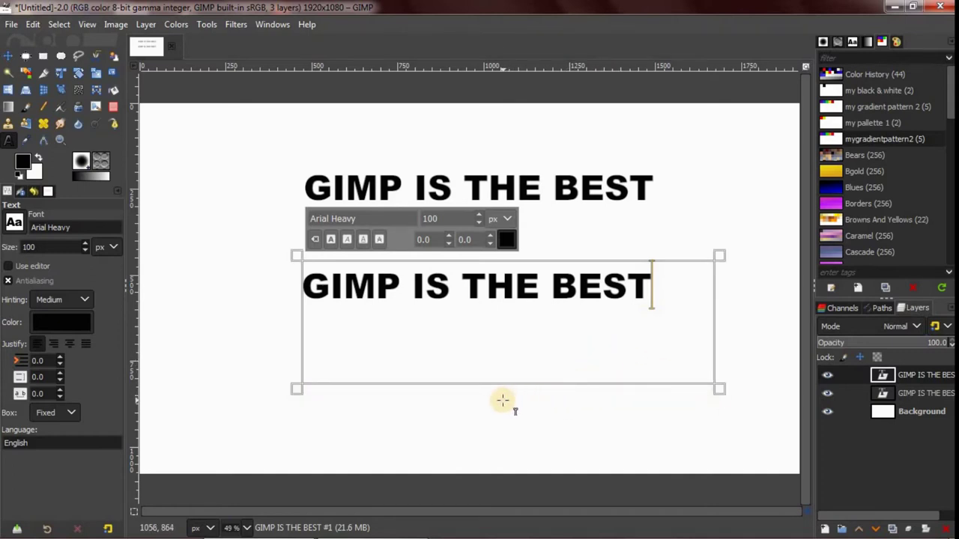
pyautogui.press('Escape')
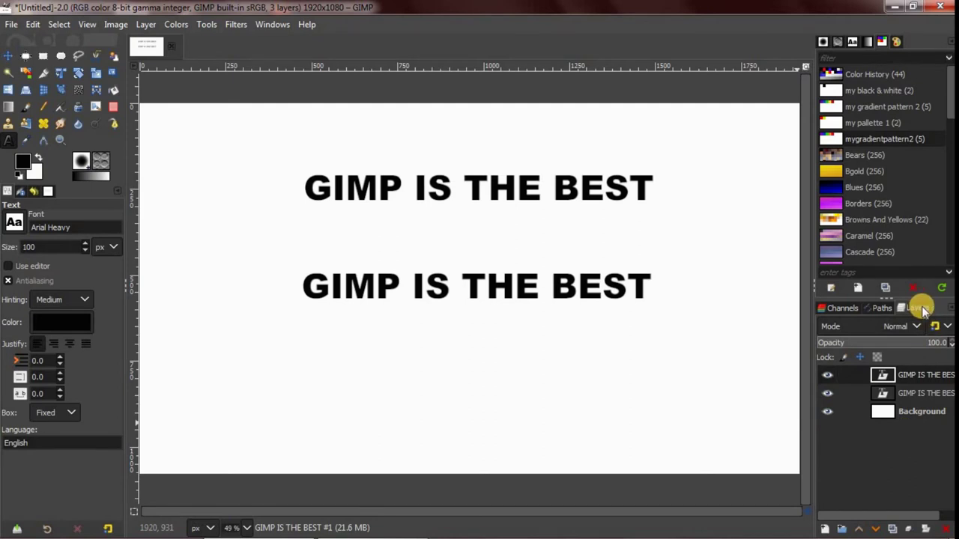
pyautogui.click(921, 391)
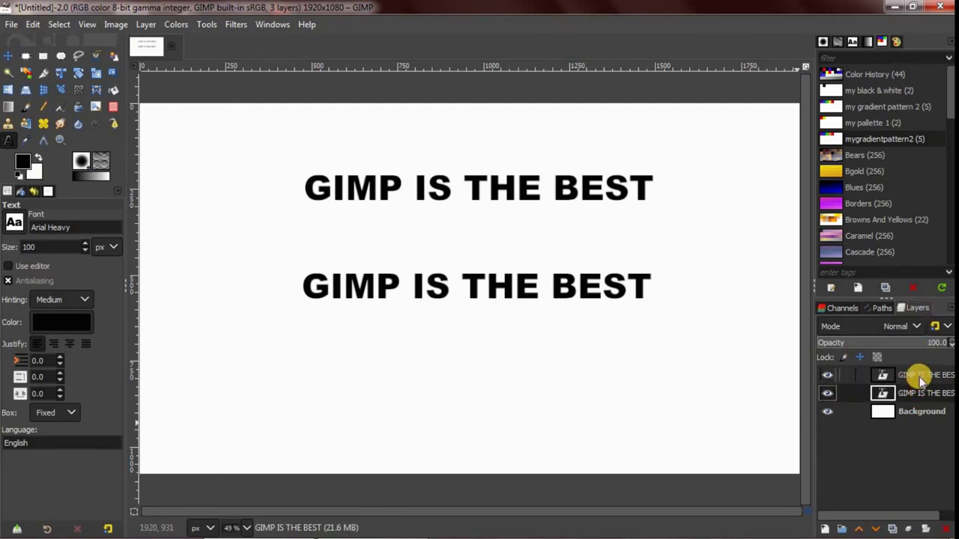
pyautogui.click(921, 378)
pyautogui.click(914, 394)
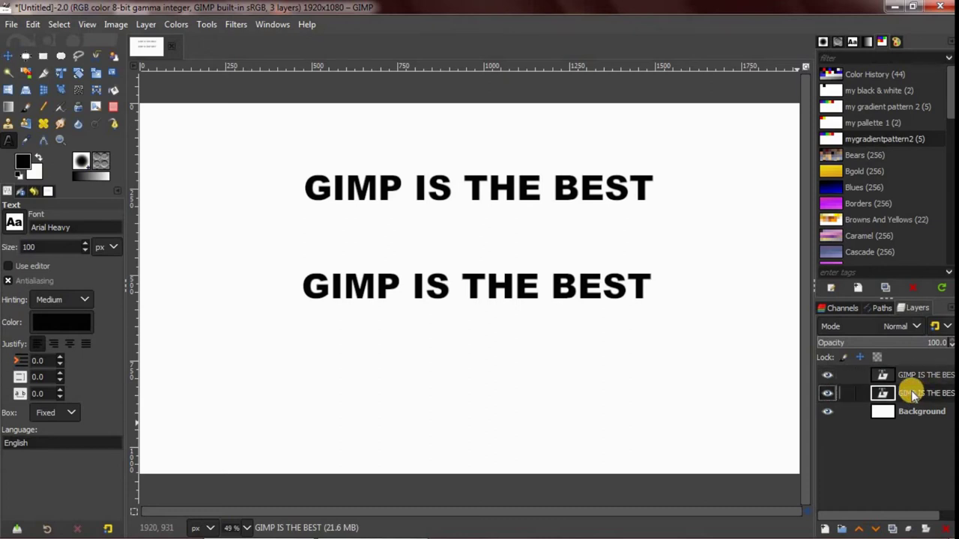
pyautogui.click(826, 393)
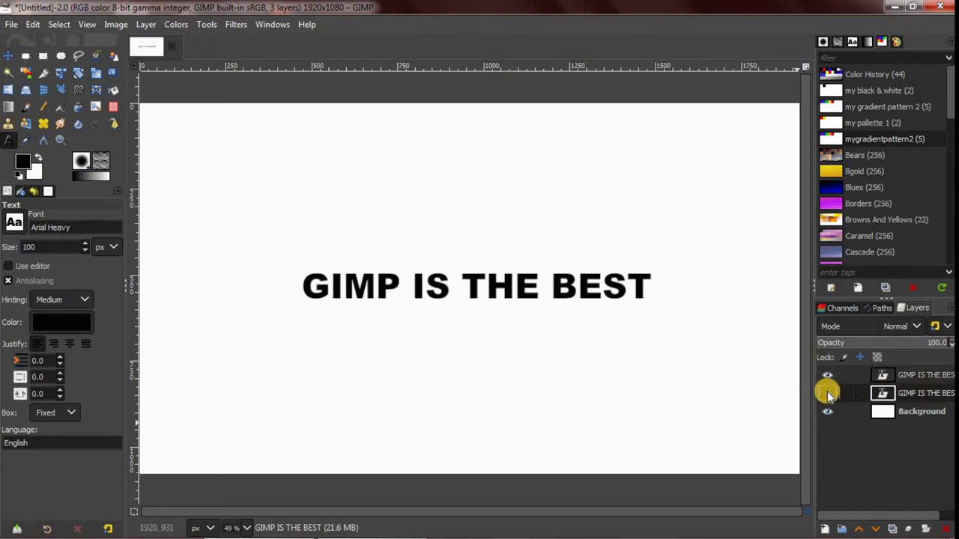
pyautogui.click(827, 393)
pyautogui.click(857, 375)
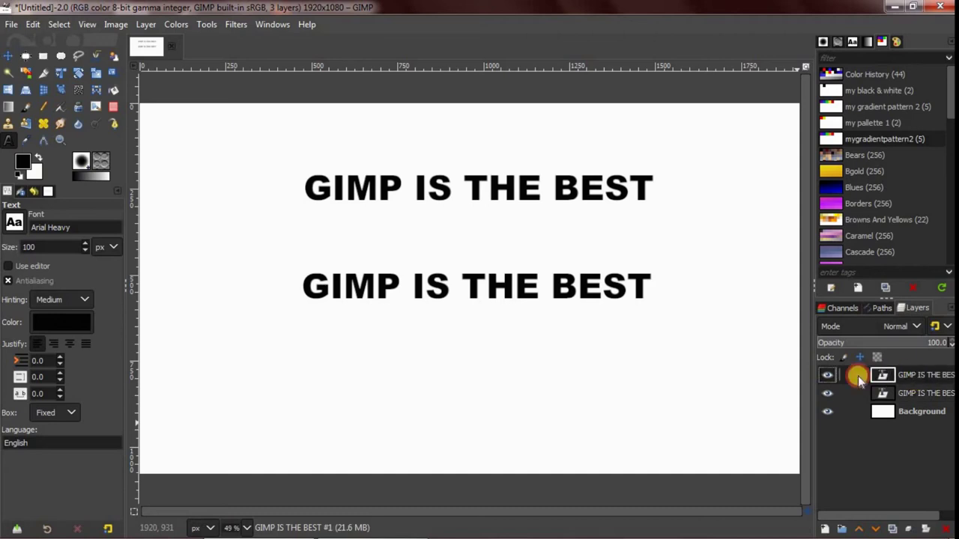
pyautogui.click(825, 375)
pyautogui.click(825, 376)
pyautogui.click(939, 375)
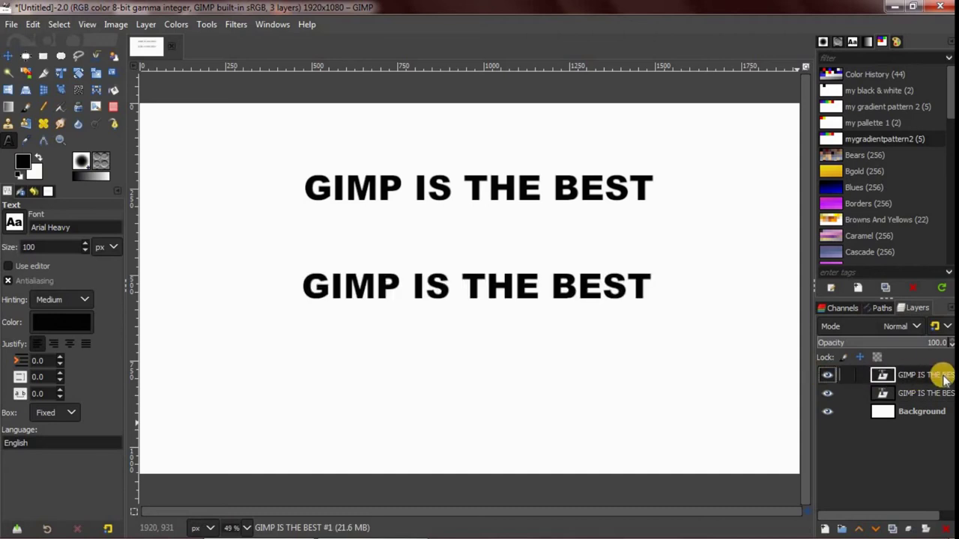
pyautogui.moveTo(938, 375); pyautogui.dragTo(925, 420)
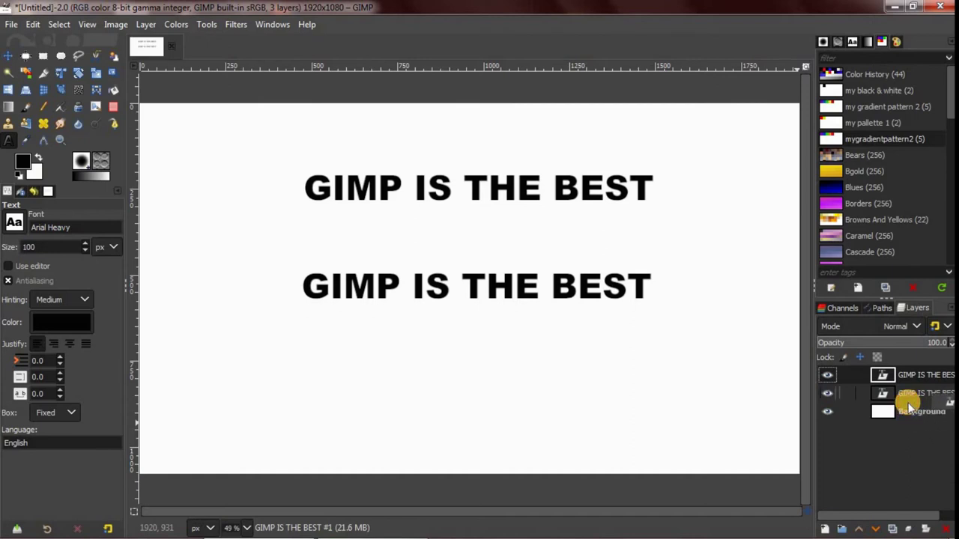
pyautogui.moveTo(925, 420); pyautogui.dragTo(903, 374)
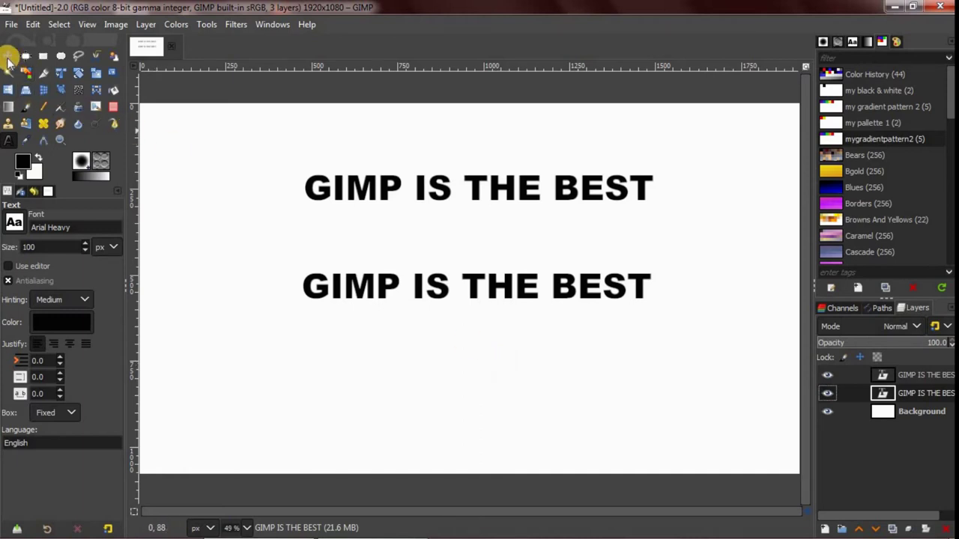
# Delete the duplicate upper text layer and make the remaining text layer active
pyautogui.click(8, 56)
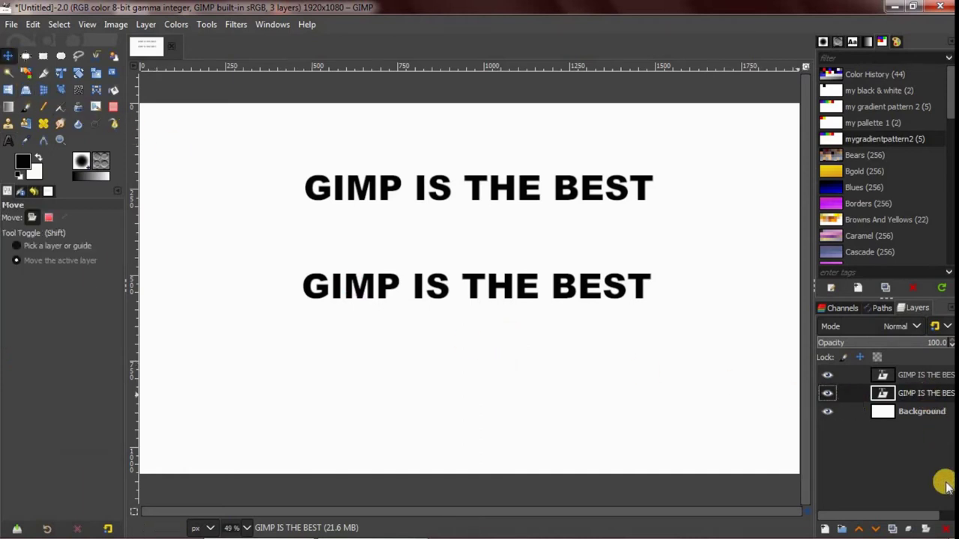
pyautogui.click(945, 529)
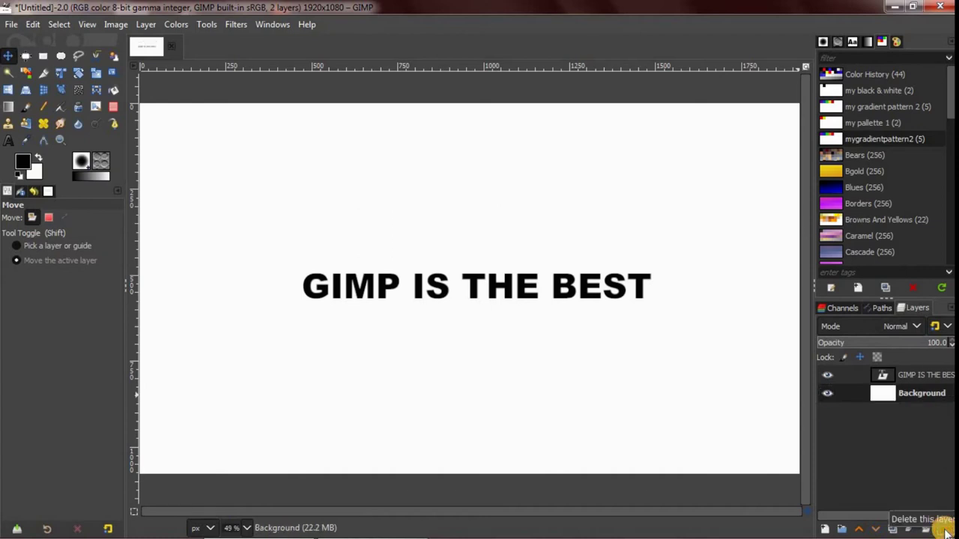
pyautogui.click(921, 375)
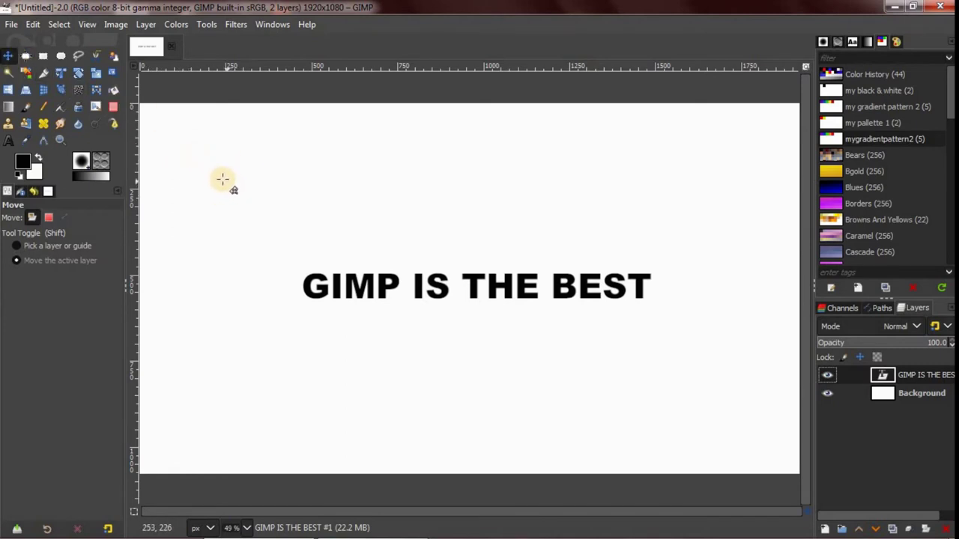
# Edit the remaining text with the Text tool and nudge its size up to 116 px
pyautogui.click(8, 141)
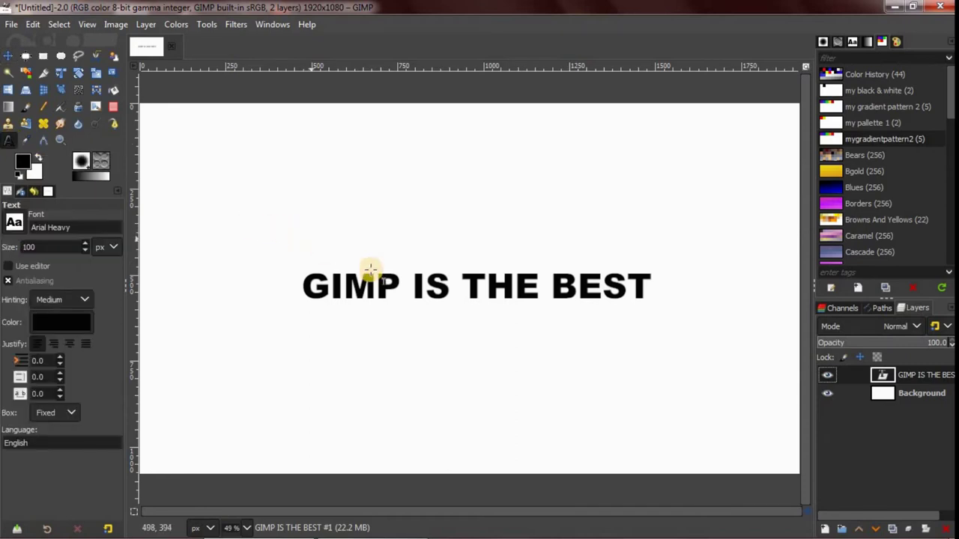
pyautogui.click(403, 282)
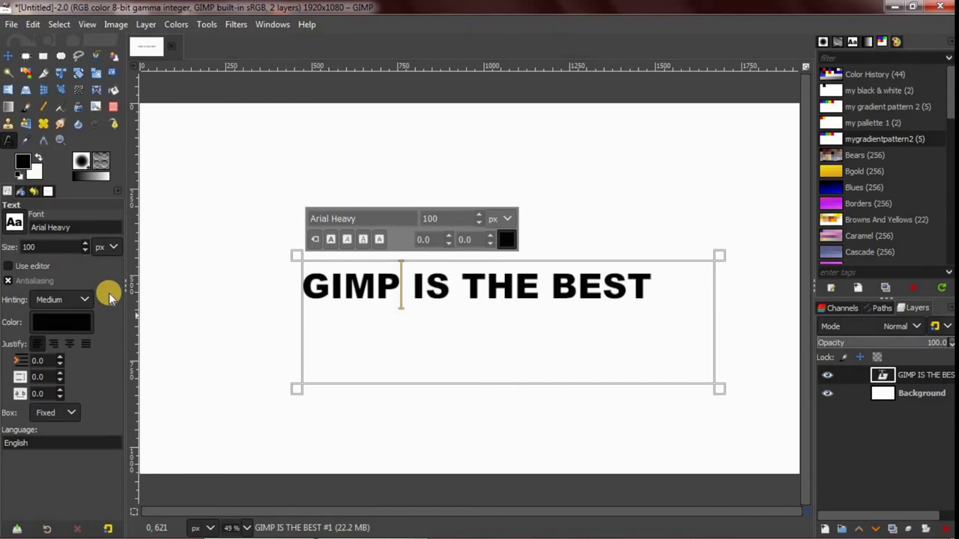
pyautogui.click(86, 247)
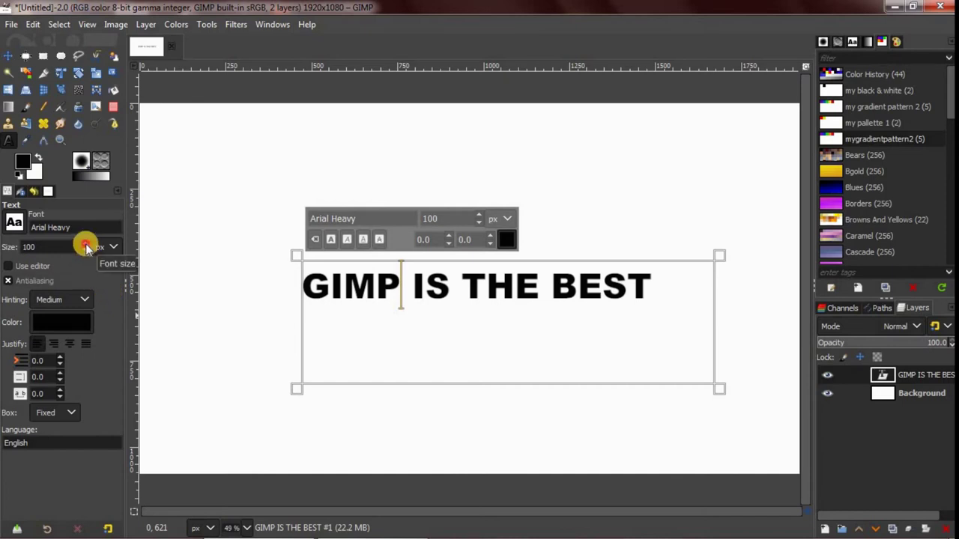
pyautogui.moveTo(86, 247); pyautogui.dragTo(86, 247)
pyautogui.click(86, 247)
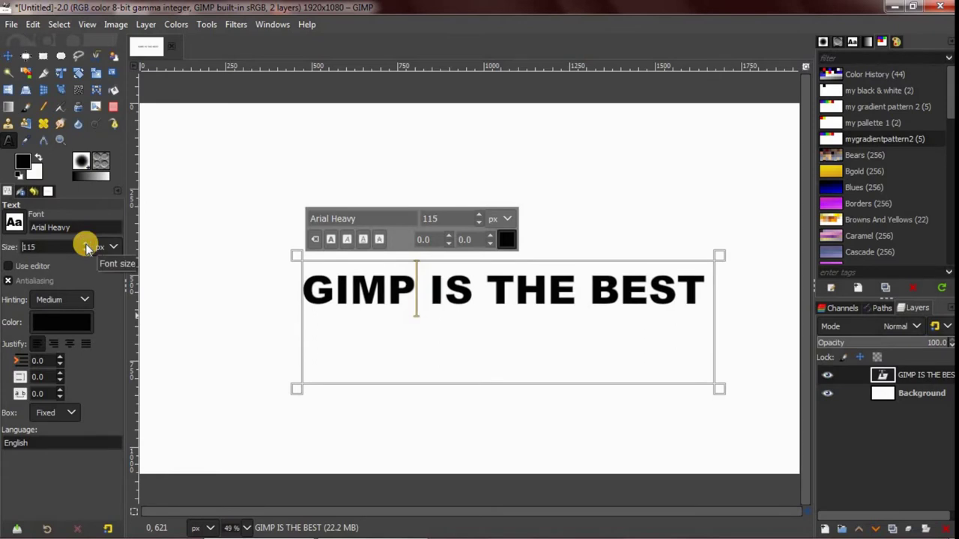
pyautogui.click(86, 248)
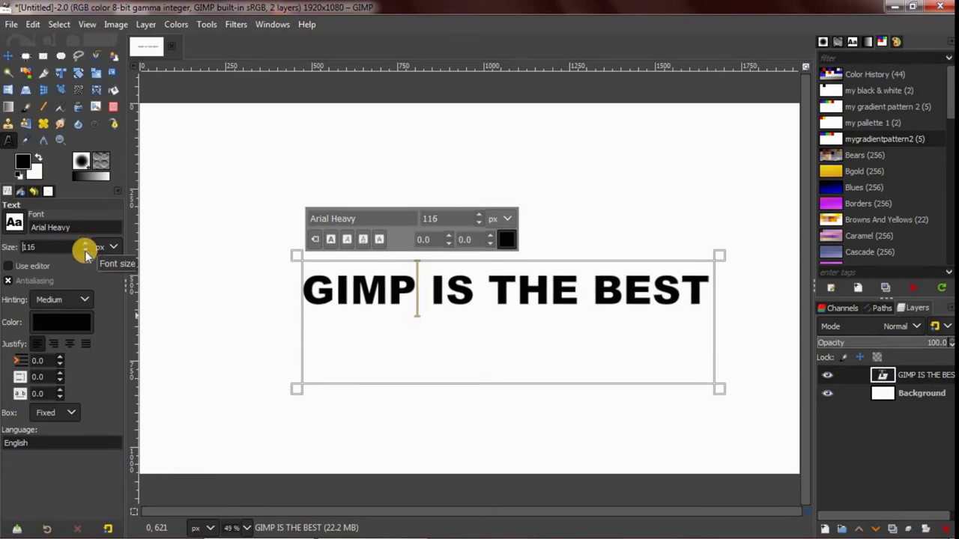
# Step the font size back down to the original 100 px
pyautogui.click(87, 253)
pyautogui.click(86, 253)
pyautogui.click(86, 253)
pyautogui.click(86, 253)
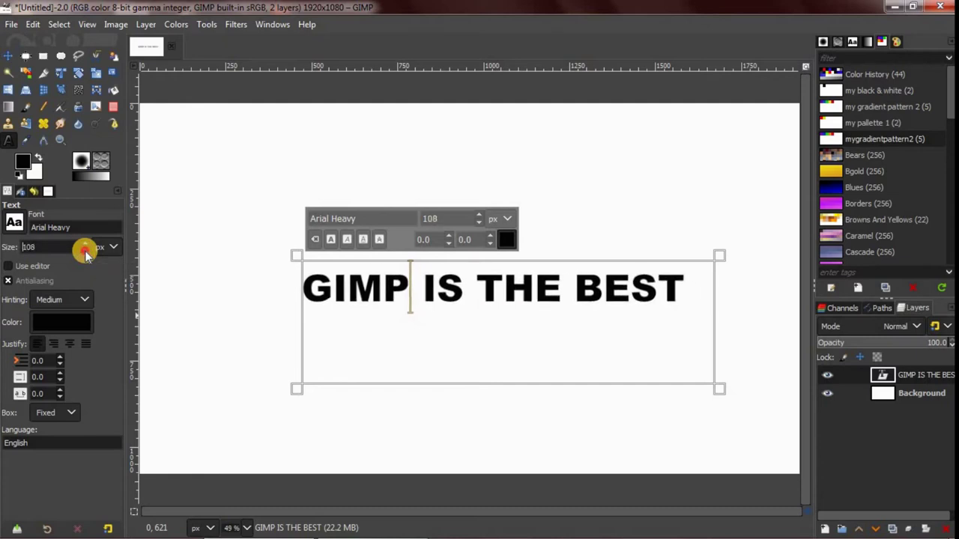
pyautogui.click(86, 253)
pyautogui.click(87, 253)
pyautogui.click(86, 253)
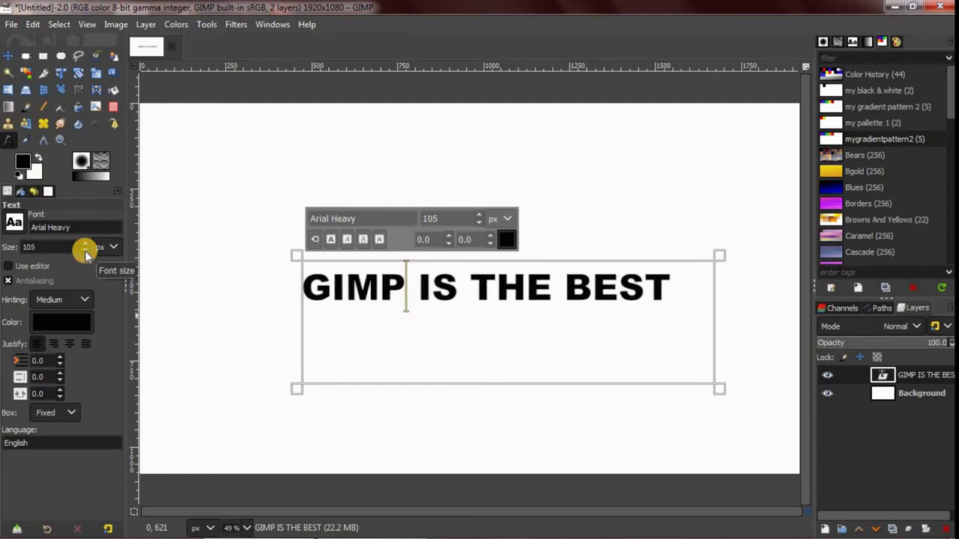
pyautogui.click(86, 254)
pyautogui.click(86, 253)
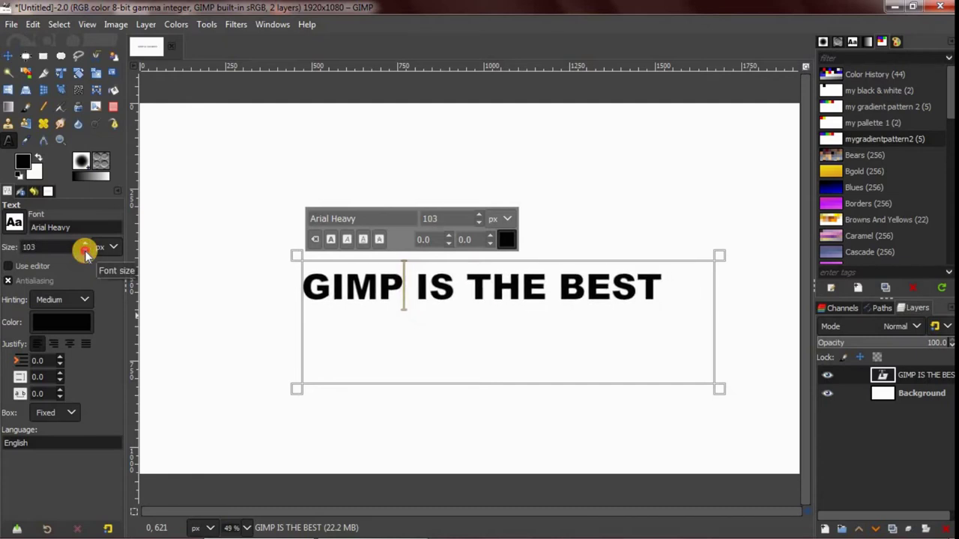
pyautogui.click(86, 253)
pyautogui.click(86, 253)
pyautogui.click(86, 253)
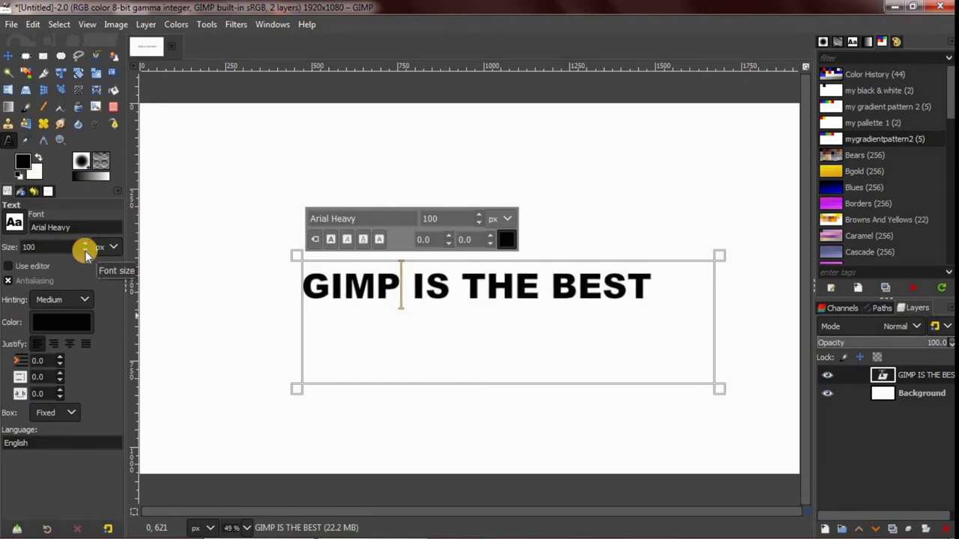
# Change the text colour from black to red (c80f0f)
pyautogui.click(62, 324)
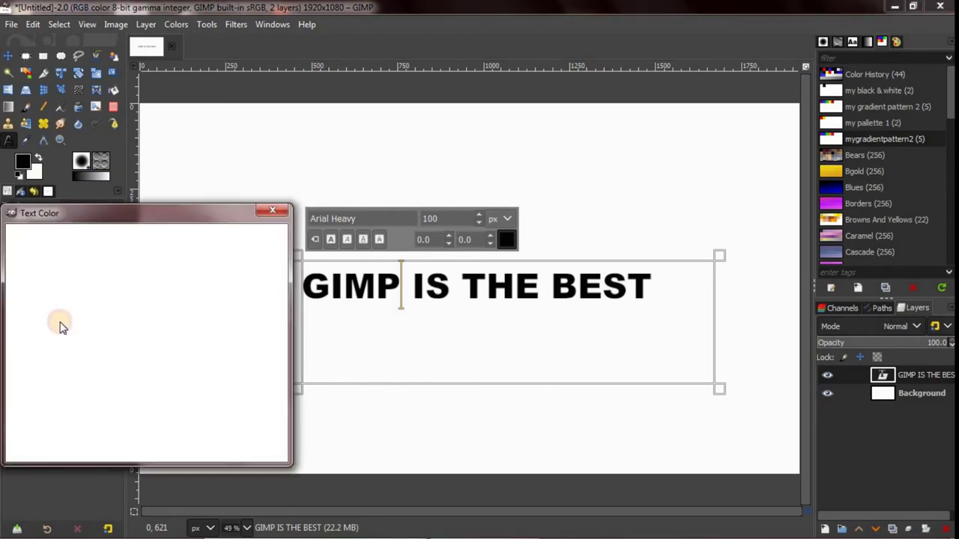
pyautogui.moveTo(417, 278); pyautogui.dragTo(449, 212)
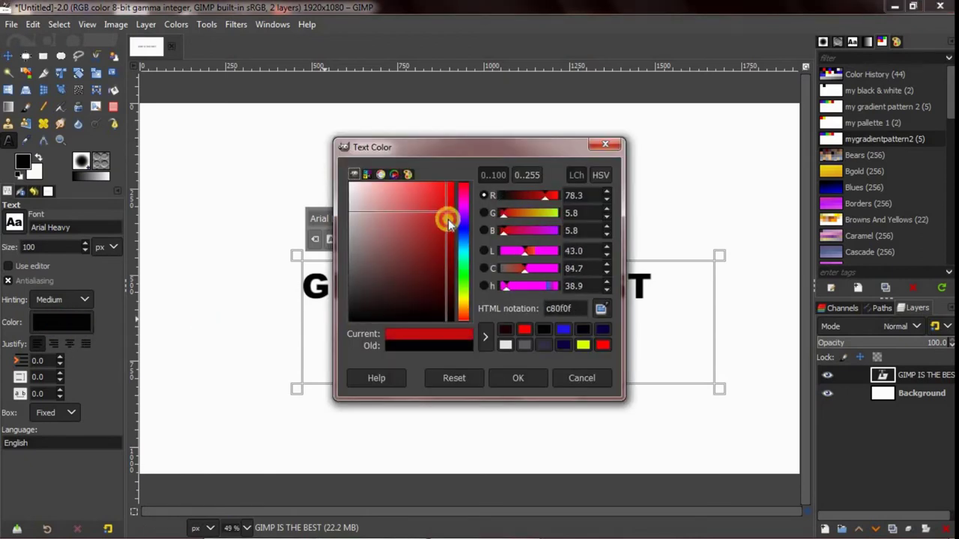
pyautogui.click(513, 378)
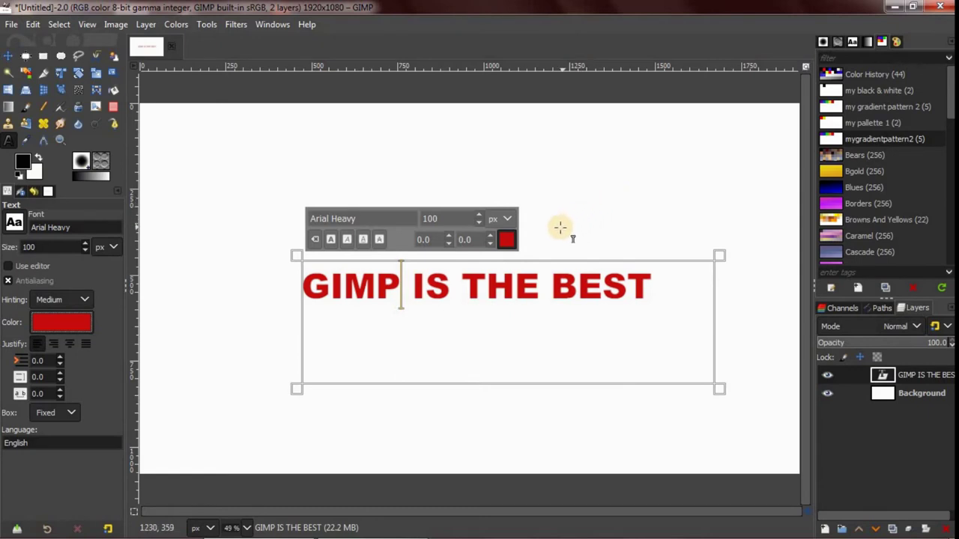
# Select all the letters and recolour them blue (0f1ac8)
pyautogui.click(508, 241)
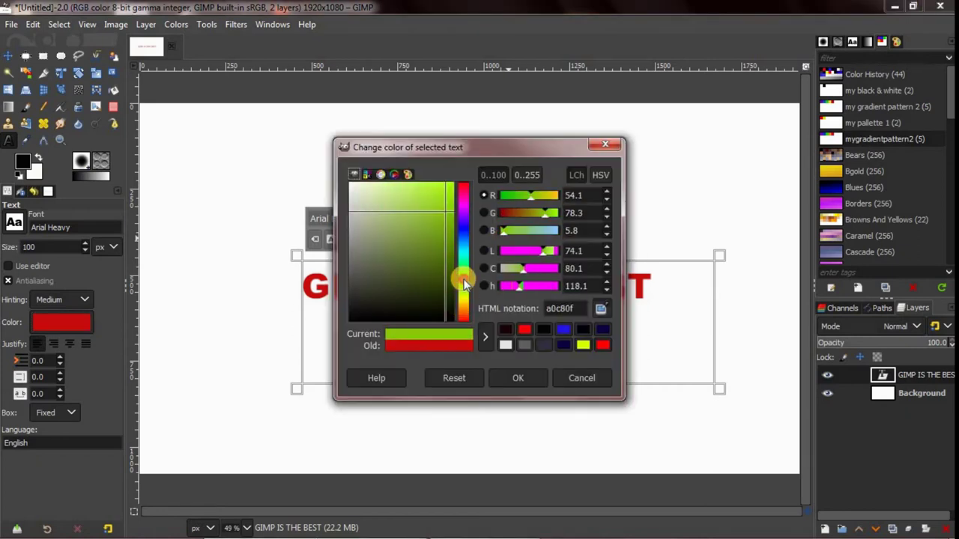
pyautogui.moveTo(462, 324); pyautogui.dragTo(460, 221)
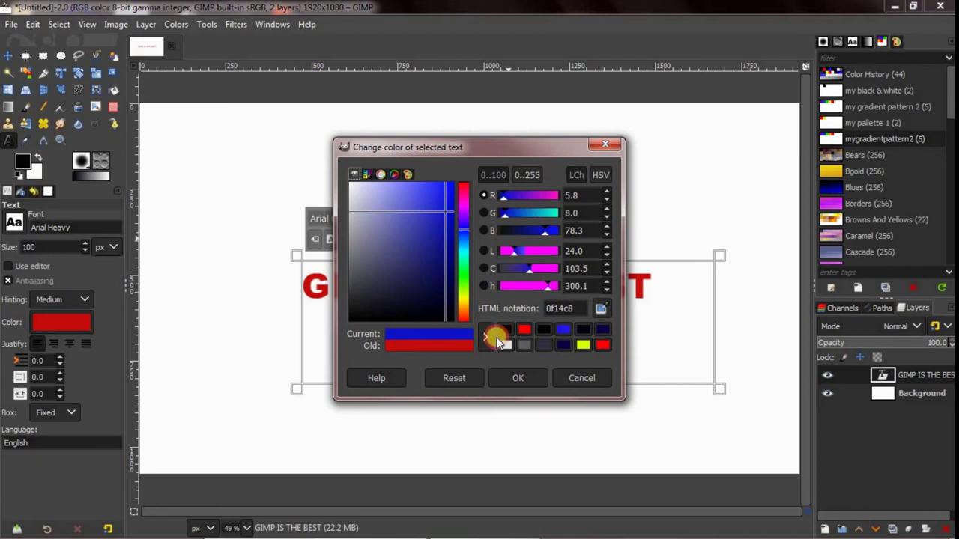
pyautogui.click(518, 377)
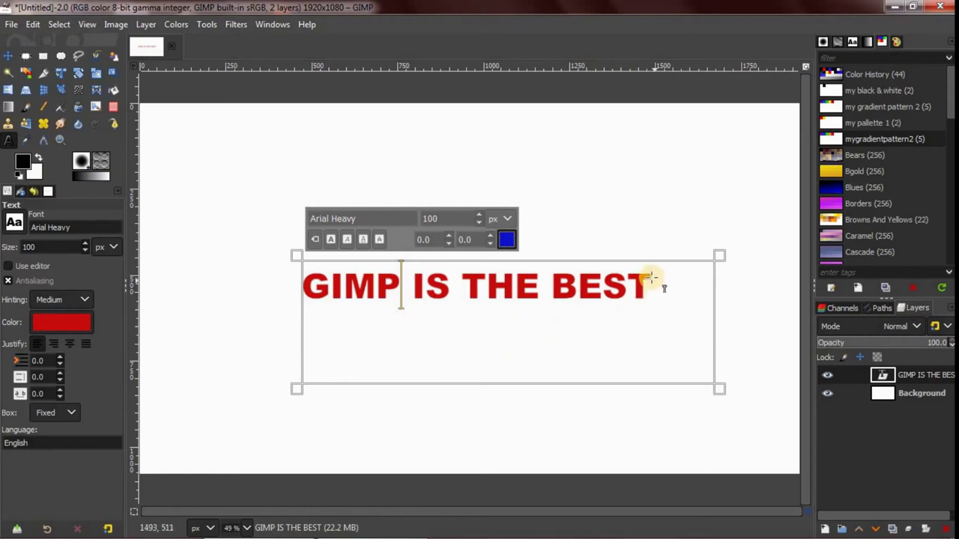
pyautogui.moveTo(647, 275); pyautogui.dragTo(301, 283)
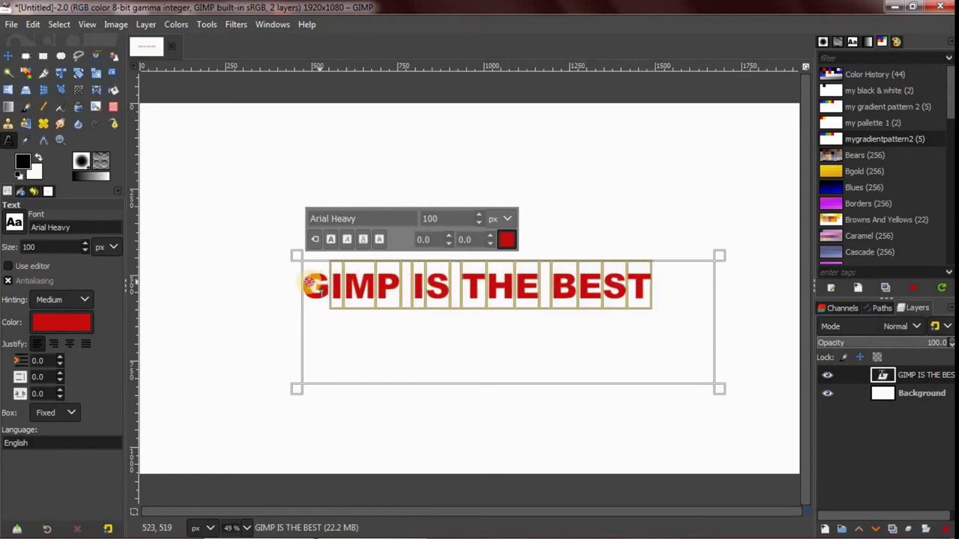
pyautogui.click(508, 239)
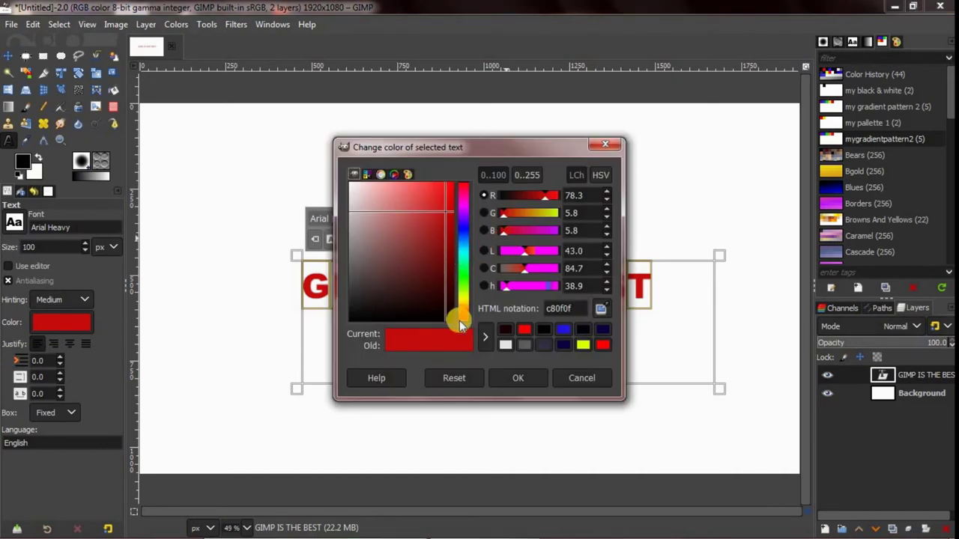
pyautogui.moveTo(459, 320); pyautogui.dragTo(459, 216)
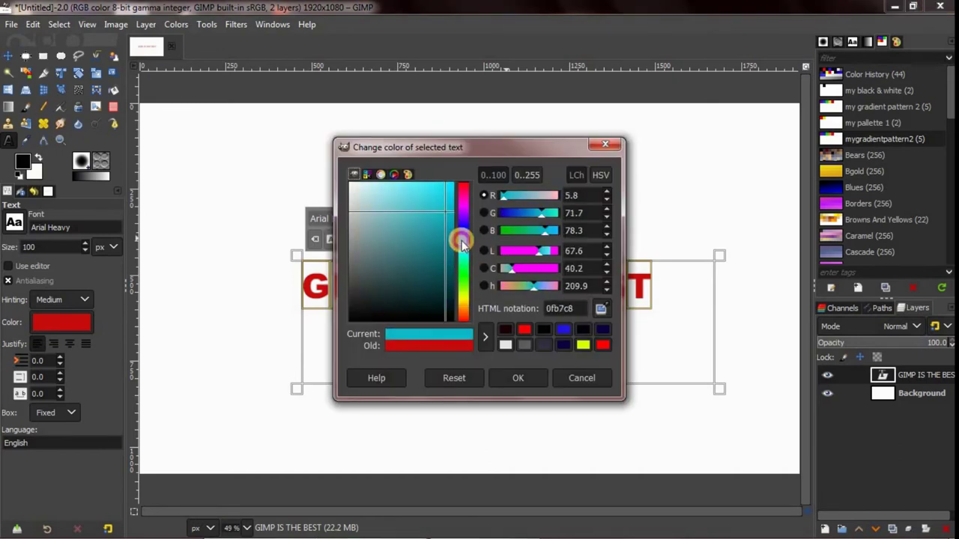
pyautogui.click(516, 378)
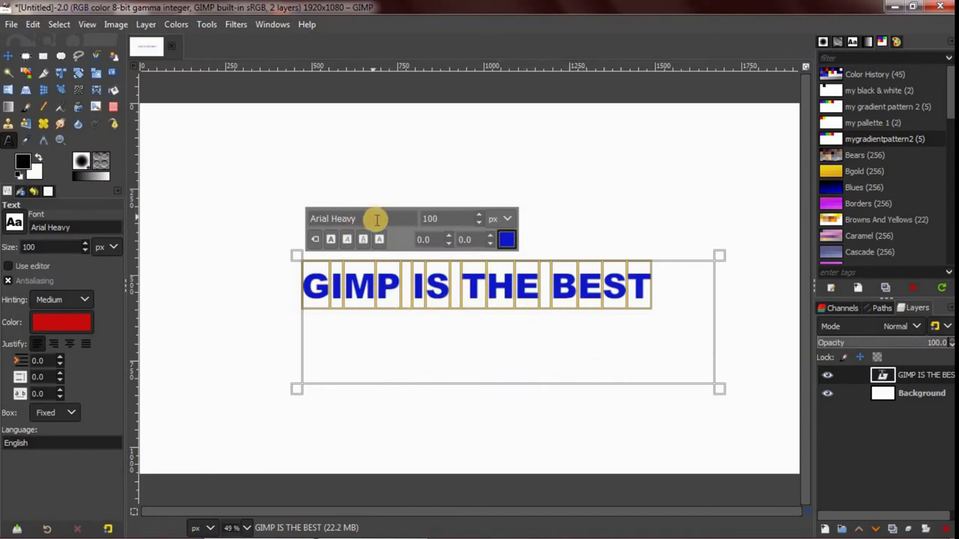
# Nudge the selected text to 104 px, then back to 100 px
pyautogui.click(479, 215)
pyautogui.click(478, 215)
pyautogui.click(478, 215)
pyautogui.click(479, 215)
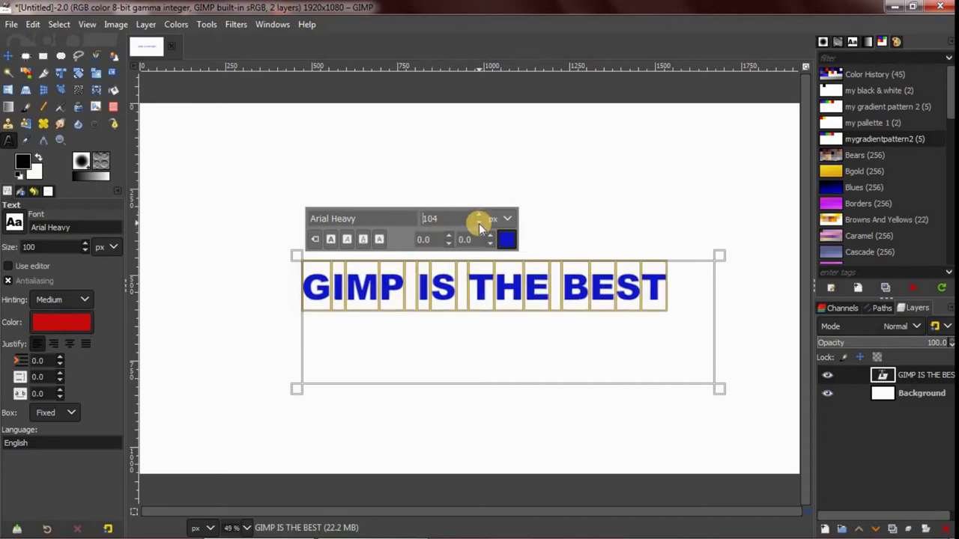
pyautogui.click(479, 223)
pyautogui.click(479, 224)
pyautogui.click(479, 224)
pyautogui.click(479, 224)
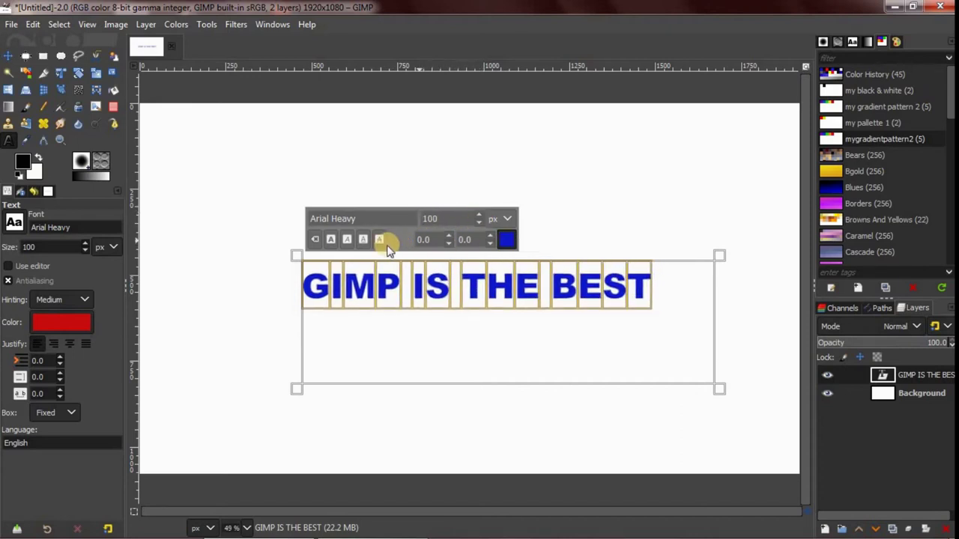
# Try bold, italic, underline and strikethrough styles, leaving bold on and strikethrough off
pyautogui.click(330, 240)
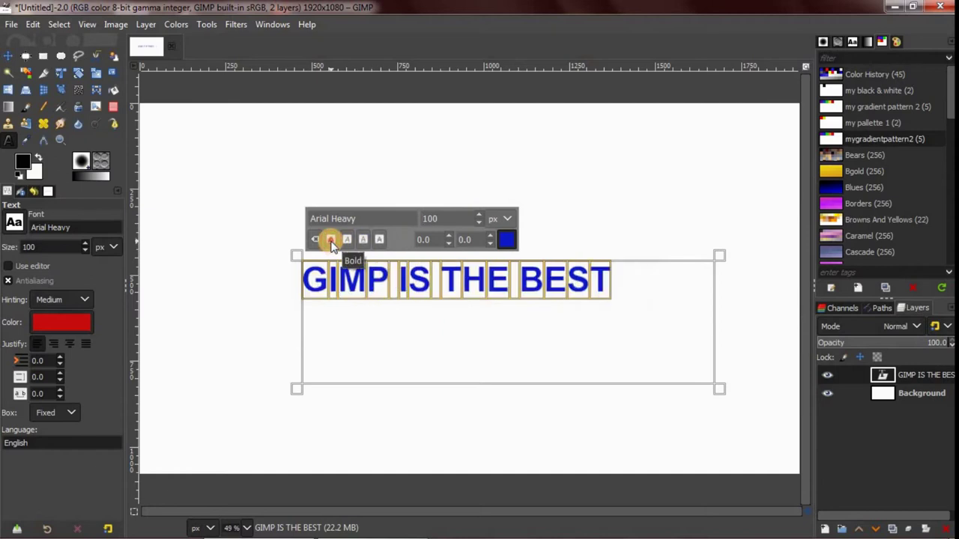
pyautogui.click(331, 240)
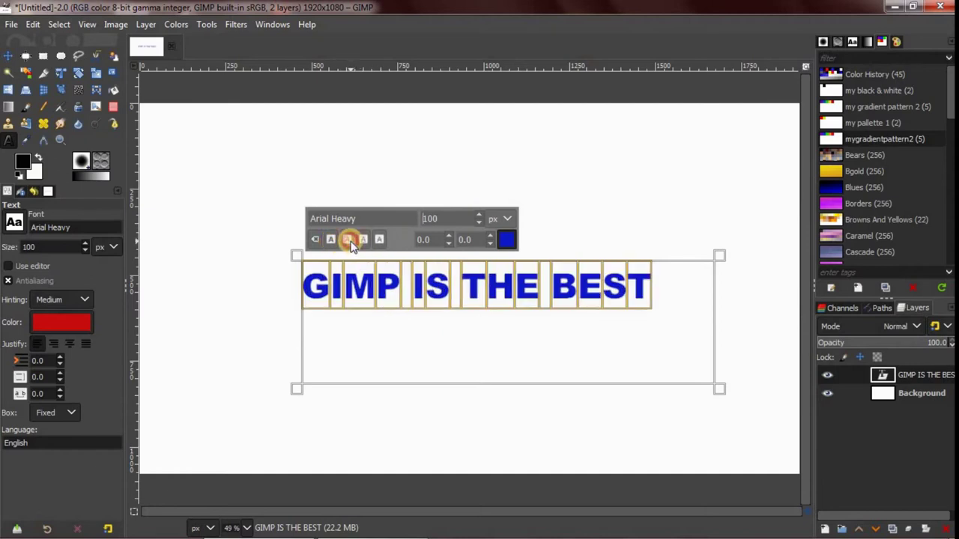
pyautogui.click(347, 240)
pyautogui.click(348, 240)
pyautogui.click(364, 240)
pyautogui.click(379, 240)
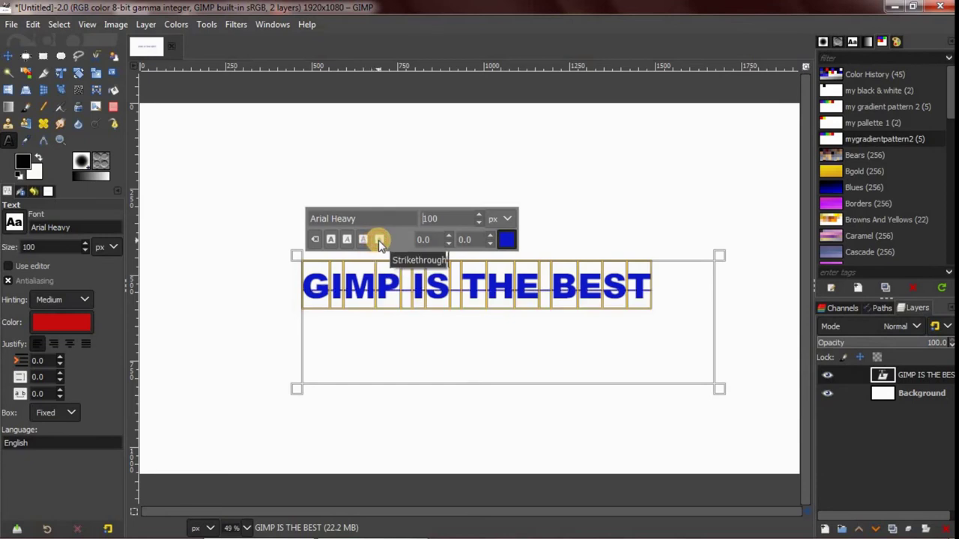
pyautogui.click(378, 239)
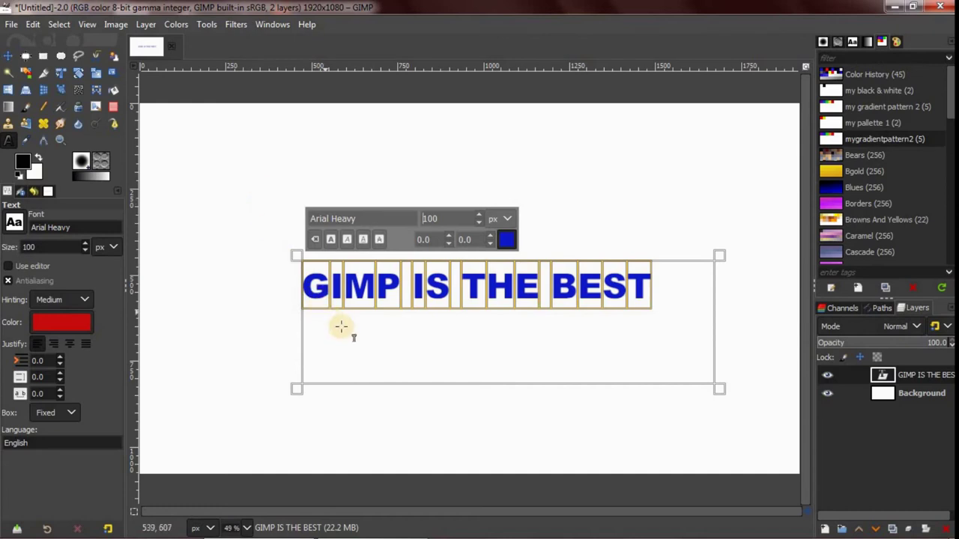
# Make the text near-black (050505) and finish editing the text
pyautogui.click(507, 240)
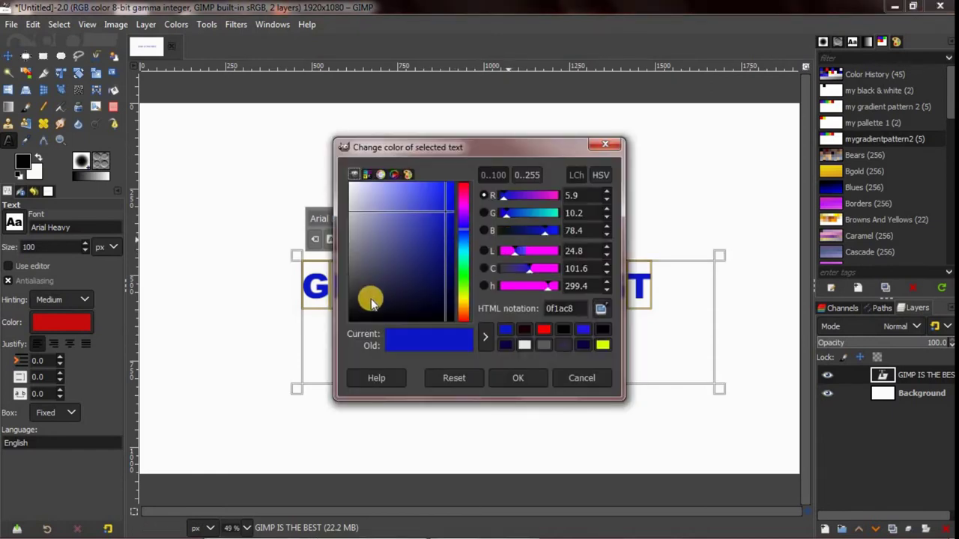
pyautogui.click(351, 321)
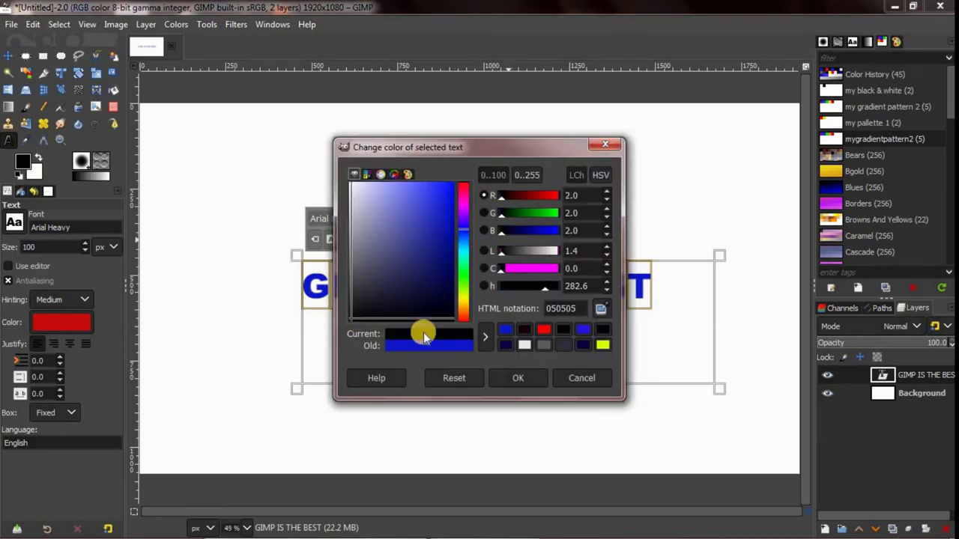
pyautogui.click(515, 379)
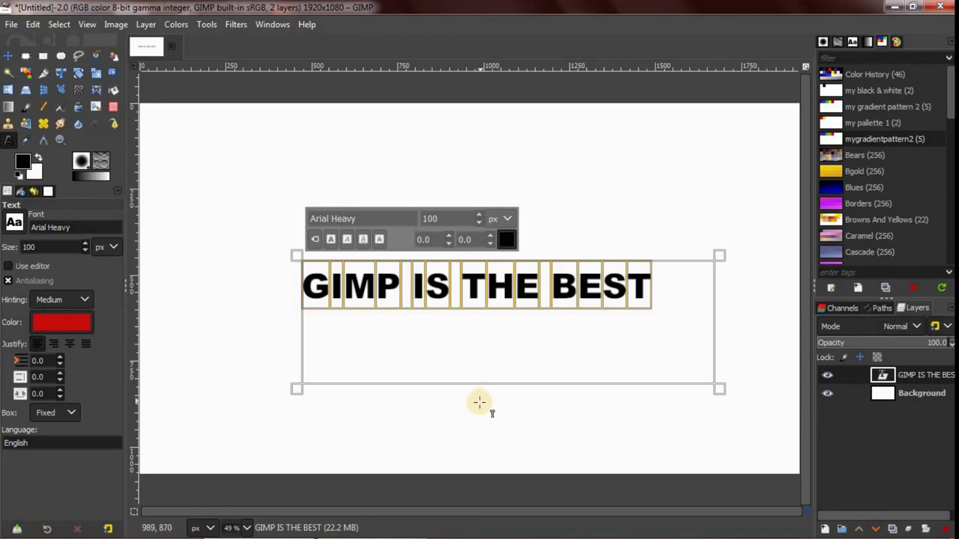
pyautogui.click(480, 405)
pyautogui.press('Escape')
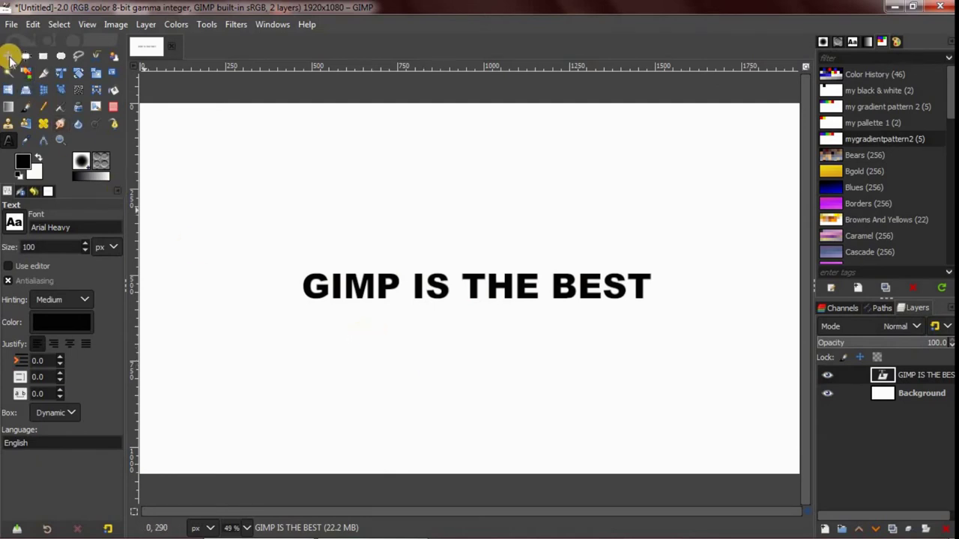
# Move the black text layer up so it sits roughly centred on the canvas
pyautogui.click(8, 57)
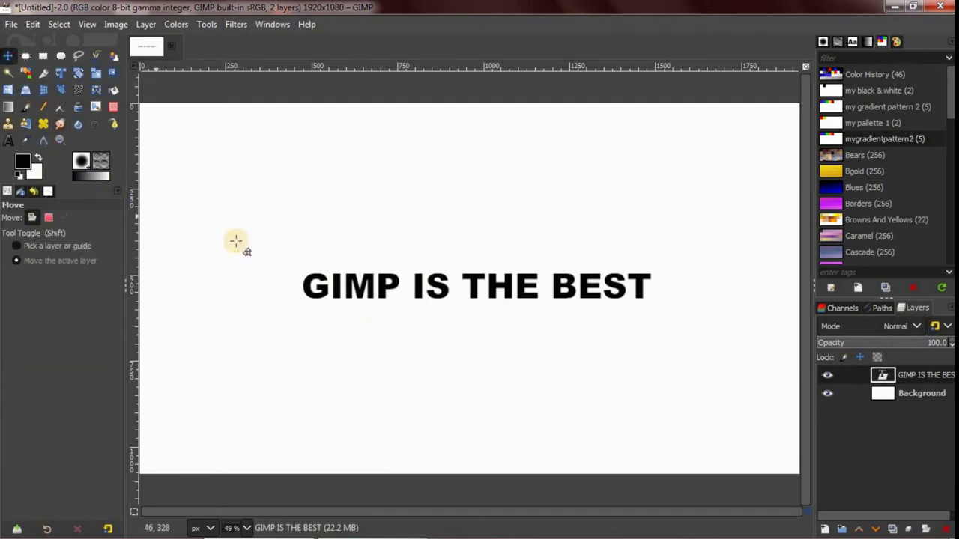
pyautogui.click(483, 293)
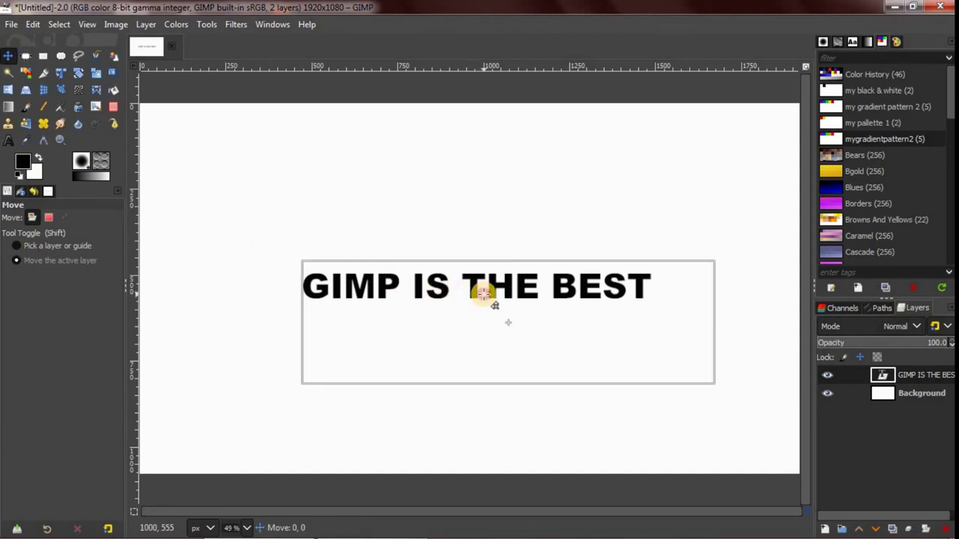
pyautogui.moveTo(483, 293)
pyautogui.mouseDown()
pyautogui.moveTo(423, 190)
pyautogui.moveTo(551, 353)
pyautogui.moveTo(324, 336)
pyautogui.moveTo(608, 392)
pyautogui.moveTo(604, 178)
pyautogui.moveTo(499, 182)
pyautogui.moveTo(487, 258)
pyautogui.mouseUp()
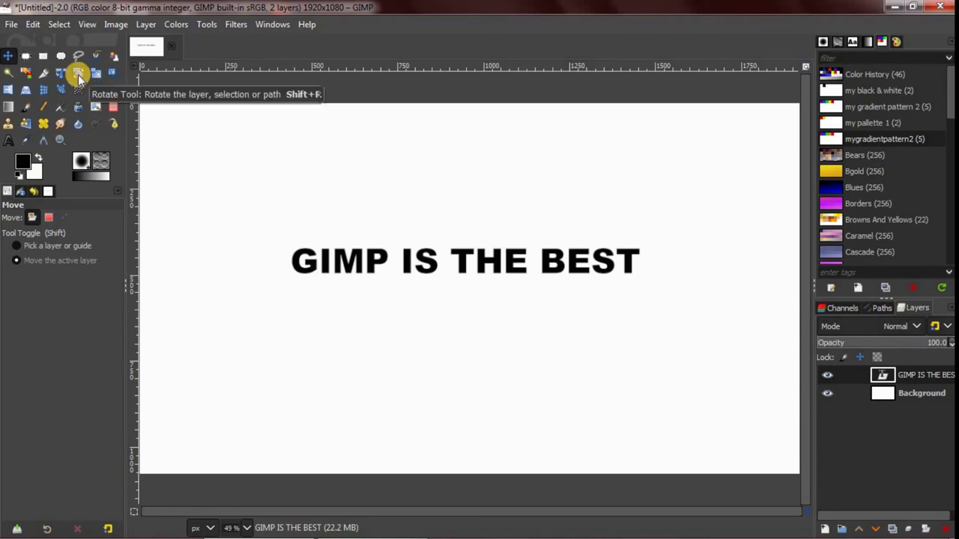
pyautogui.click(79, 75)
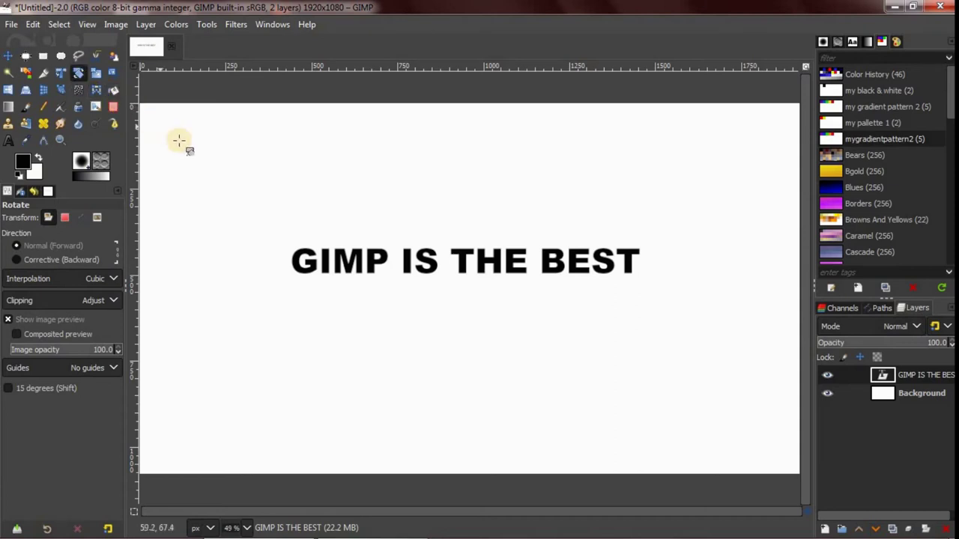
pyautogui.click(451, 260)
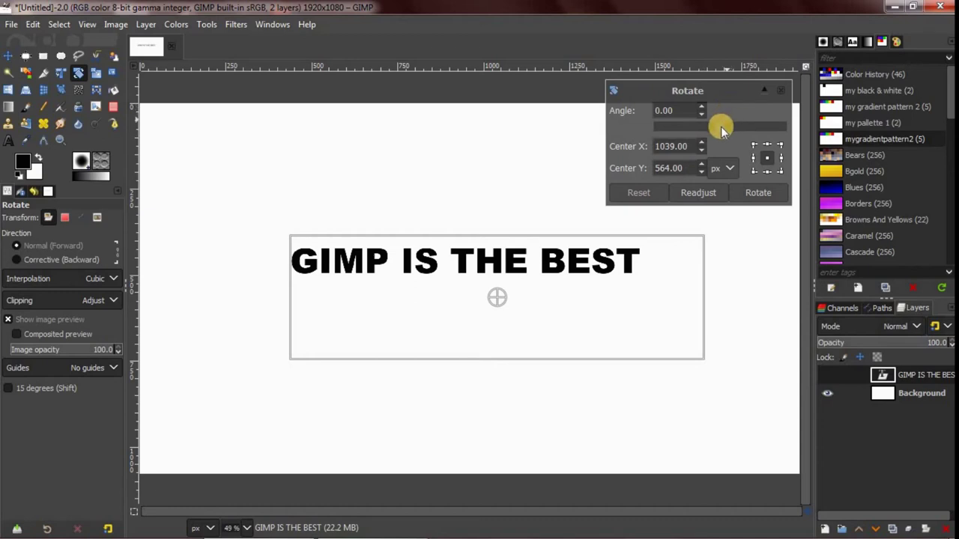
pyautogui.click(701, 107)
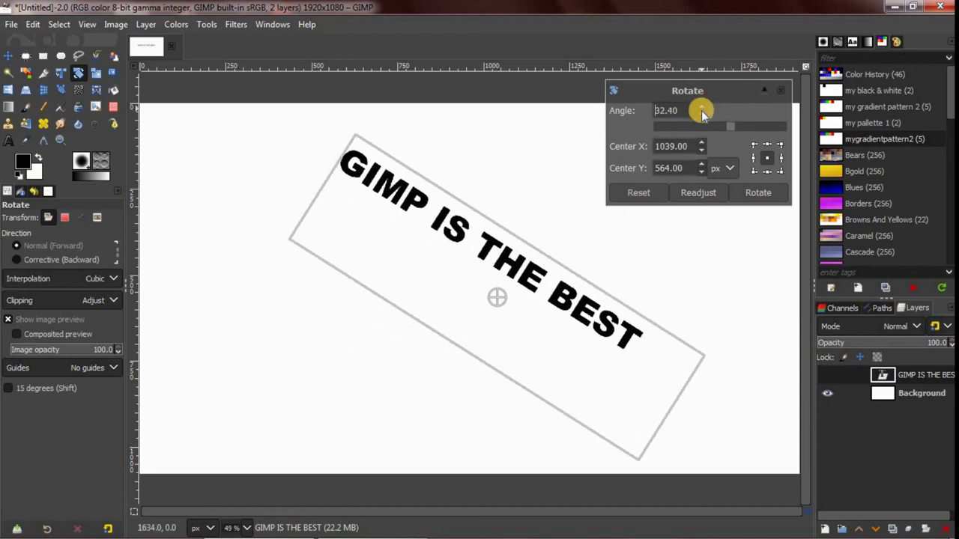
pyautogui.click(702, 117)
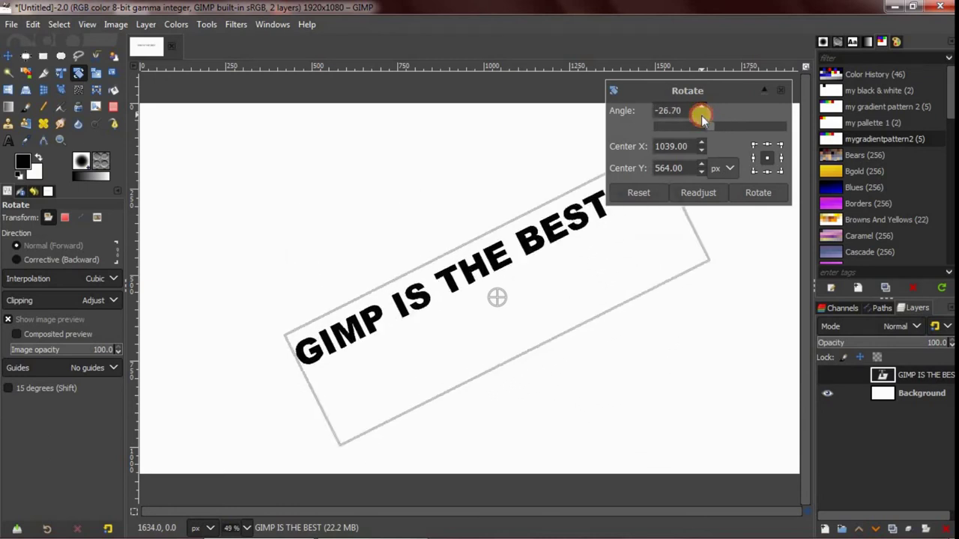
pyautogui.click(701, 107)
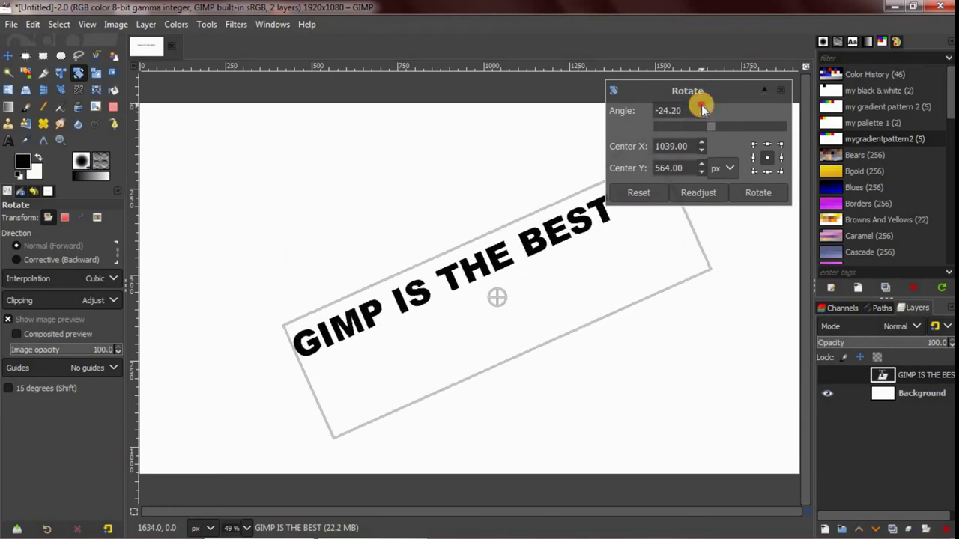
pyautogui.click(701, 108)
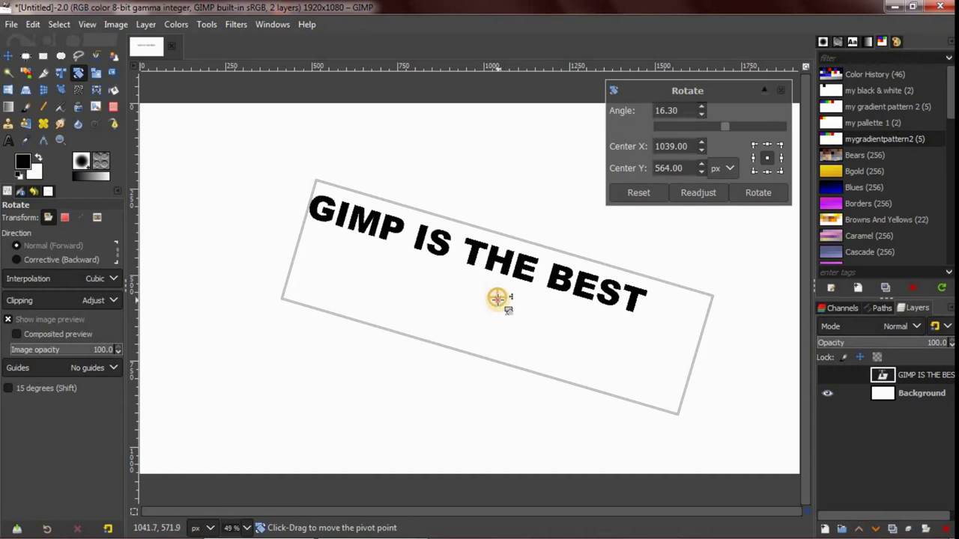
pyautogui.moveTo(496, 299)
pyautogui.mouseDown()
pyautogui.moveTo(324, 280)
pyautogui.moveTo(308, 321)
pyautogui.moveTo(327, 323)
pyautogui.moveTo(331, 310)
pyautogui.mouseUp()
pyautogui.moveTo(324, 297); pyautogui.dragTo(683, 301)
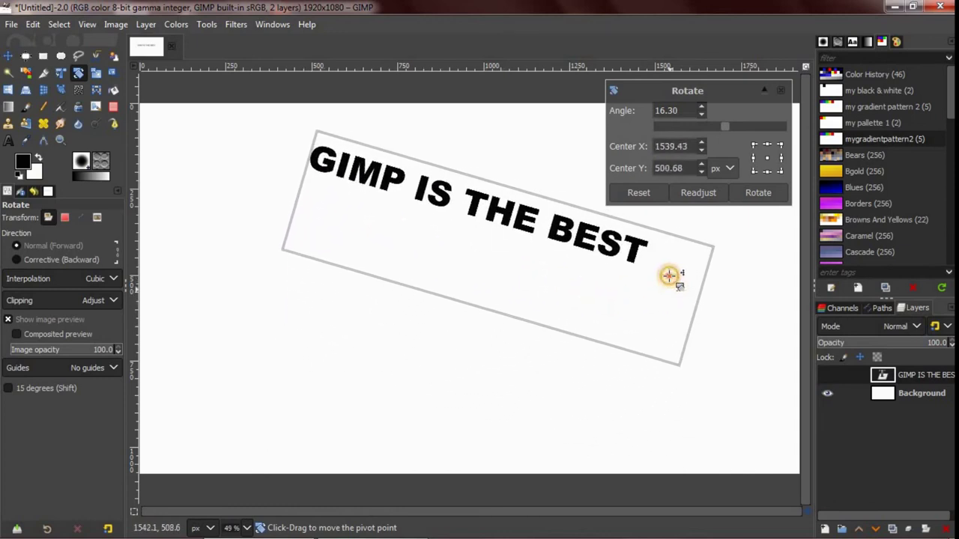
pyautogui.moveTo(683, 301); pyautogui.dragTo(672, 295)
pyautogui.moveTo(601, 279); pyautogui.dragTo(309, 296)
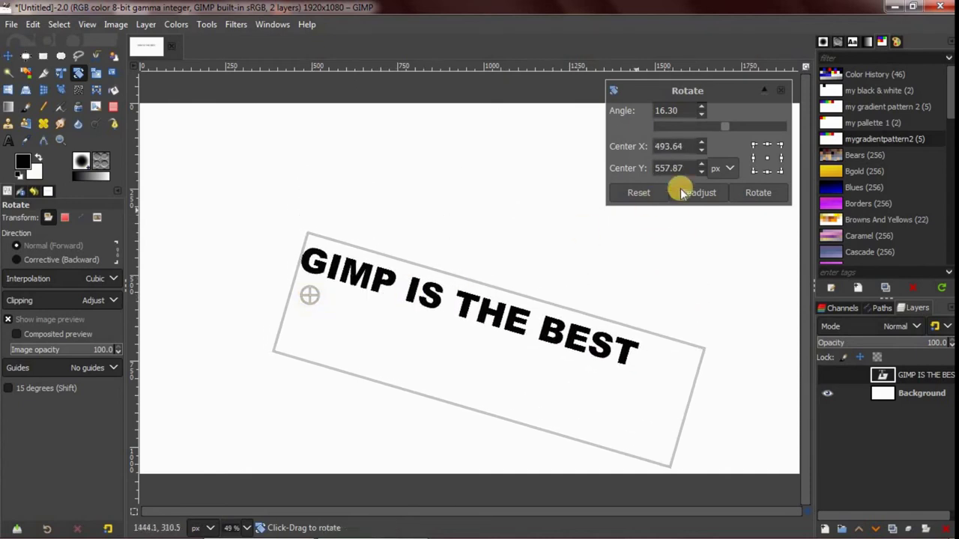
pyautogui.moveTo(725, 131)
pyautogui.mouseDown()
pyautogui.moveTo(734, 128)
pyautogui.moveTo(693, 138)
pyautogui.moveTo(725, 141)
pyautogui.mouseUp()
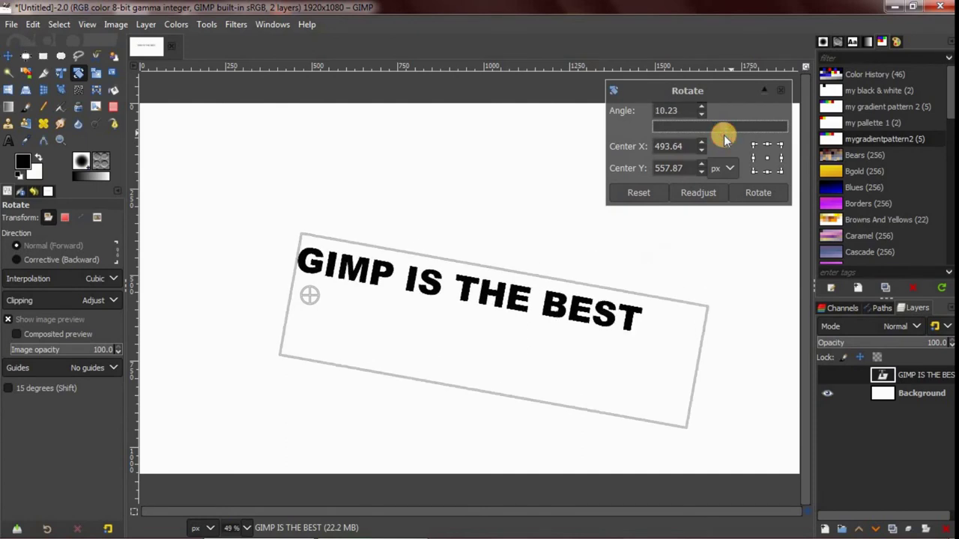
pyautogui.click(639, 194)
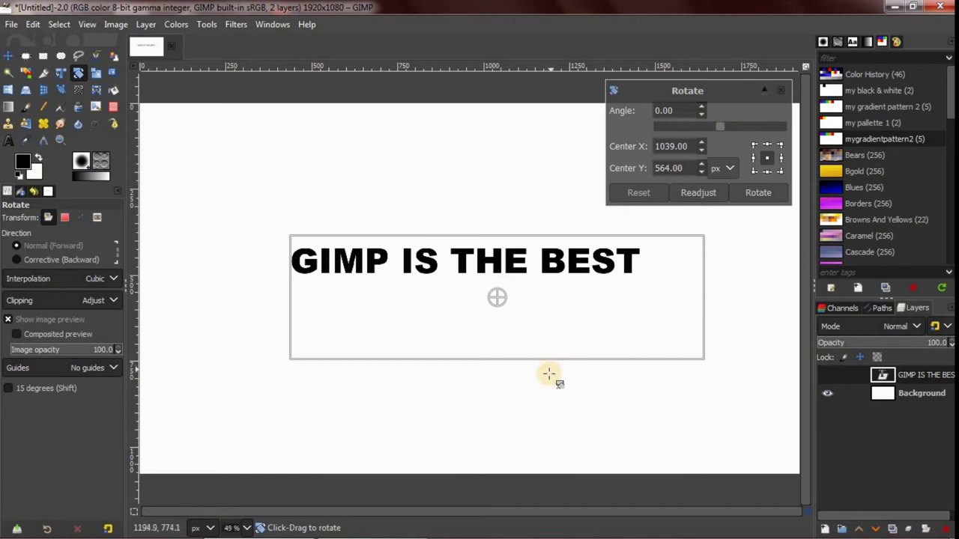
pyautogui.press('Escape')
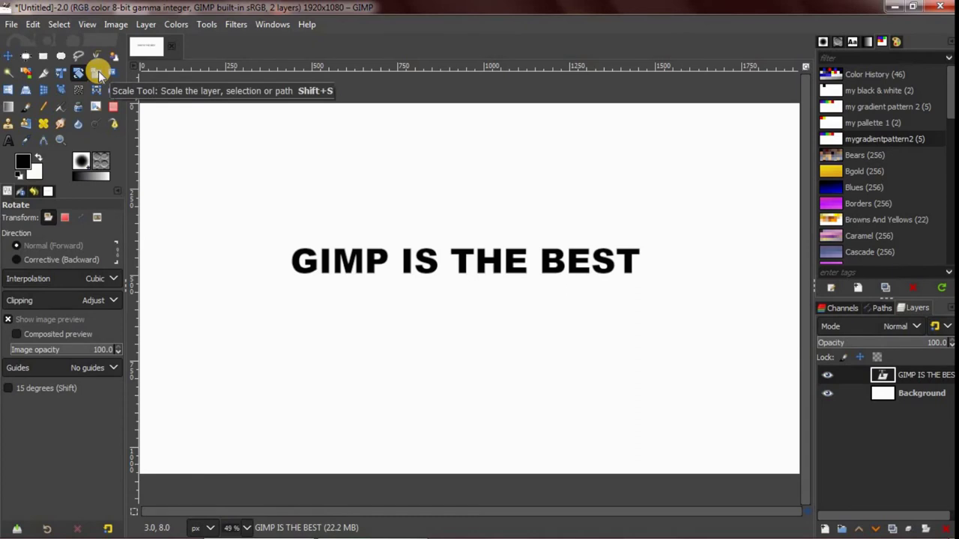
# Scale the text layer to 1347 × 544 px by adjusting its handles
pyautogui.click(96, 73)
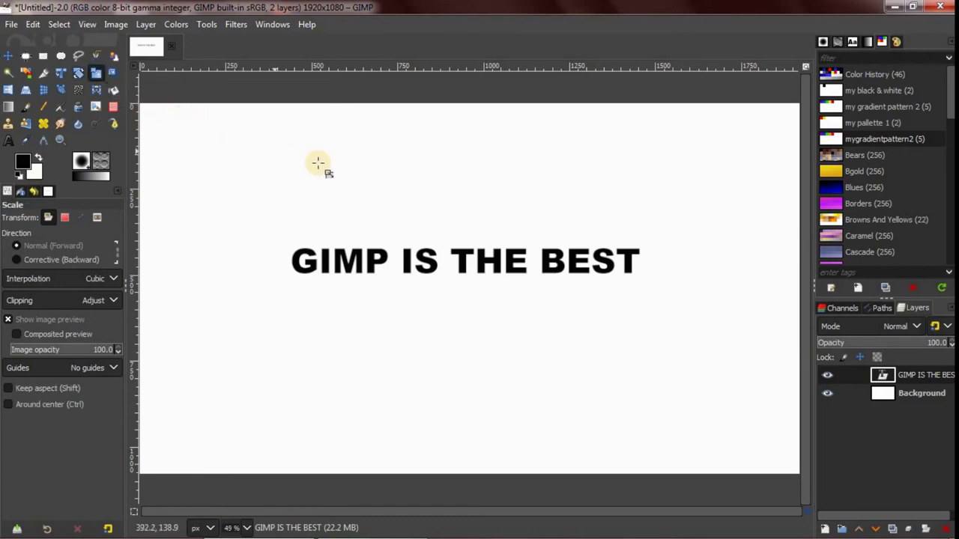
pyautogui.click(483, 274)
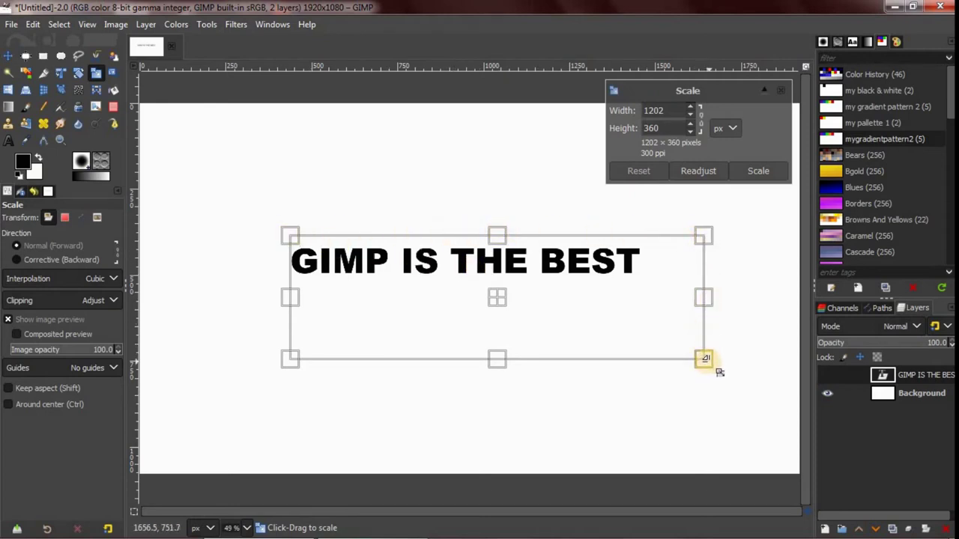
pyautogui.moveTo(696, 353)
pyautogui.mouseDown()
pyautogui.moveTo(522, 260)
pyautogui.moveTo(724, 412)
pyautogui.moveTo(563, 424)
pyautogui.moveTo(543, 310)
pyautogui.moveTo(637, 330)
pyautogui.mouseUp()
pyautogui.moveTo(276, 349)
pyautogui.mouseDown()
pyautogui.moveTo(224, 396)
pyautogui.moveTo(203, 343)
pyautogui.moveTo(252, 332)
pyautogui.moveTo(315, 357)
pyautogui.moveTo(310, 392)
pyautogui.mouseUp()
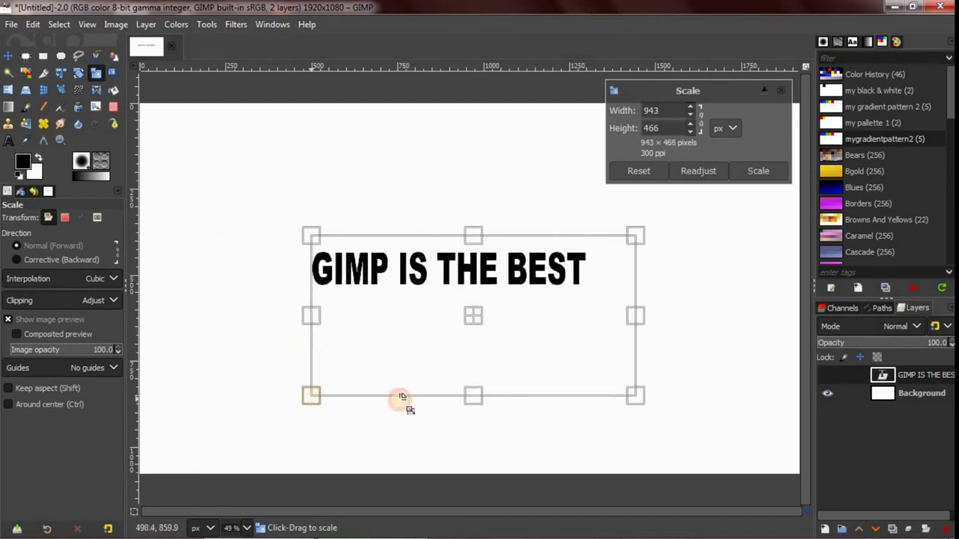
pyautogui.moveTo(469, 392)
pyautogui.mouseDown()
pyautogui.moveTo(469, 325)
pyautogui.moveTo(466, 412)
pyautogui.moveTo(472, 332)
pyautogui.mouseUp()
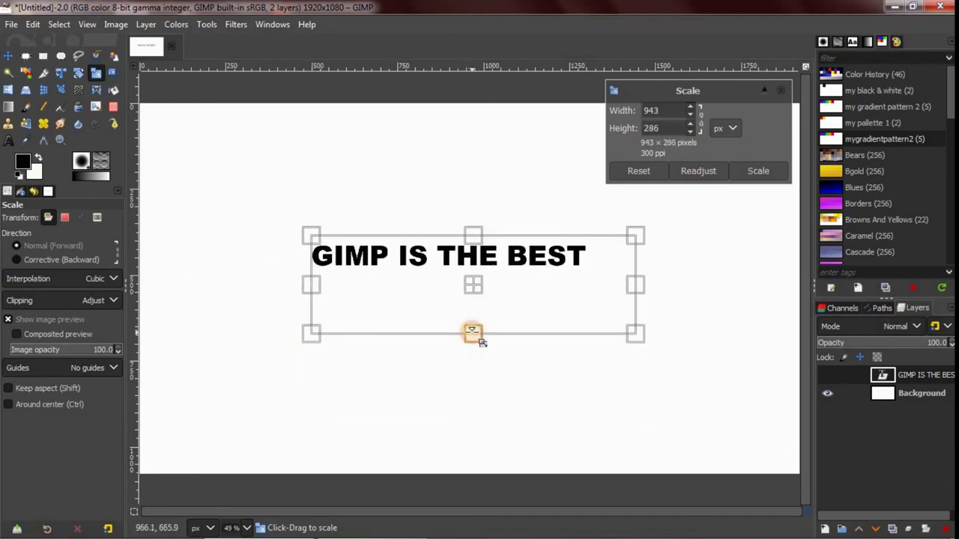
pyautogui.moveTo(315, 288)
pyautogui.mouseDown()
pyautogui.moveTo(215, 287)
pyautogui.moveTo(477, 288)
pyautogui.moveTo(274, 290)
pyautogui.mouseUp()
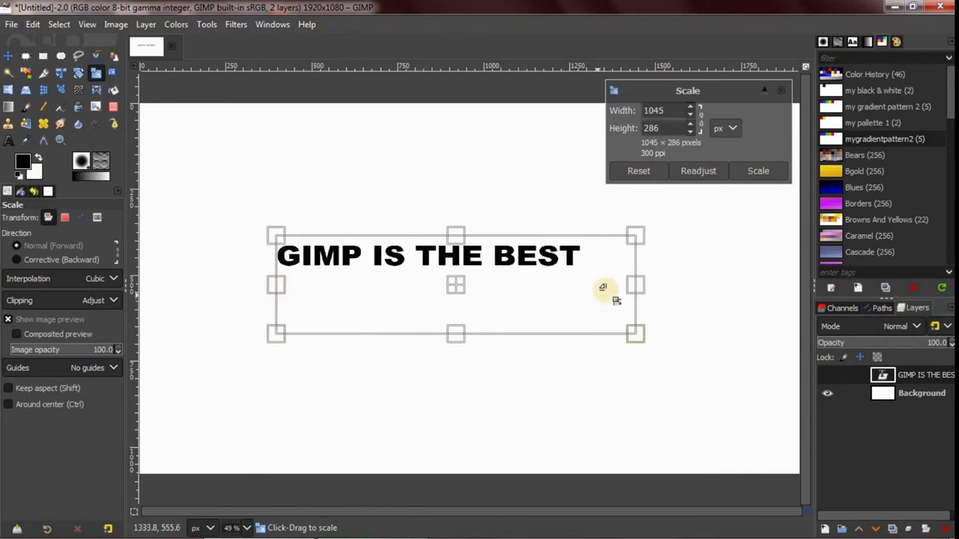
pyautogui.moveTo(634, 286)
pyautogui.mouseDown()
pyautogui.moveTo(721, 284)
pyautogui.moveTo(630, 290)
pyautogui.moveTo(689, 278)
pyautogui.mouseUp()
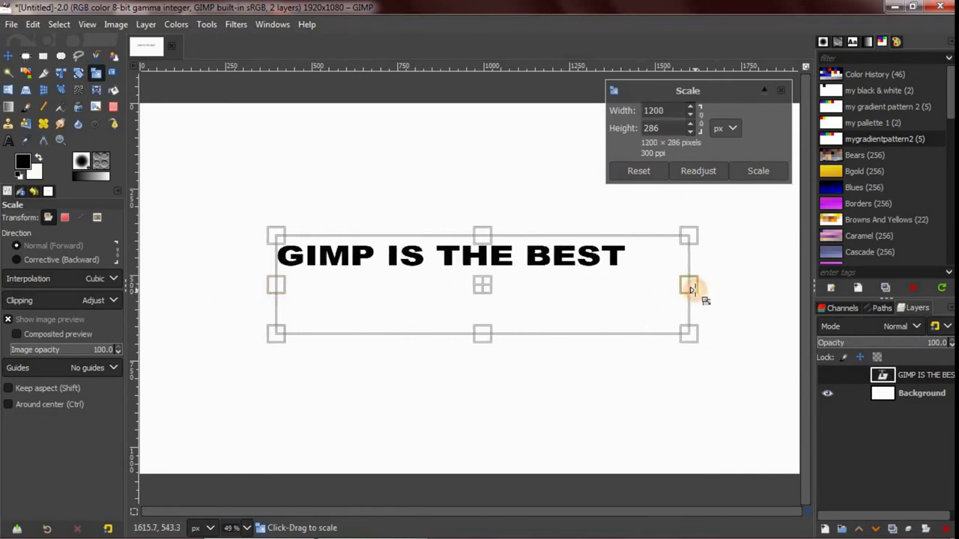
pyautogui.moveTo(689, 235)
pyautogui.mouseDown()
pyautogui.moveTo(723, 208)
pyautogui.moveTo(717, 215)
pyautogui.mouseUp()
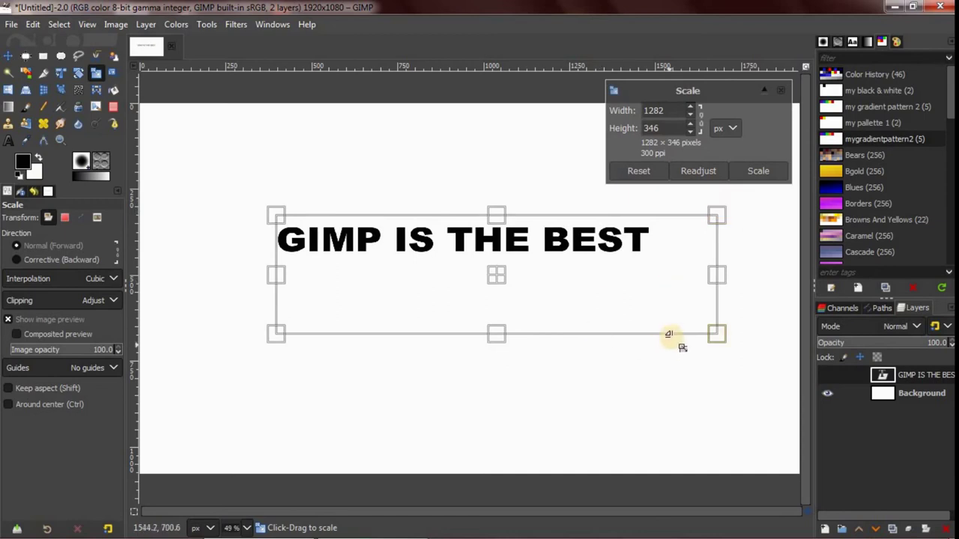
pyautogui.moveTo(274, 214); pyautogui.dragTo(255, 204)
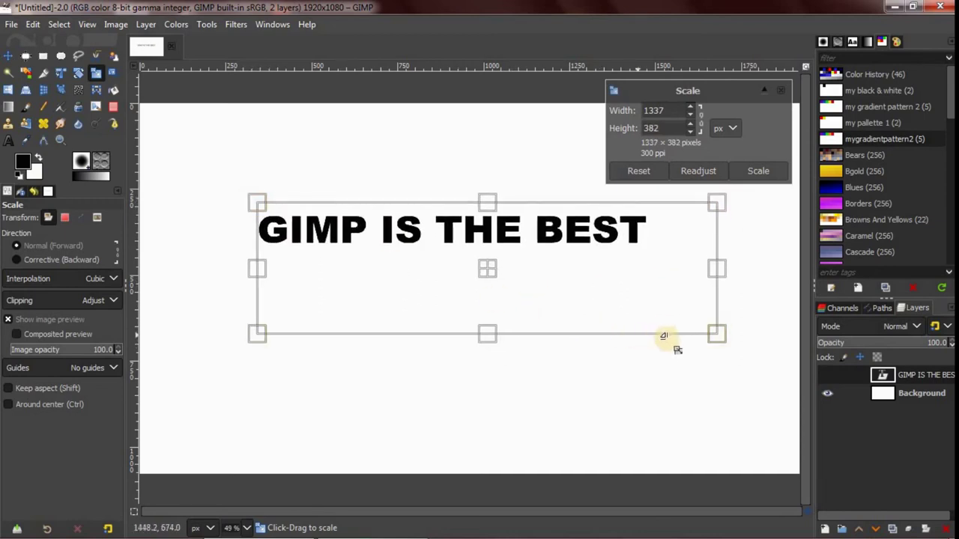
pyautogui.moveTo(721, 345)
pyautogui.mouseDown()
pyautogui.moveTo(684, 404)
pyautogui.moveTo(723, 402)
pyautogui.mouseUp()
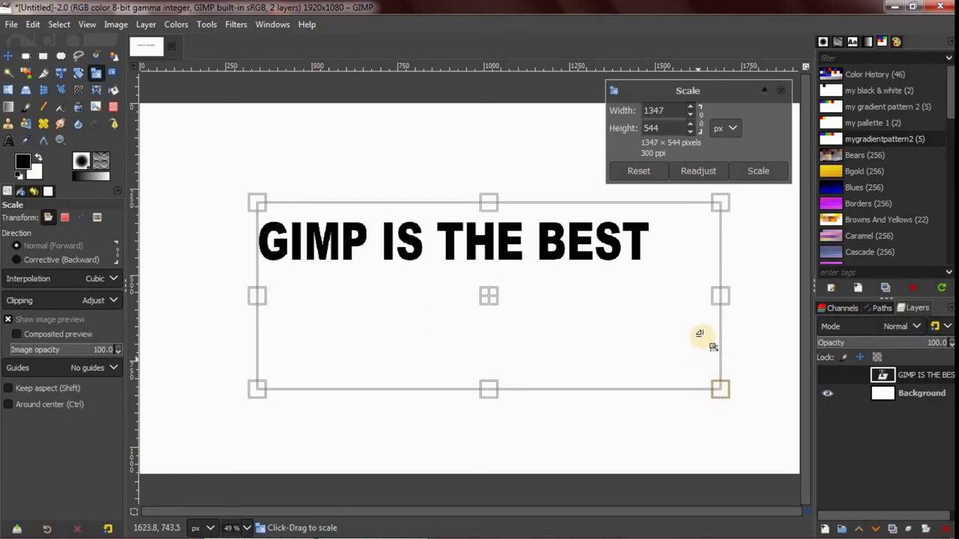
pyautogui.click(756, 171)
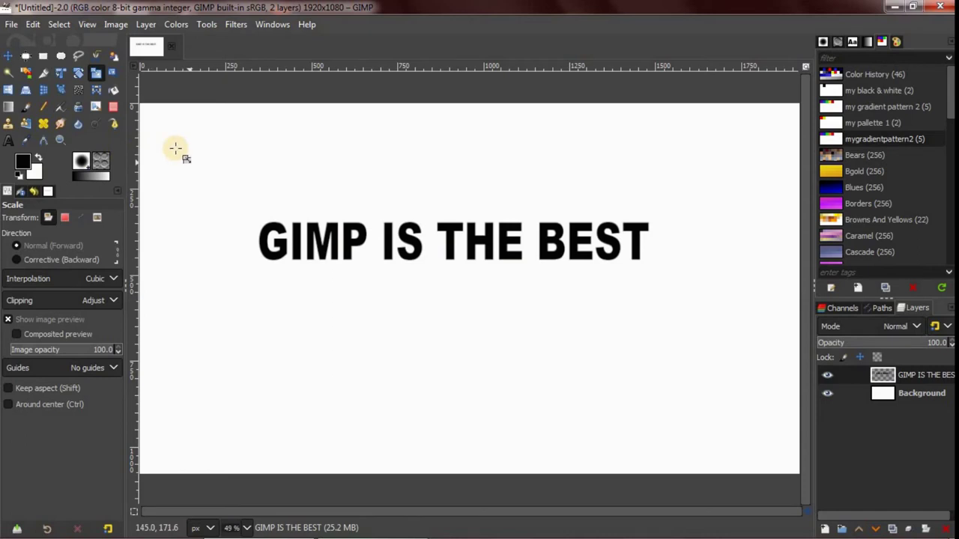
pyautogui.click(113, 72)
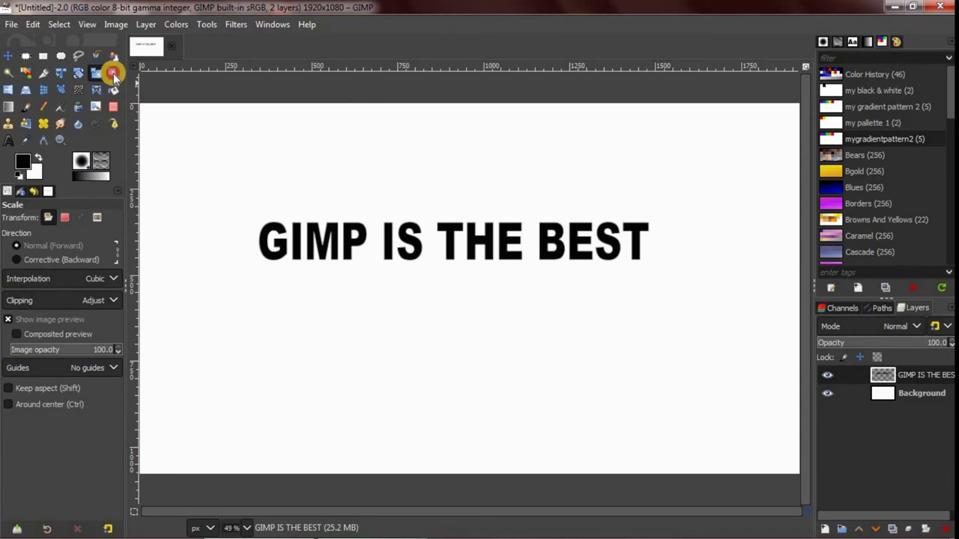
pyautogui.click(432, 242)
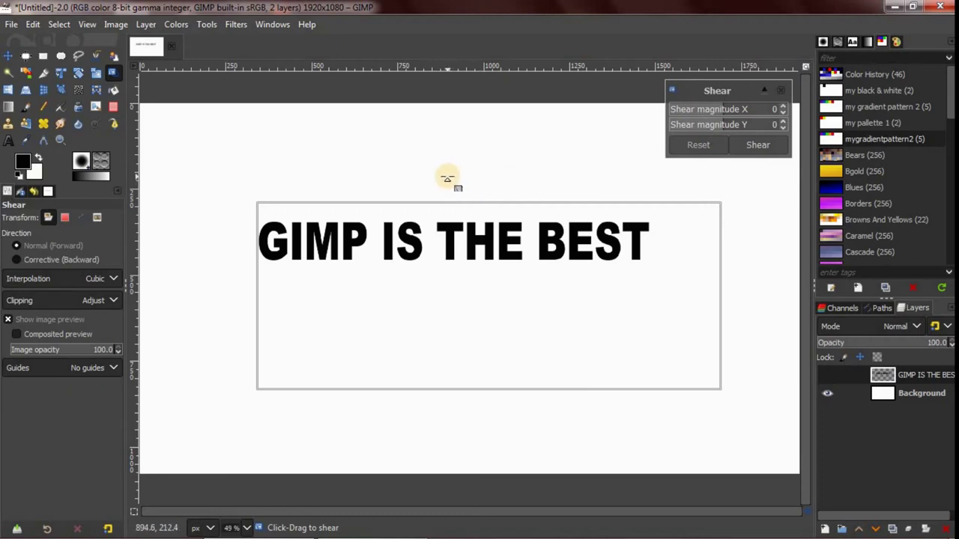
pyautogui.moveTo(438, 177)
pyautogui.mouseDown()
pyautogui.moveTo(614, 174)
pyautogui.moveTo(306, 176)
pyautogui.moveTo(272, 186)
pyautogui.moveTo(615, 188)
pyautogui.moveTo(475, 188)
pyautogui.mouseUp()
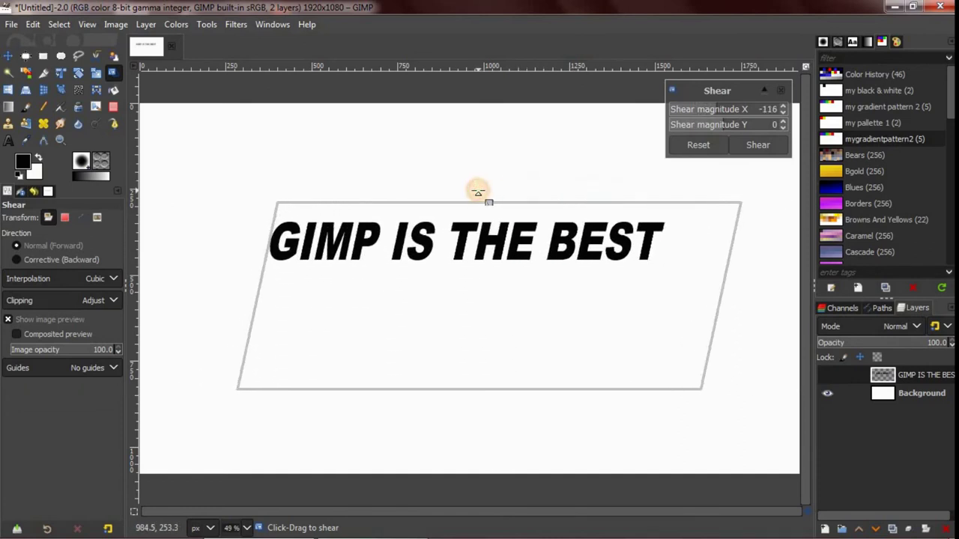
pyautogui.moveTo(472, 401)
pyautogui.mouseDown()
pyautogui.moveTo(422, 400)
pyautogui.moveTo(639, 401)
pyautogui.moveTo(419, 404)
pyautogui.mouseUp()
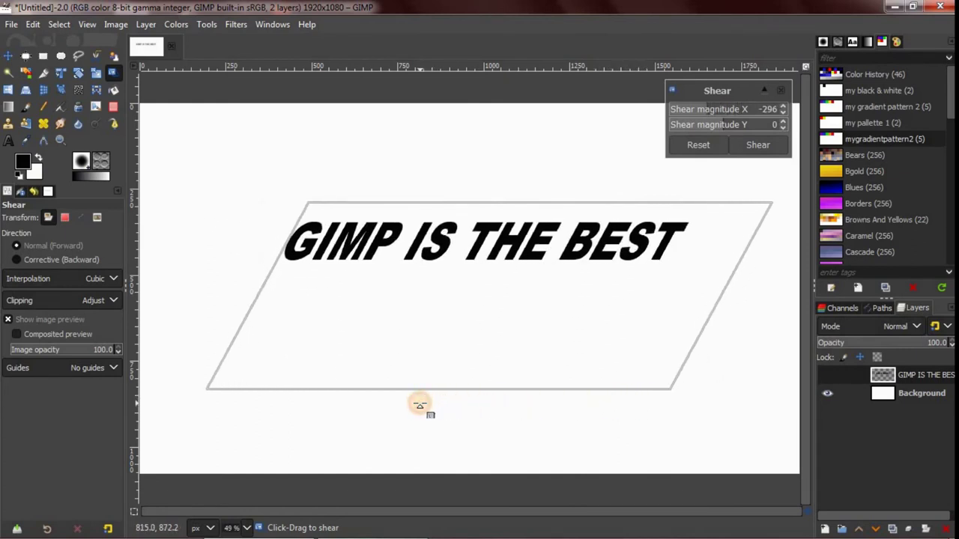
pyautogui.click(757, 144)
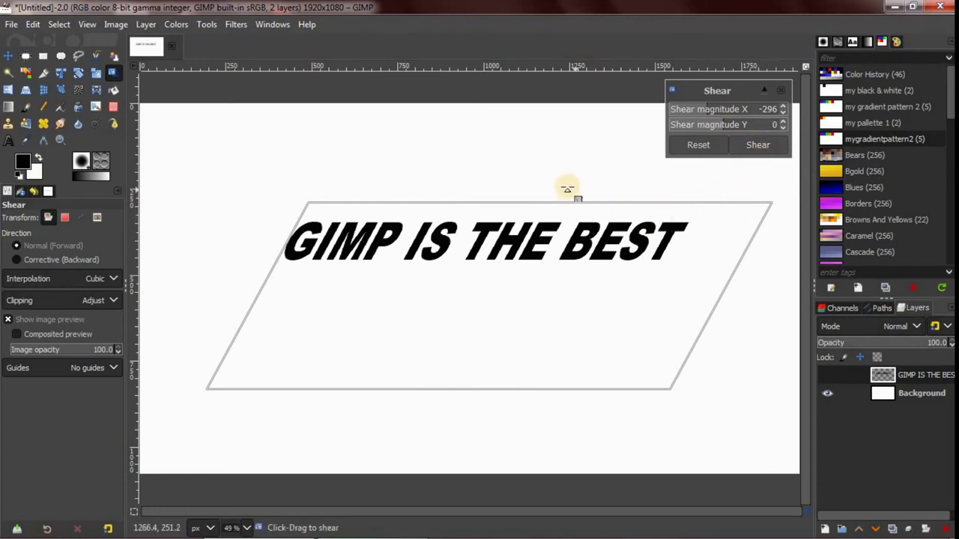
pyautogui.press('Escape')
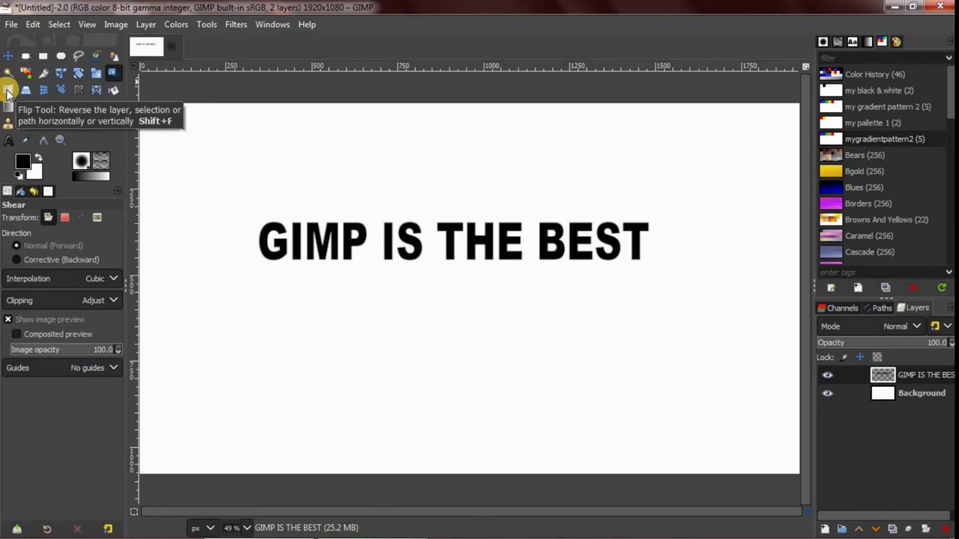
pyautogui.click(7, 90)
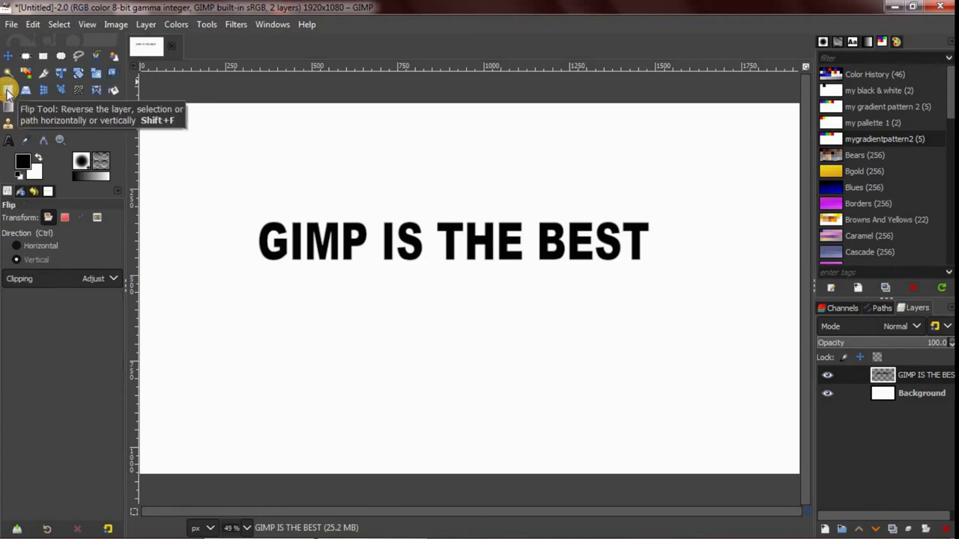
pyautogui.click(437, 240)
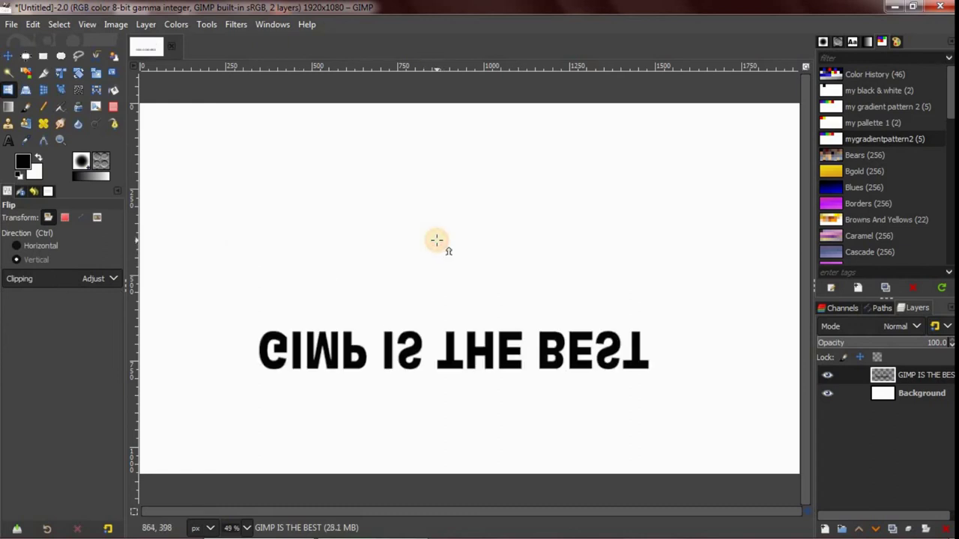
pyautogui.click(40, 247)
pyautogui.click(35, 247)
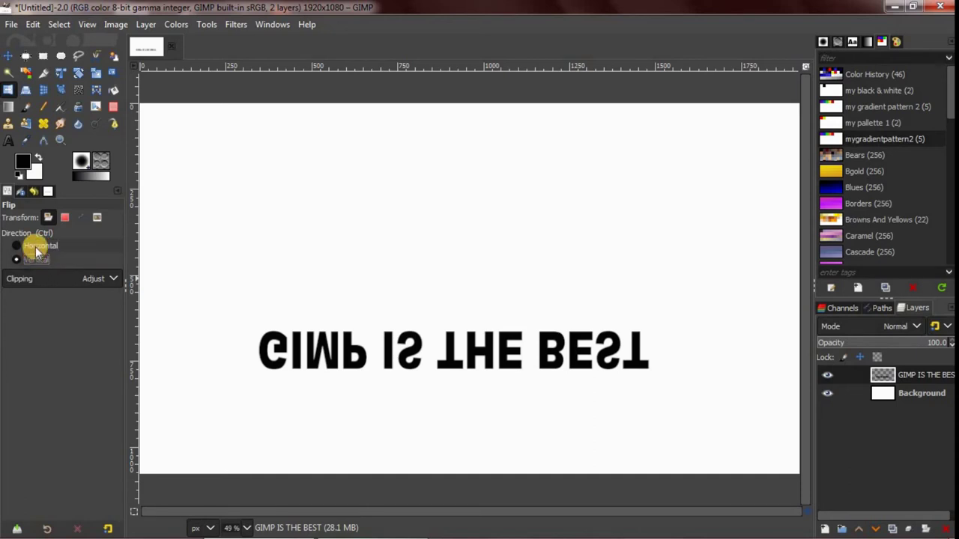
pyautogui.click(35, 259)
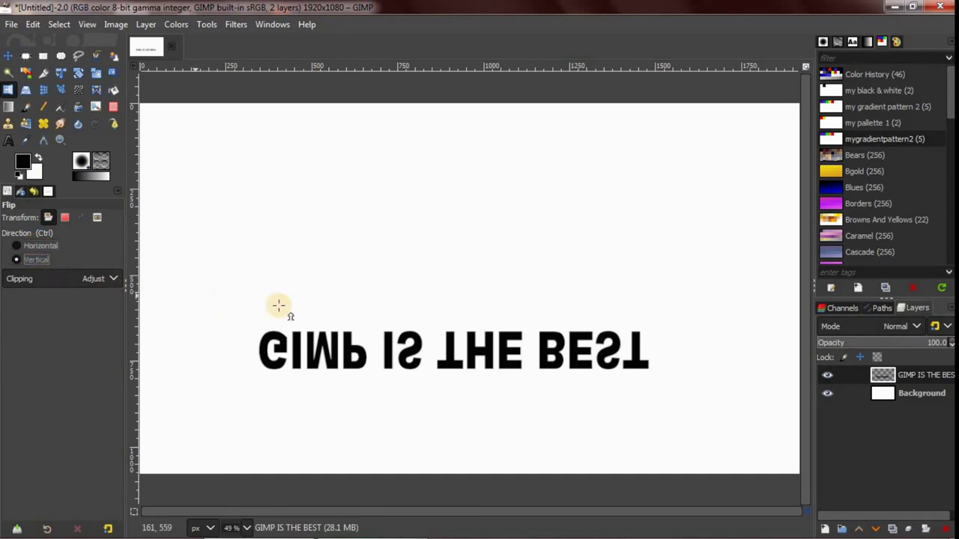
pyautogui.click(338, 302)
pyautogui.click(43, 247)
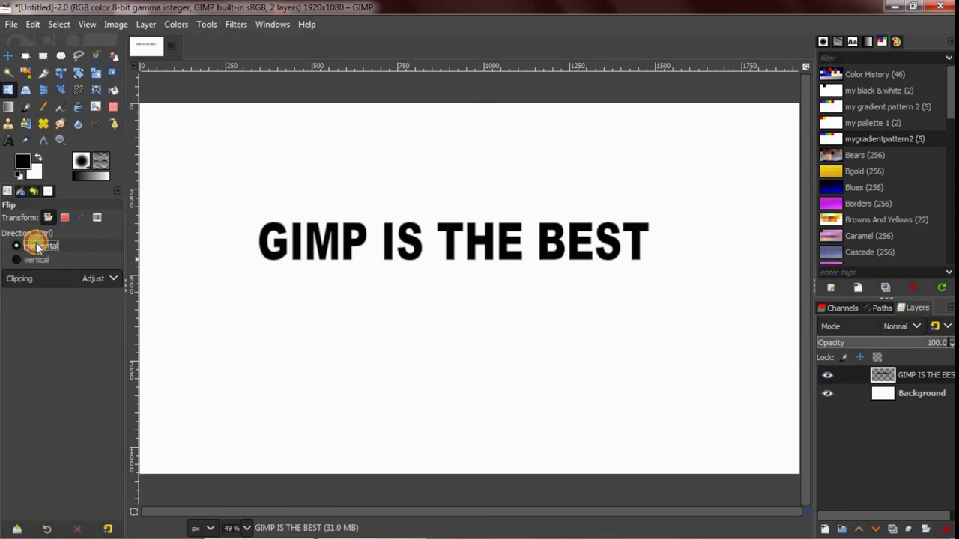
pyautogui.click(458, 244)
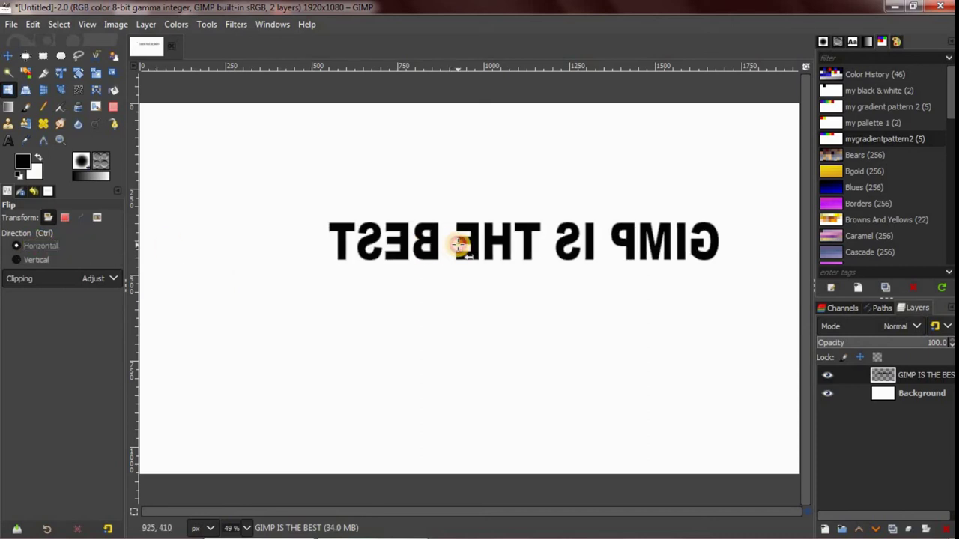
pyautogui.click(458, 245)
pyautogui.click(459, 244)
pyautogui.click(458, 244)
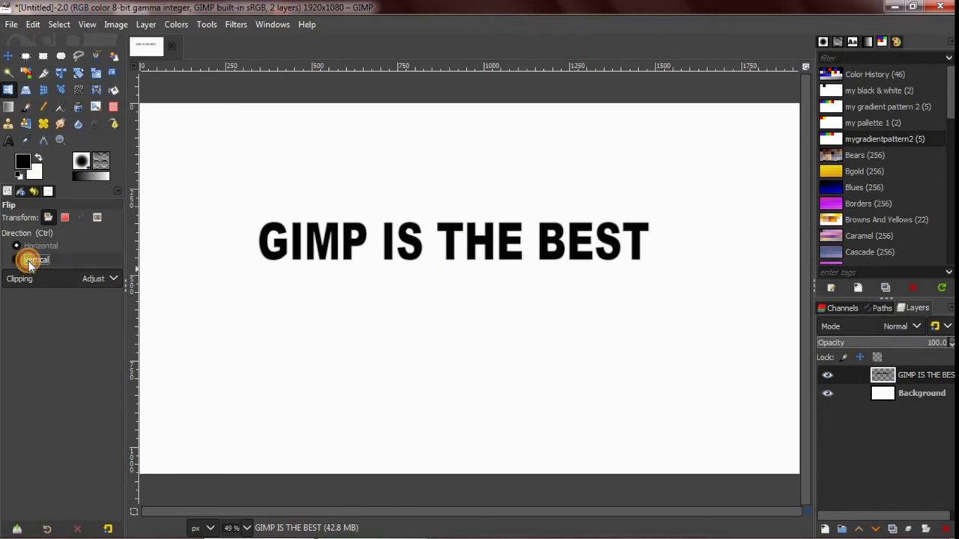
pyautogui.click(30, 260)
pyautogui.click(446, 251)
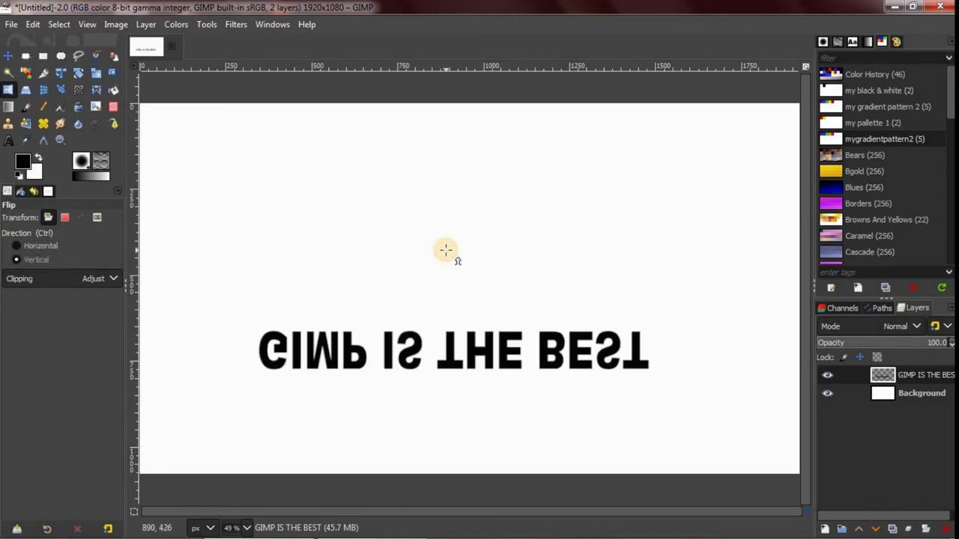
pyautogui.click(445, 315)
pyautogui.click(439, 256)
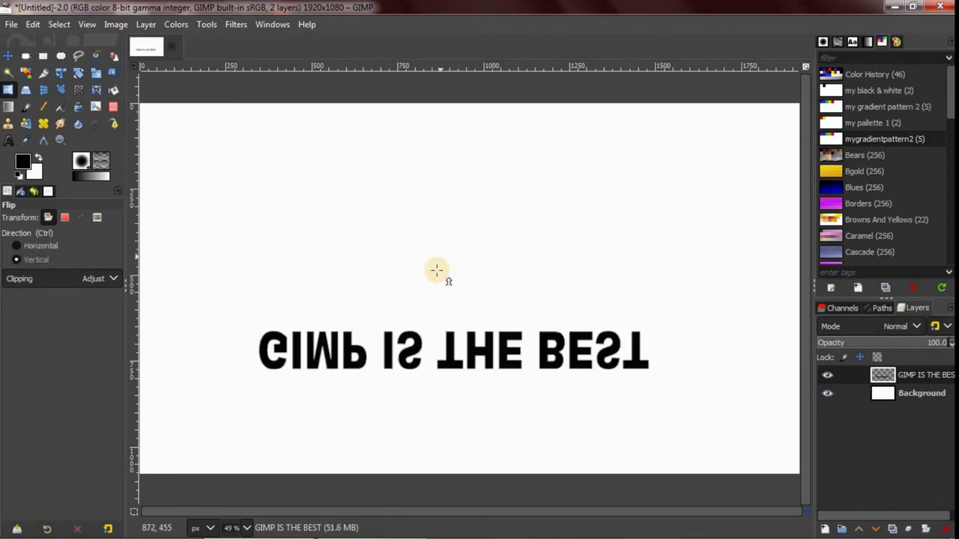
pyautogui.click(436, 271)
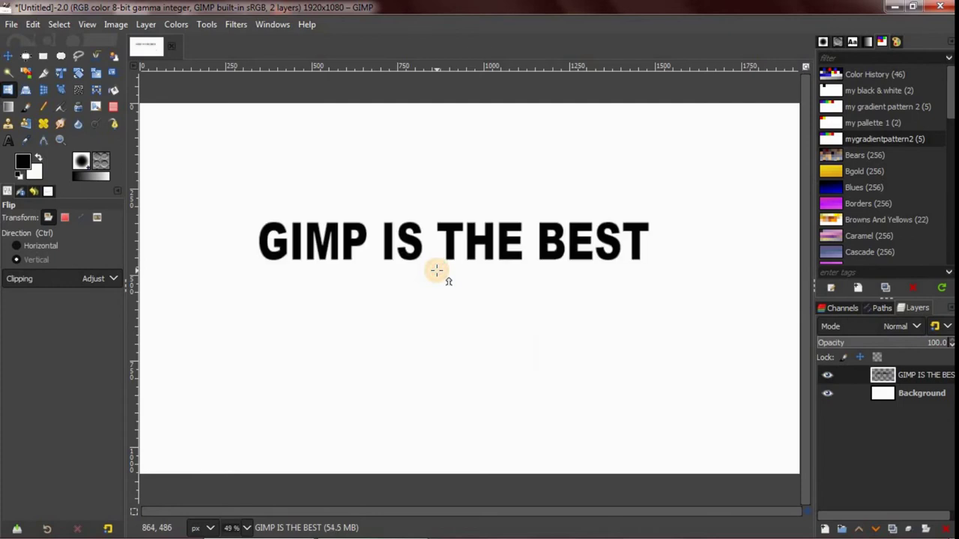
pyautogui.click(39, 247)
pyautogui.click(416, 247)
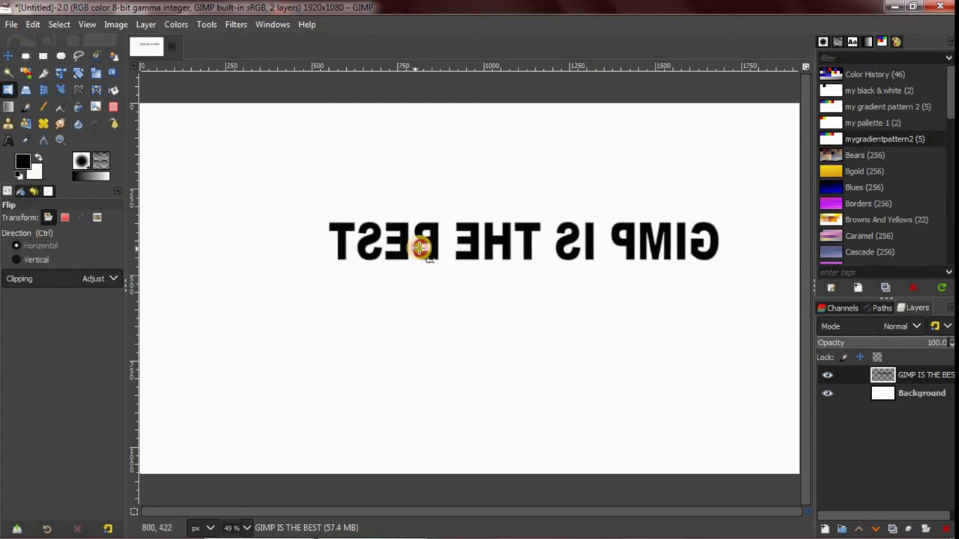
pyautogui.click(479, 249)
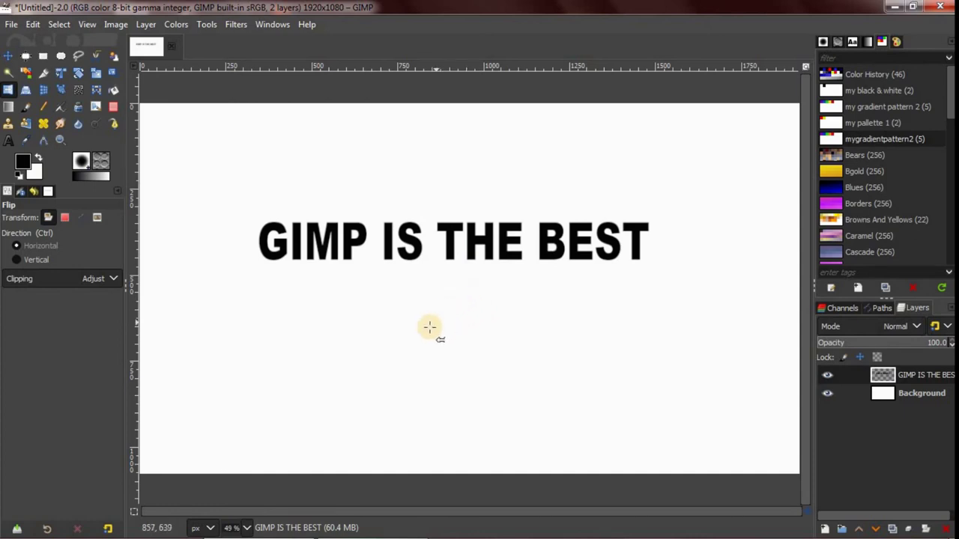
pyautogui.click(27, 92)
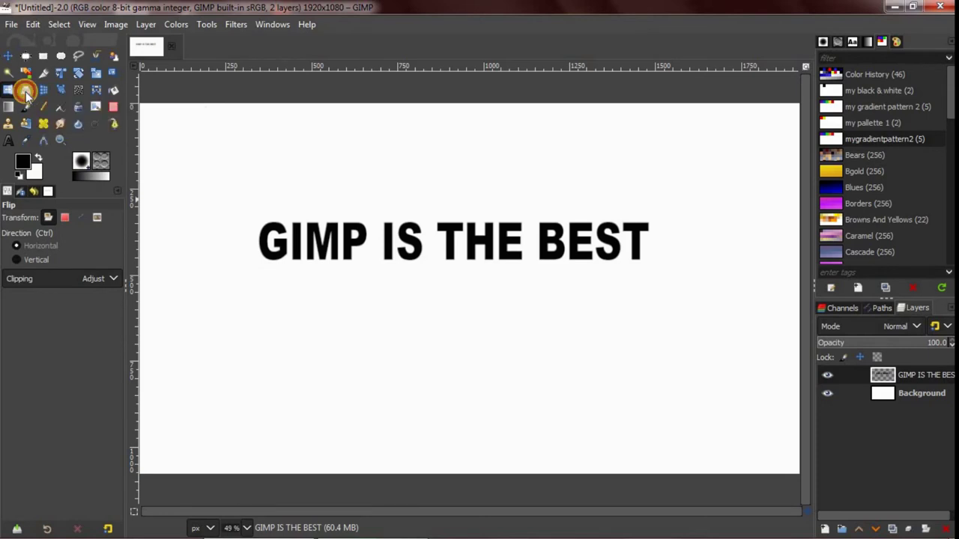
pyautogui.click(460, 241)
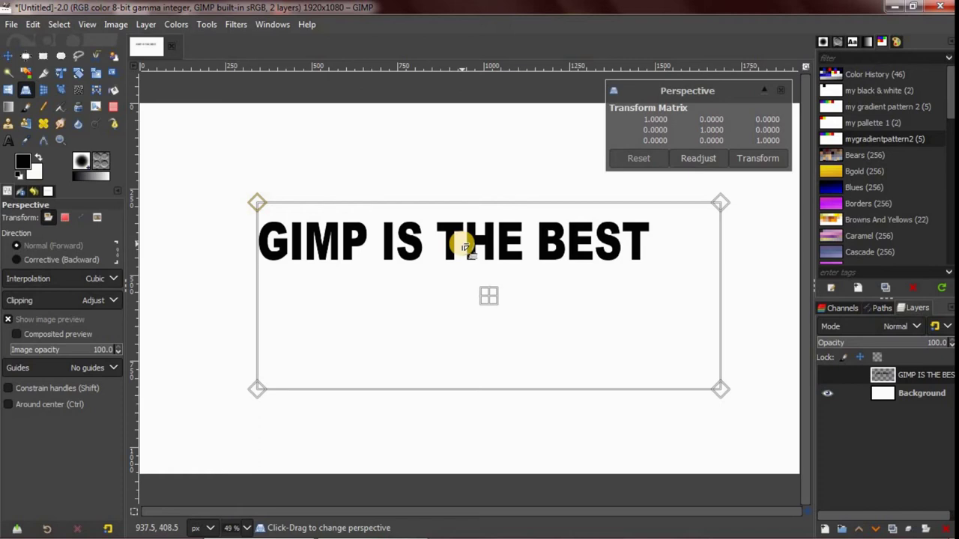
pyautogui.moveTo(256, 204); pyautogui.dragTo(195, 183)
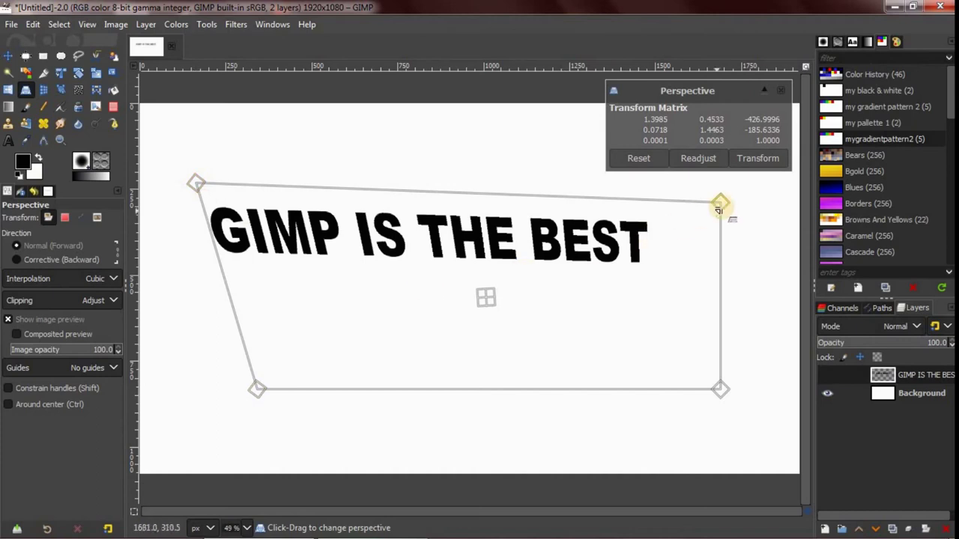
pyautogui.moveTo(719, 203); pyautogui.dragTo(749, 233)
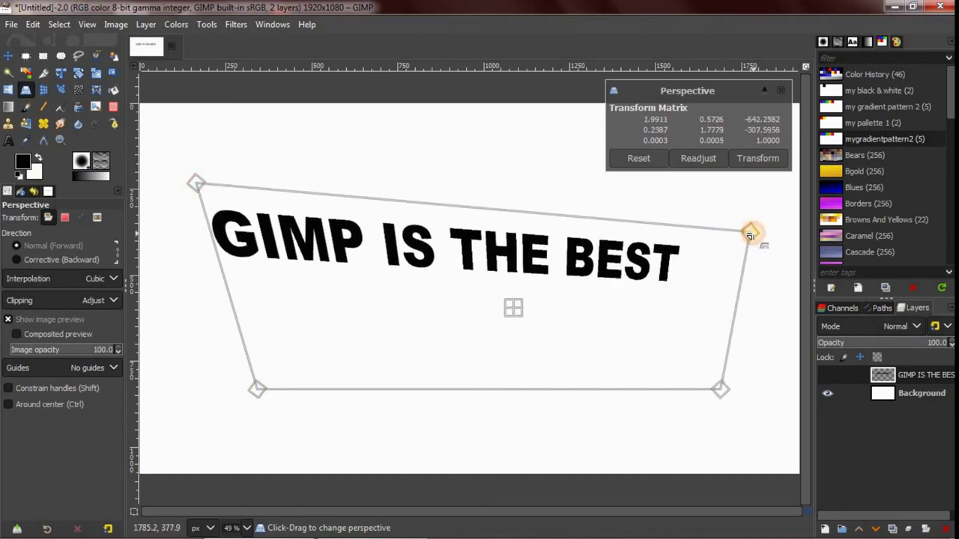
pyautogui.moveTo(720, 388); pyautogui.dragTo(721, 328)
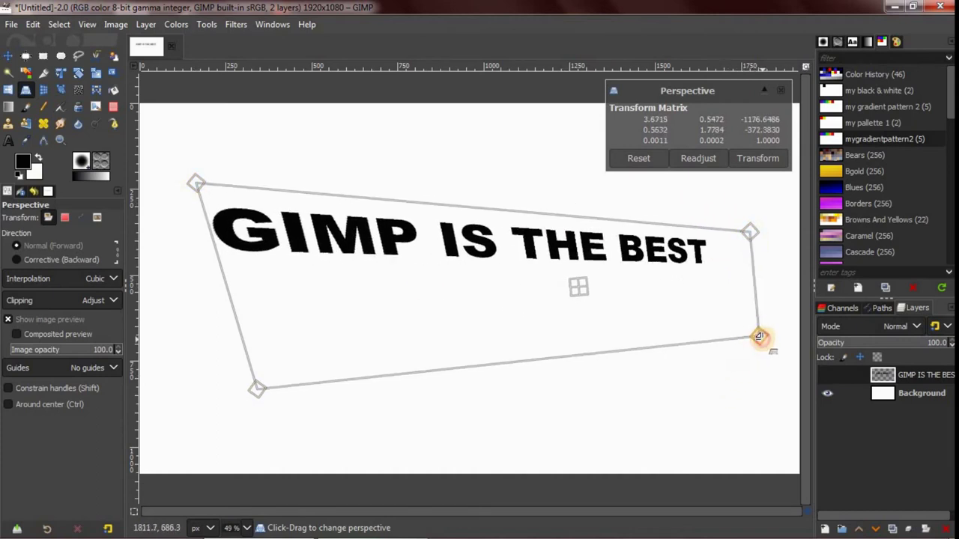
pyautogui.moveTo(651, 320); pyautogui.dragTo(634, 334)
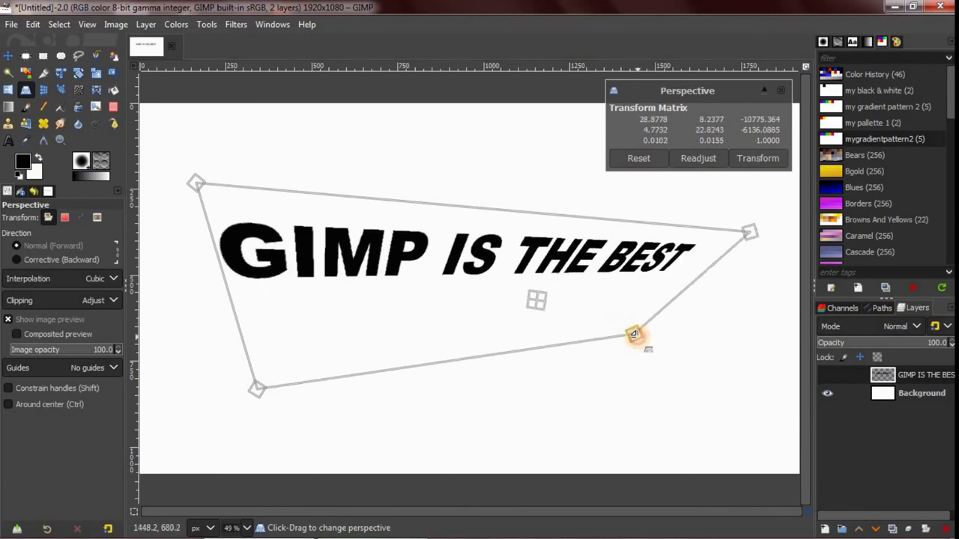
pyautogui.moveTo(253, 390)
pyautogui.mouseDown()
pyautogui.moveTo(171, 336)
pyautogui.moveTo(344, 345)
pyautogui.moveTo(337, 360)
pyautogui.moveTo(176, 373)
pyautogui.mouseUp()
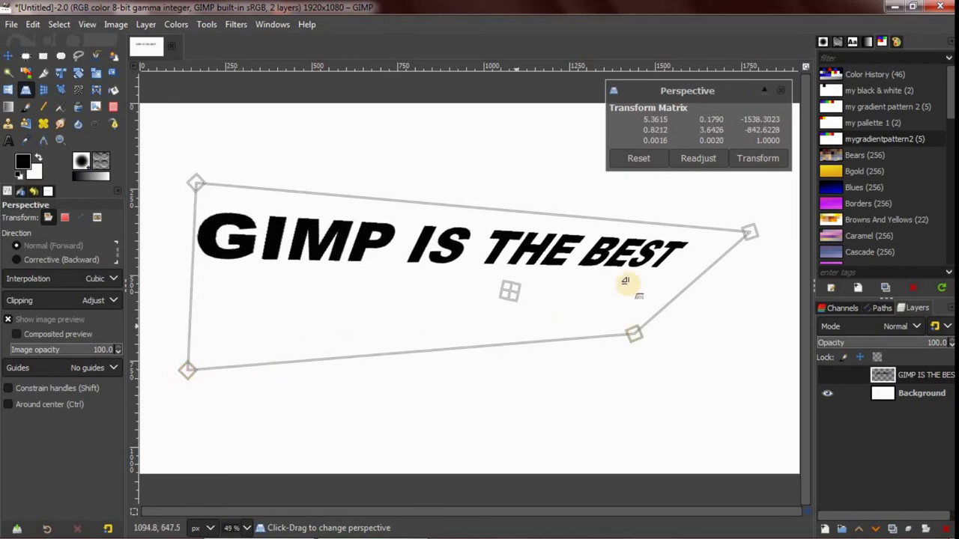
pyautogui.click(759, 163)
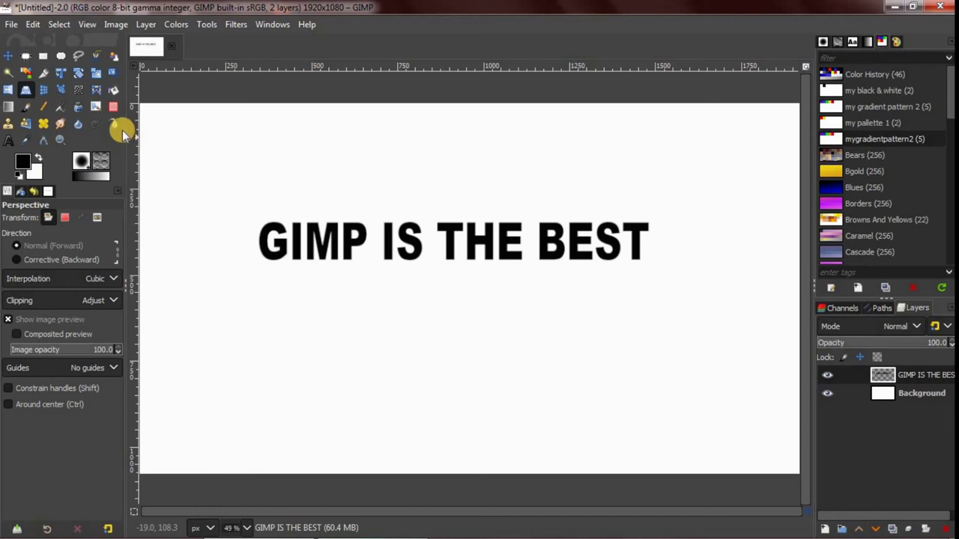
# Activate the Bucket Fill tool, filling similar colours at threshold 15.0
pyautogui.click(114, 90)
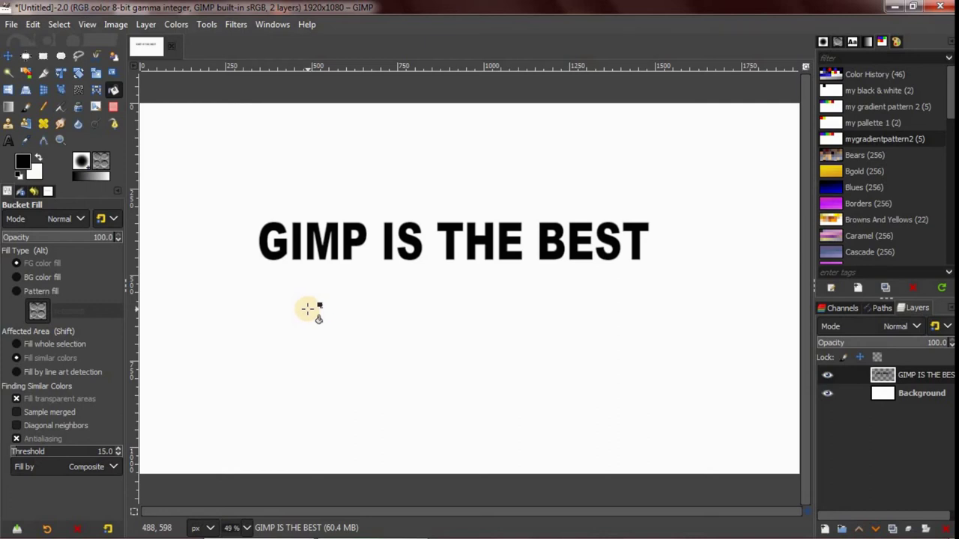
# Set the foreground colour to bright red
pyautogui.click(23, 166)
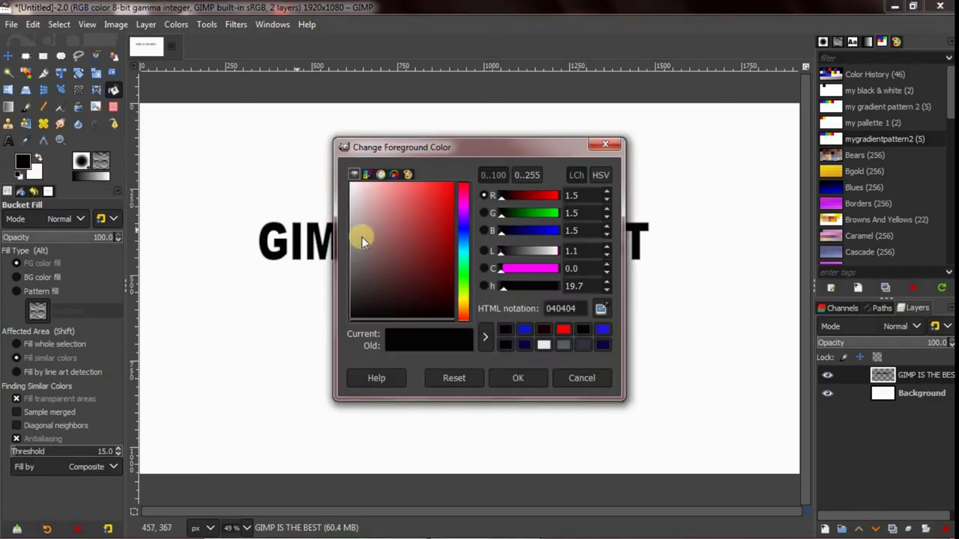
pyautogui.moveTo(441, 246); pyautogui.dragTo(449, 196)
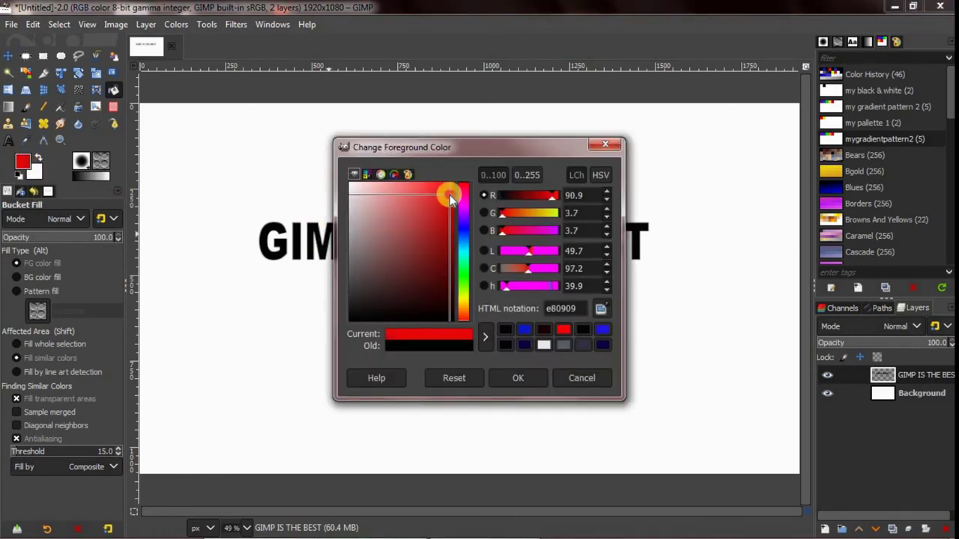
pyautogui.click(526, 382)
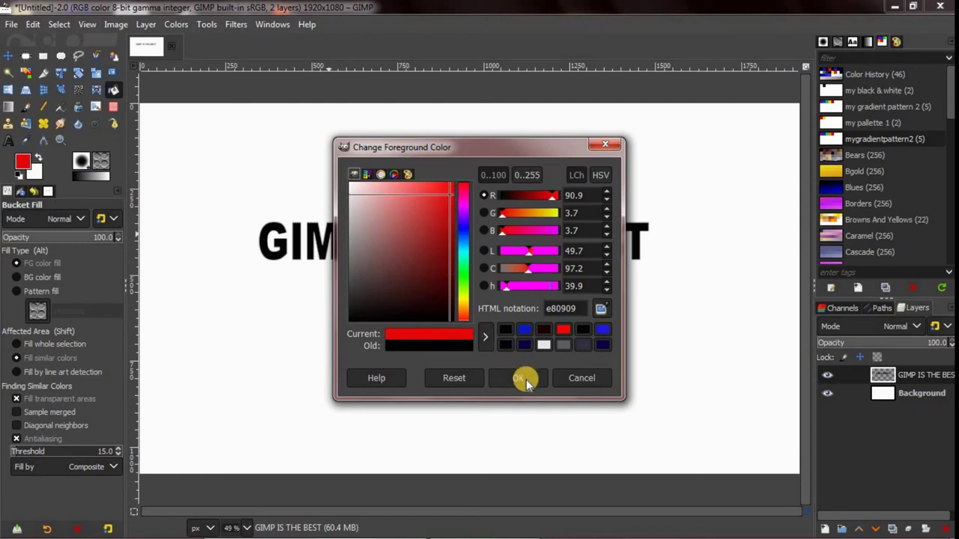
pyautogui.click(526, 380)
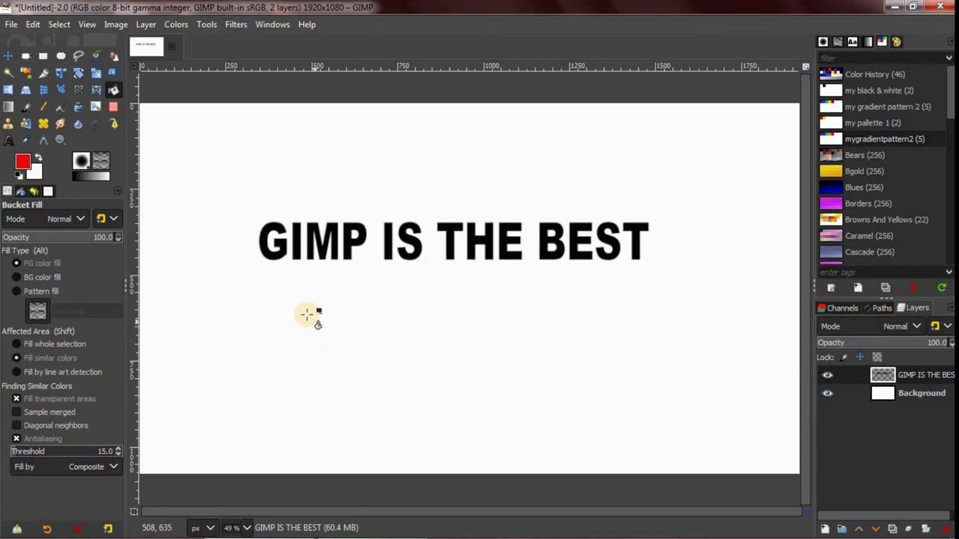
# Bucket-fill P, the S of IS, H, B and the S of BEST red
pyautogui.click(297, 239)
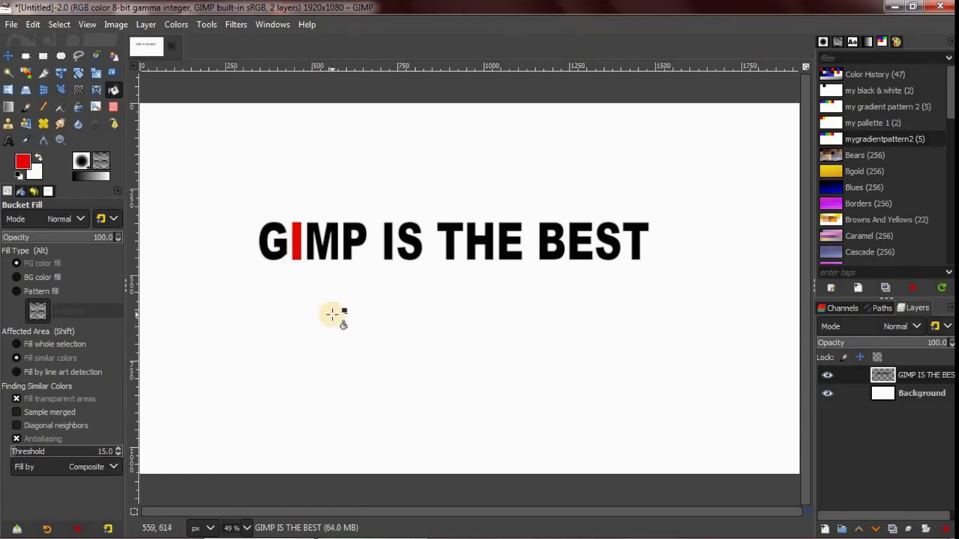
pyautogui.click(350, 241)
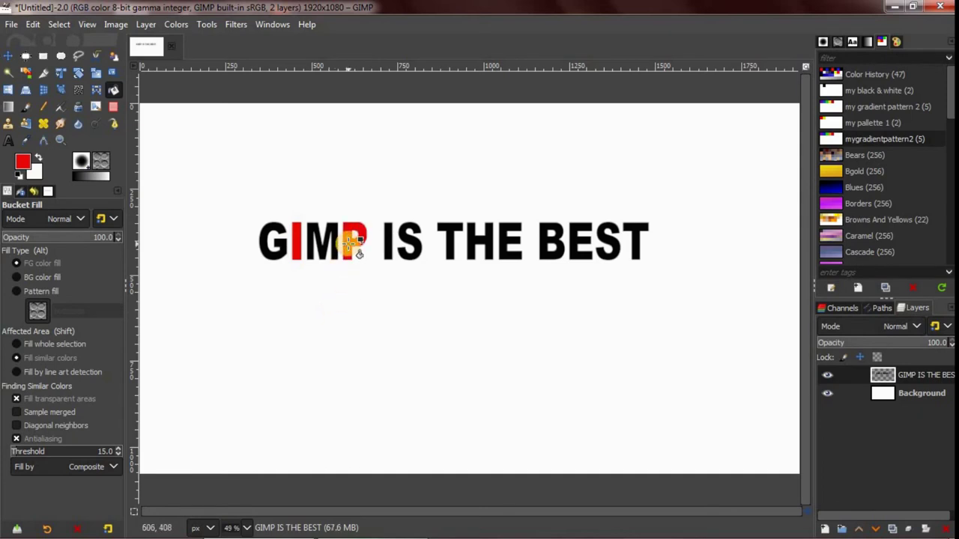
pyautogui.click(417, 251)
pyautogui.click(474, 242)
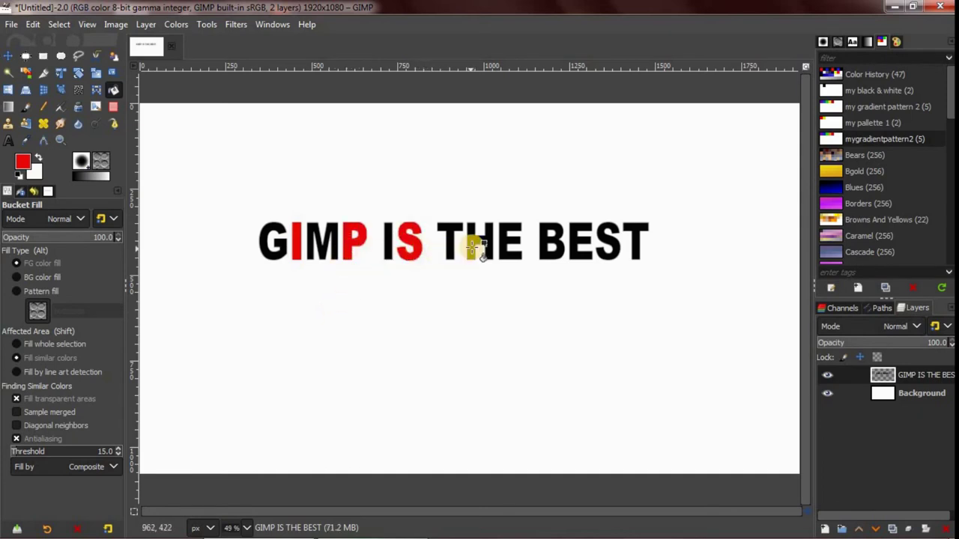
pyautogui.click(546, 252)
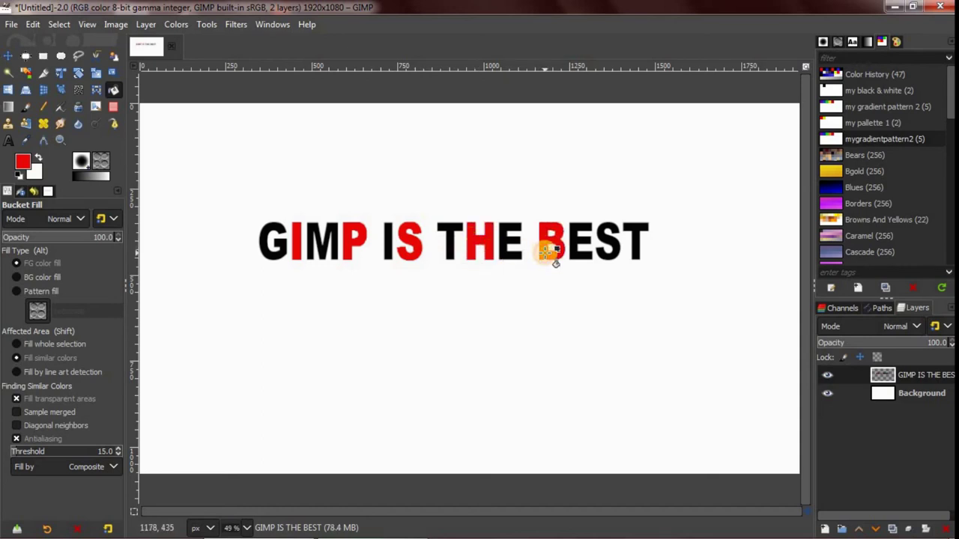
pyautogui.click(607, 250)
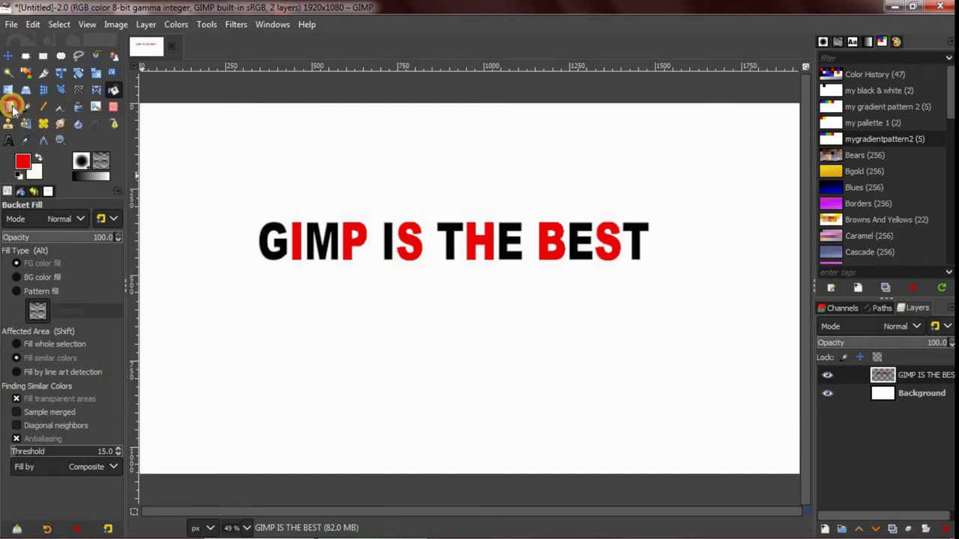
# Select the 'GIMP IS THE BEST' letter shapes using Alpha to Selection on the text layer
pyautogui.click(10, 107)
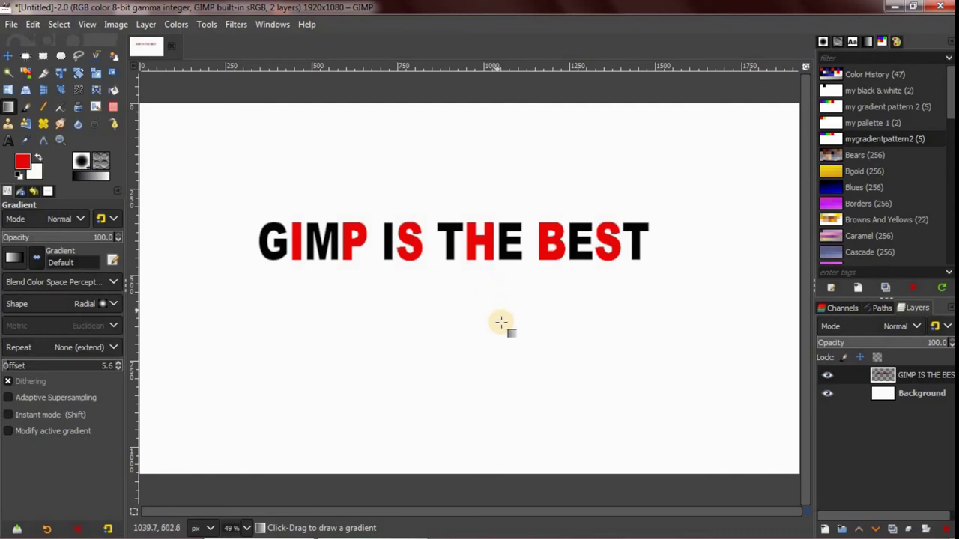
pyautogui.rightClick(917, 377)
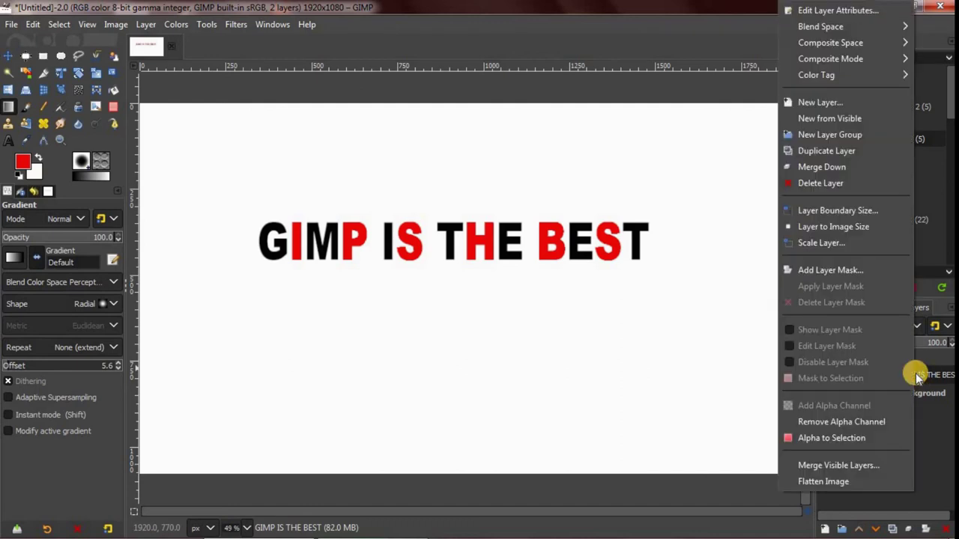
pyautogui.click(863, 438)
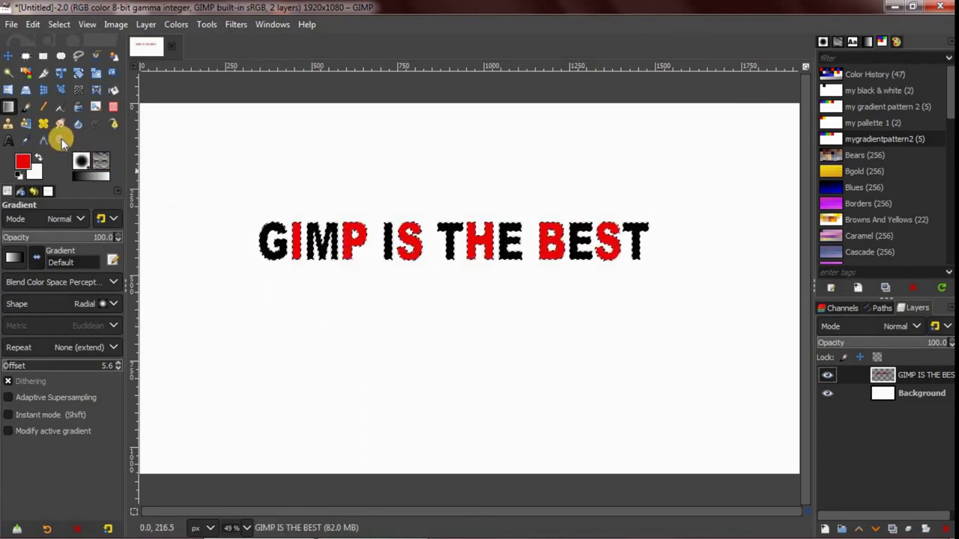
pyautogui.click(61, 140)
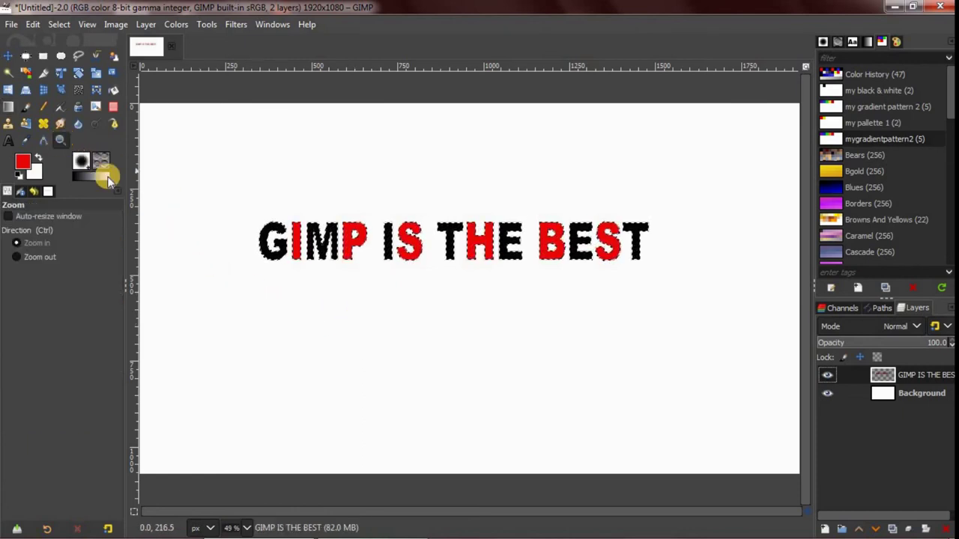
# Zoom in on the text and choose the Full saturation spectrum gradient
pyautogui.click(376, 241)
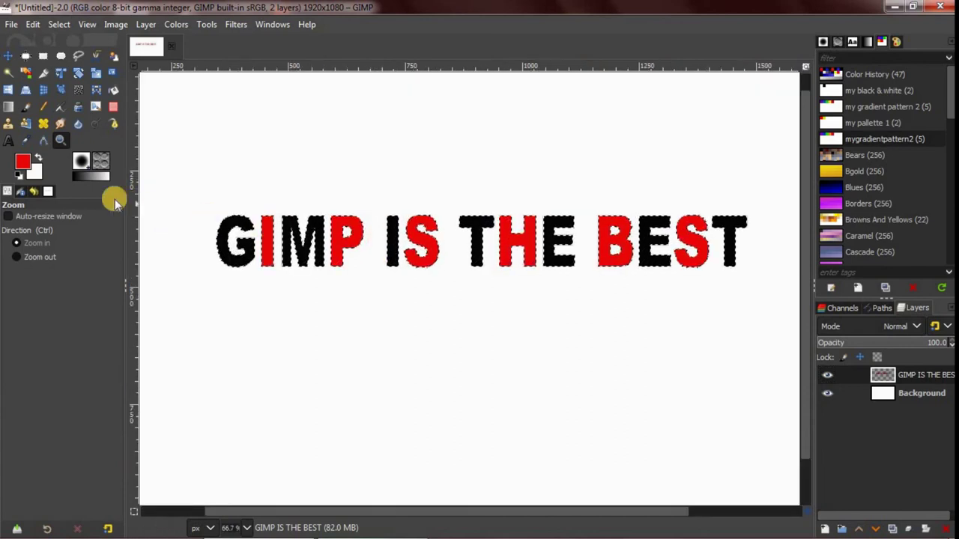
pyautogui.click(9, 111)
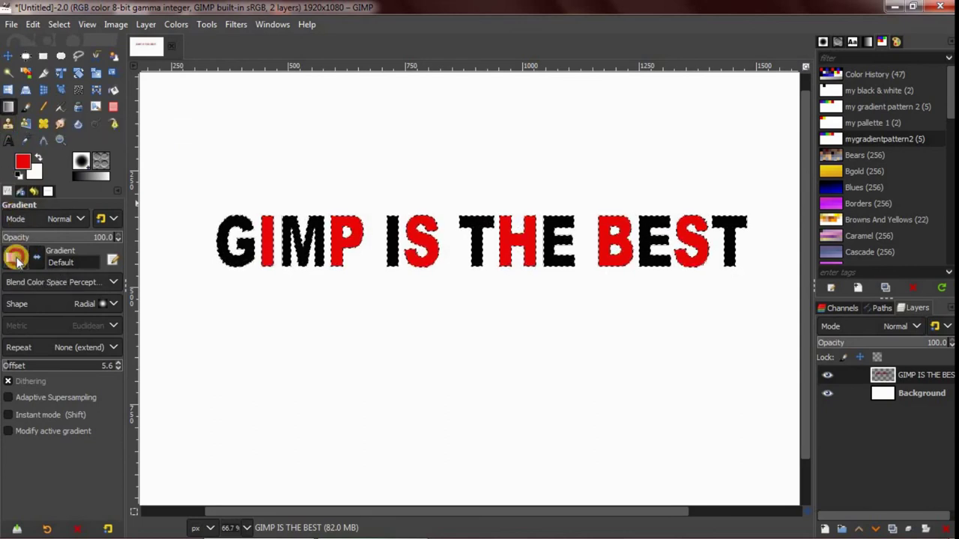
pyautogui.click(13, 258)
pyautogui.scroll(-1, 125, 352)
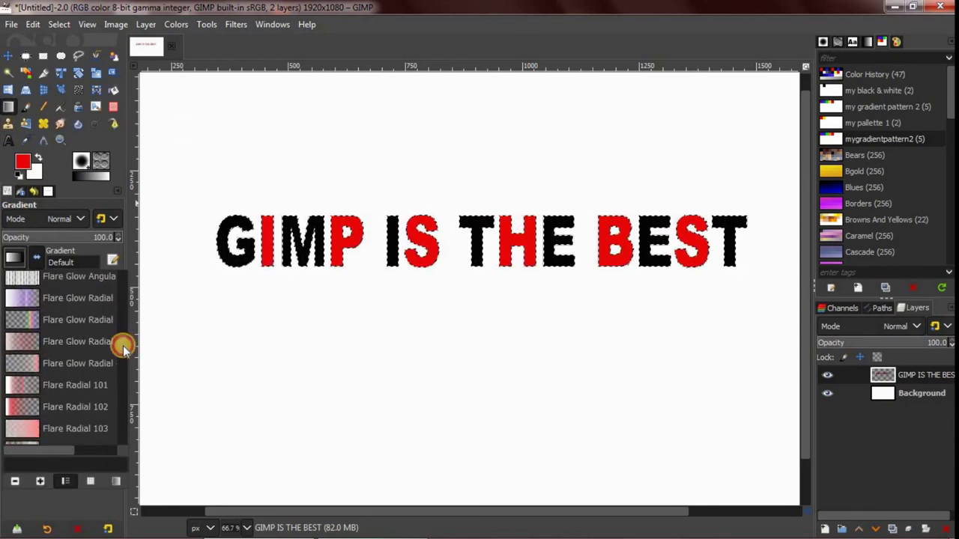
pyautogui.scroll(-3, 123, 356)
pyautogui.scroll(-5, 123, 359)
pyautogui.scroll(-2, 122, 363)
pyautogui.scroll(-1, 122, 366)
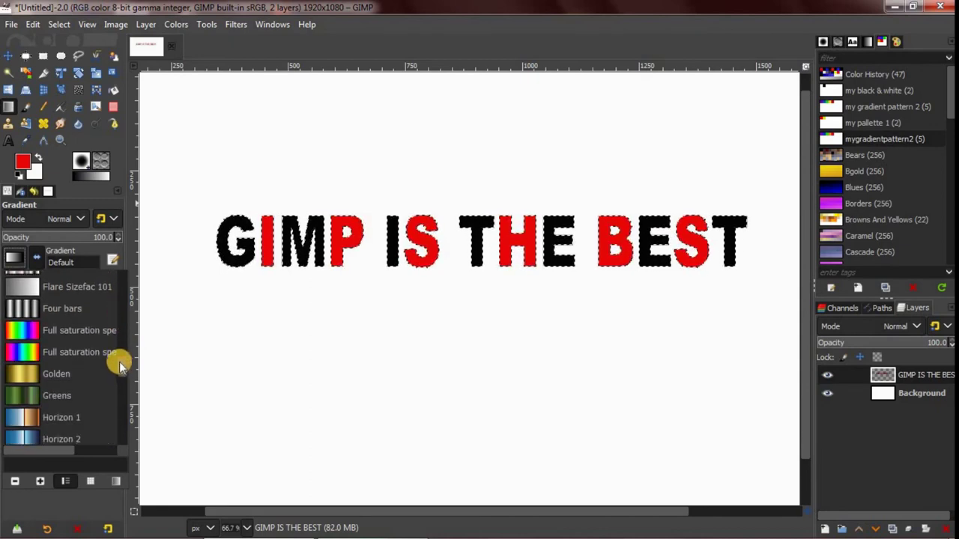
pyautogui.doubleClick(32, 331)
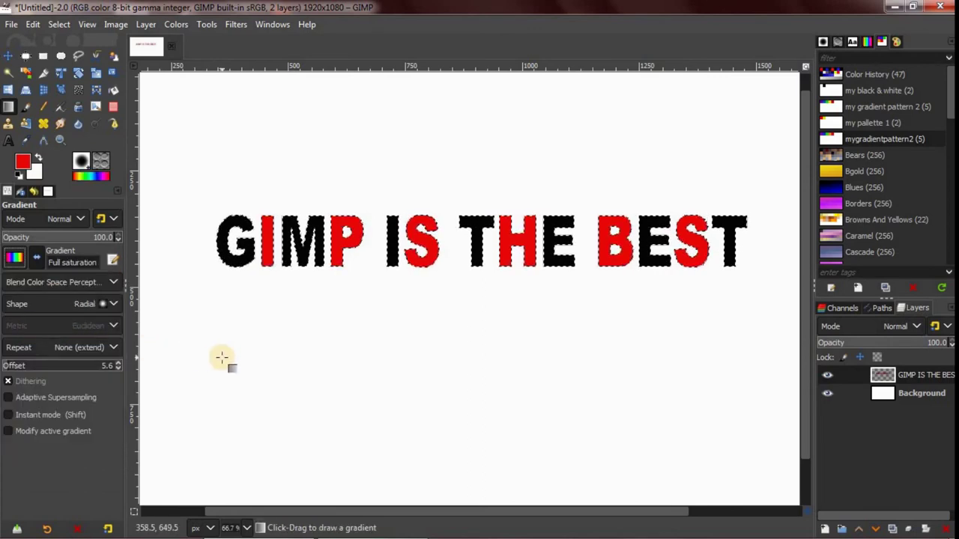
# Apply the rainbow gradient across the selected letters from G to T
pyautogui.moveTo(232, 244); pyautogui.dragTo(241, 241)
pyautogui.click(232, 244)
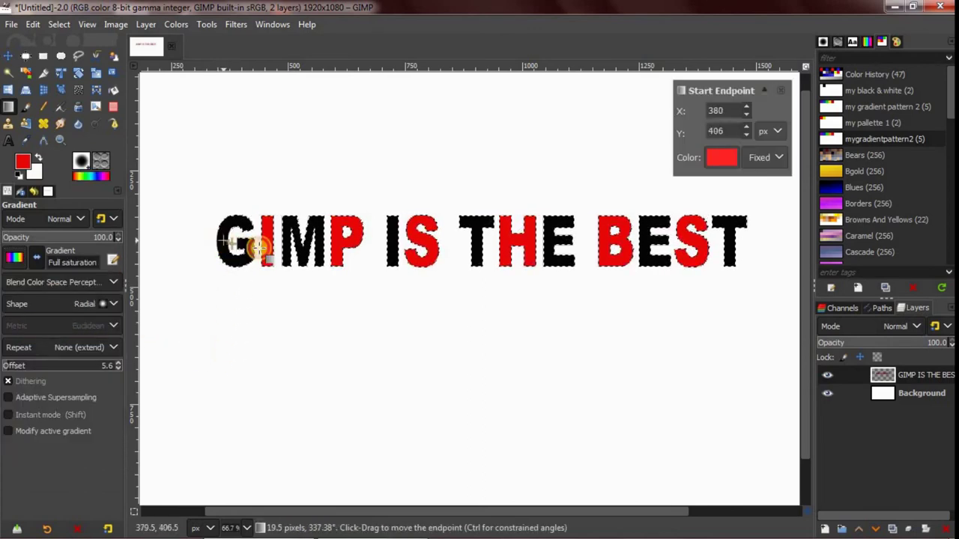
pyautogui.moveTo(258, 248); pyautogui.dragTo(726, 241)
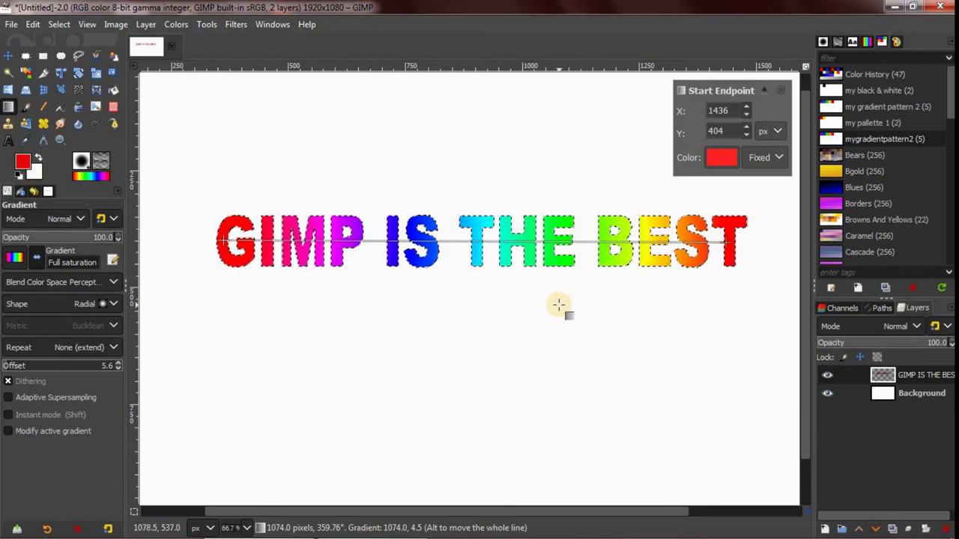
pyautogui.press('Return')
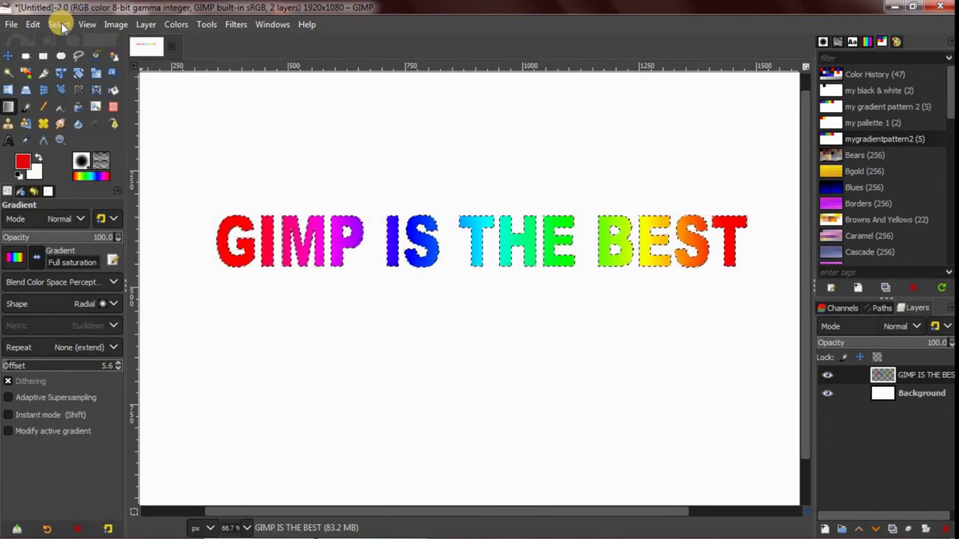
# Clear the letter selection with Select > None
pyautogui.click(59, 24)
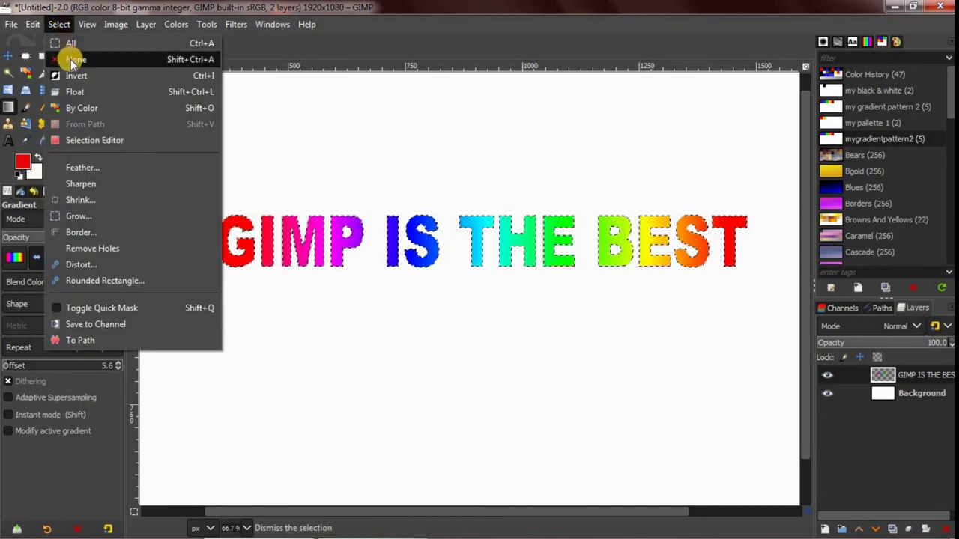
pyautogui.click(125, 60)
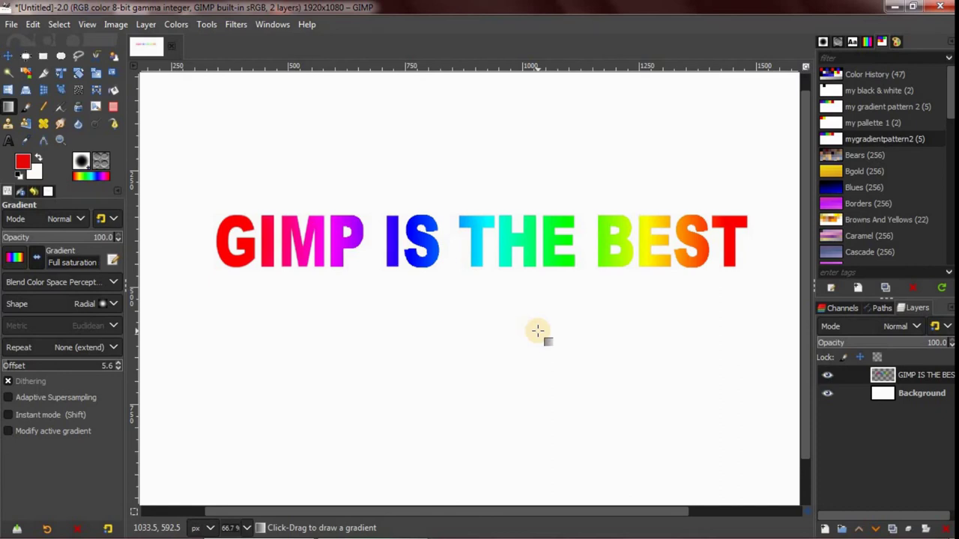
pyautogui.click(12, 258)
# Browse the gradient list and close it, keeping Full saturation spectrum
pyautogui.moveTo(123, 380); pyautogui.dragTo(124, 300)
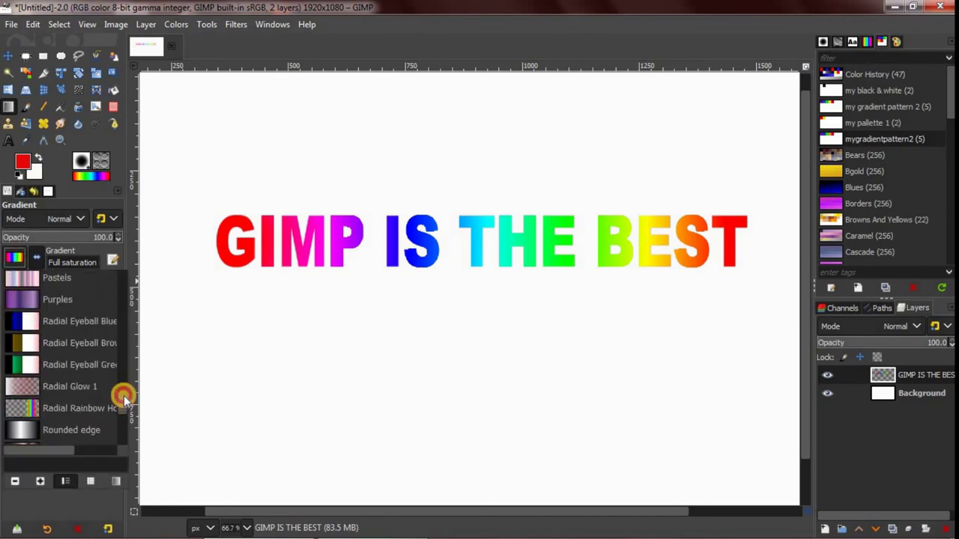
pyautogui.scroll(5, 123, 288)
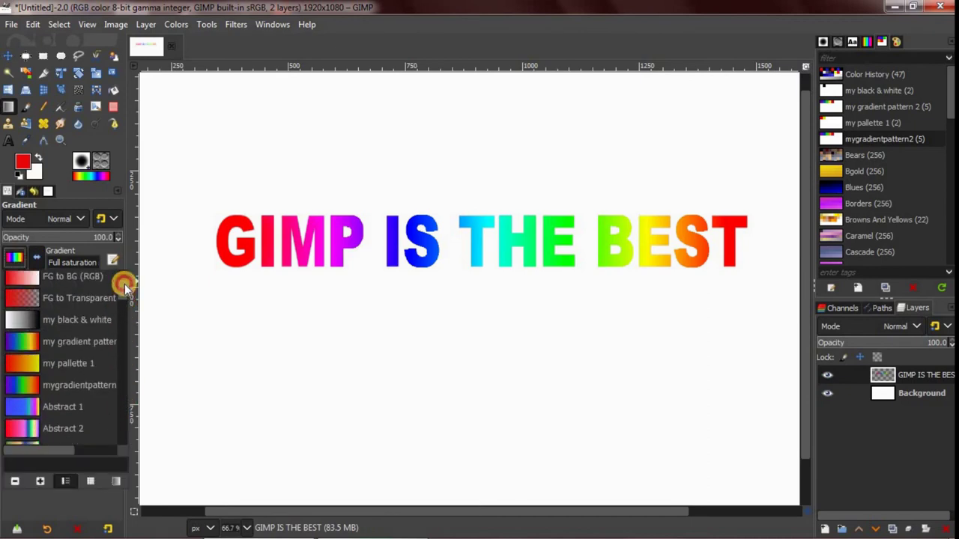
pyautogui.scroll(1, 125, 278)
pyautogui.scroll(1, 125, 278)
pyautogui.scroll(1, 126, 277)
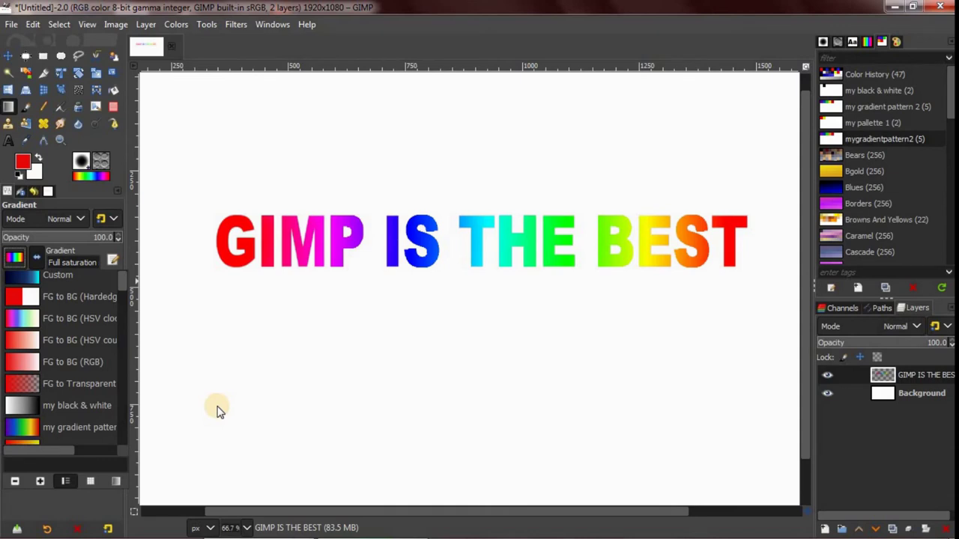
pyautogui.click(12, 257)
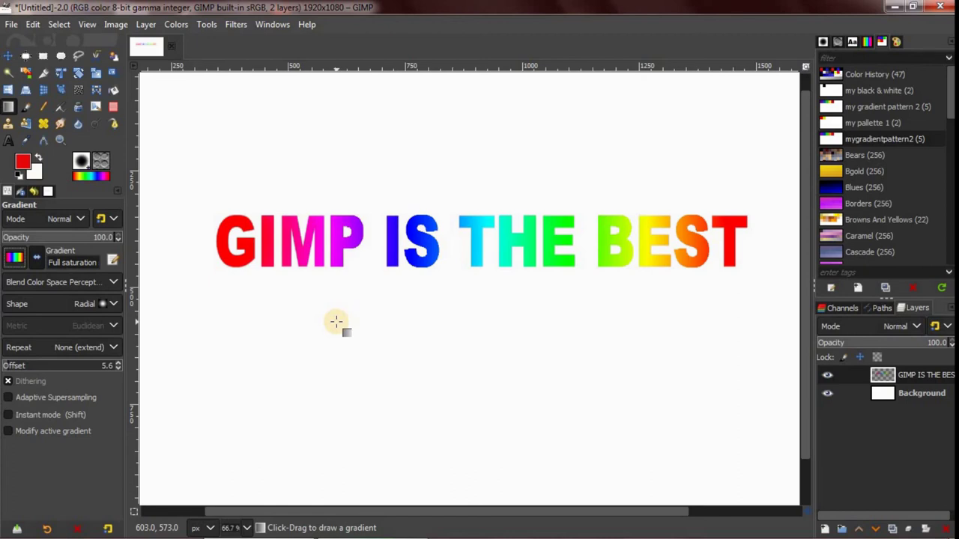
# Nudge the rainbow text slightly left and down, then reselect its letters via Alpha to Selection
pyautogui.click(7, 55)
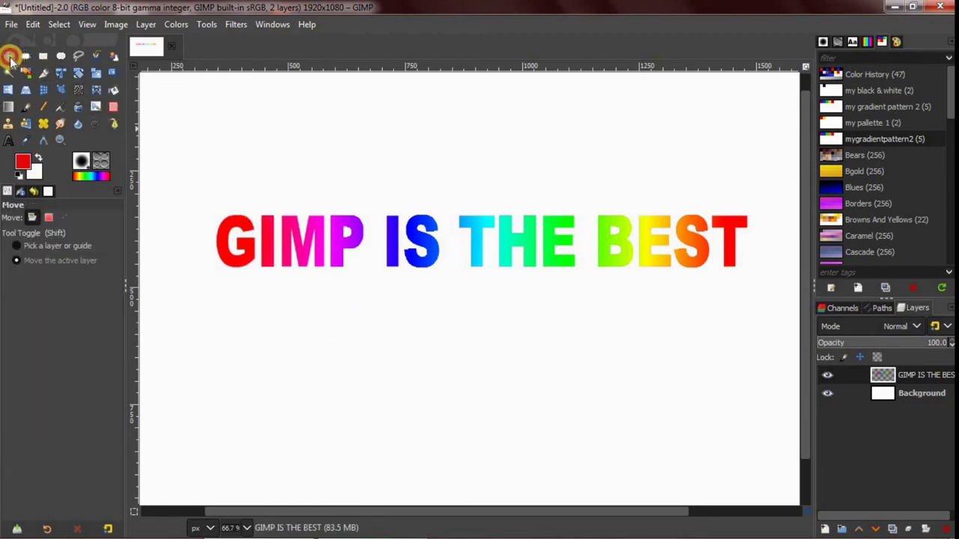
pyautogui.moveTo(459, 290)
pyautogui.mouseDown()
pyautogui.moveTo(424, 307)
pyautogui.moveTo(481, 313)
pyautogui.mouseUp()
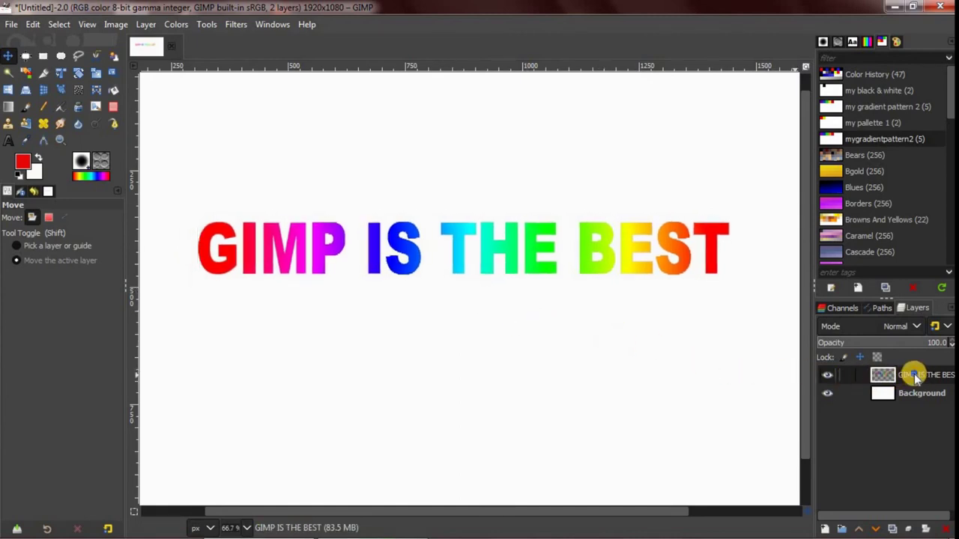
pyautogui.rightClick(915, 376)
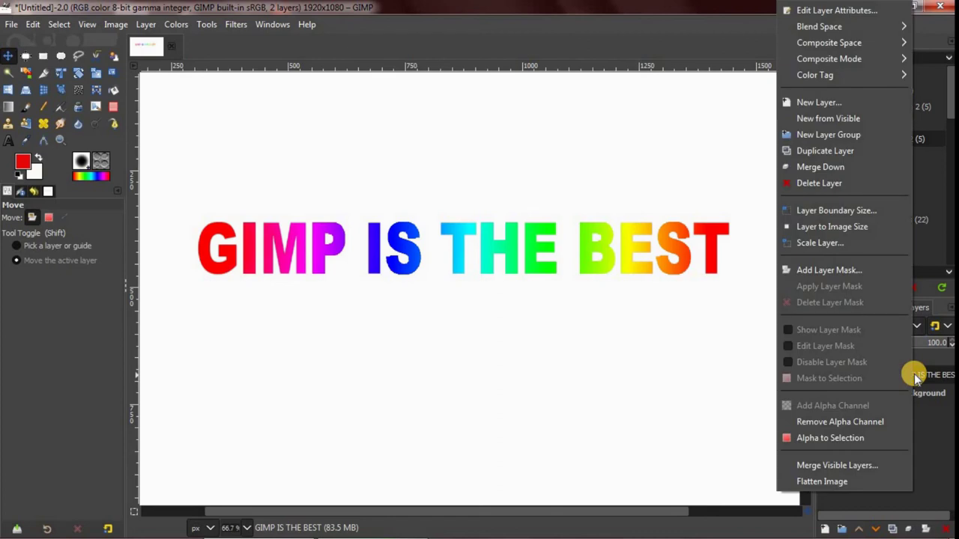
pyautogui.click(883, 438)
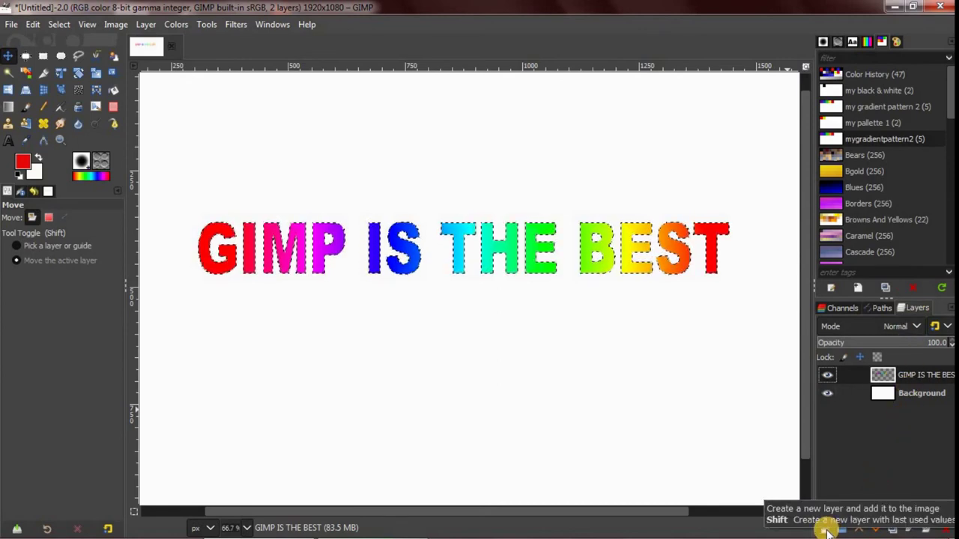
# Add a new transparent layer named STROKE
pyautogui.click(826, 530)
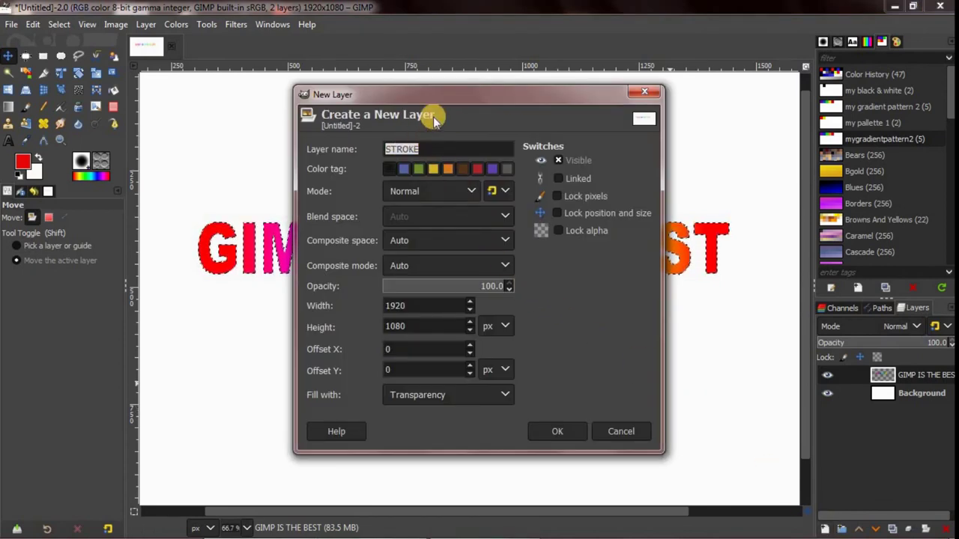
pyautogui.click(447, 95)
pyautogui.moveTo(447, 96); pyautogui.dragTo(495, 99)
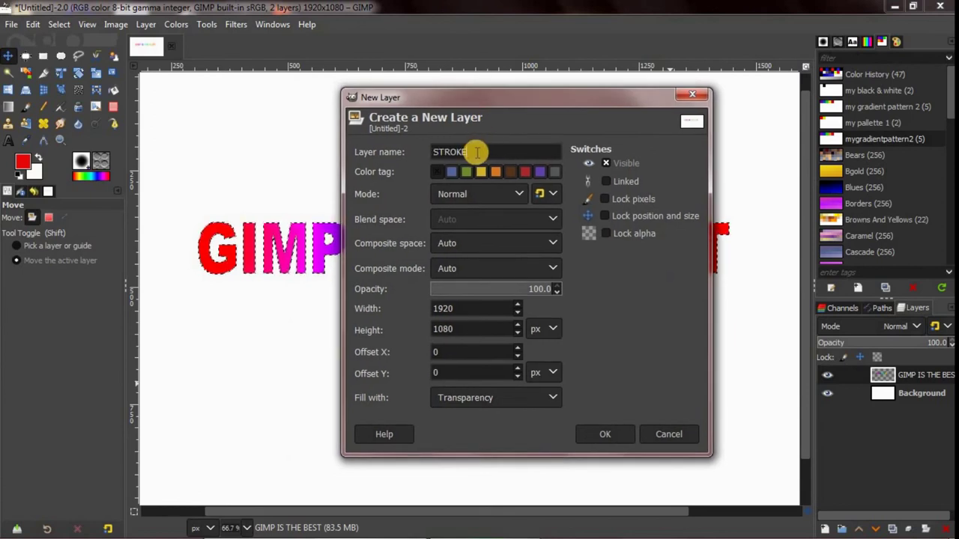
pyautogui.doubleClick(449, 151)
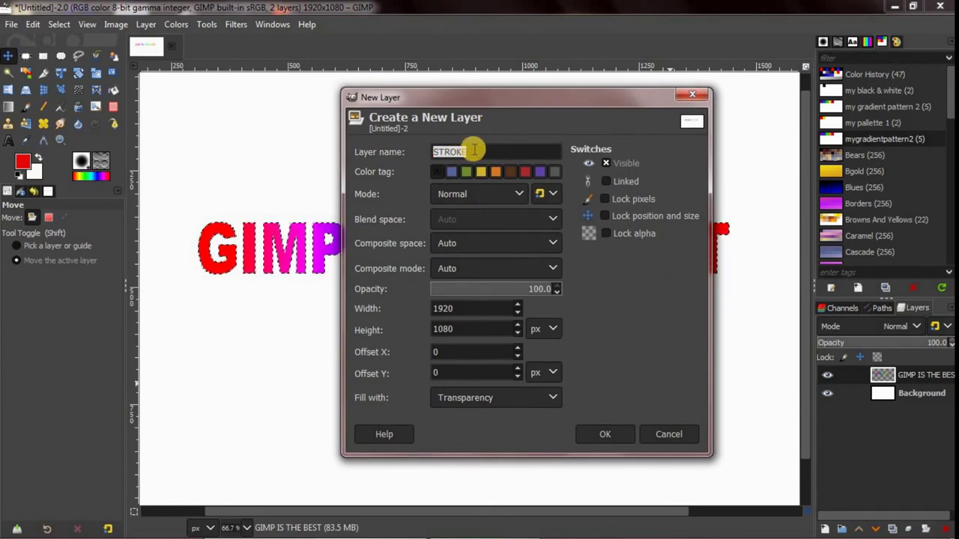
pyautogui.click(474, 150)
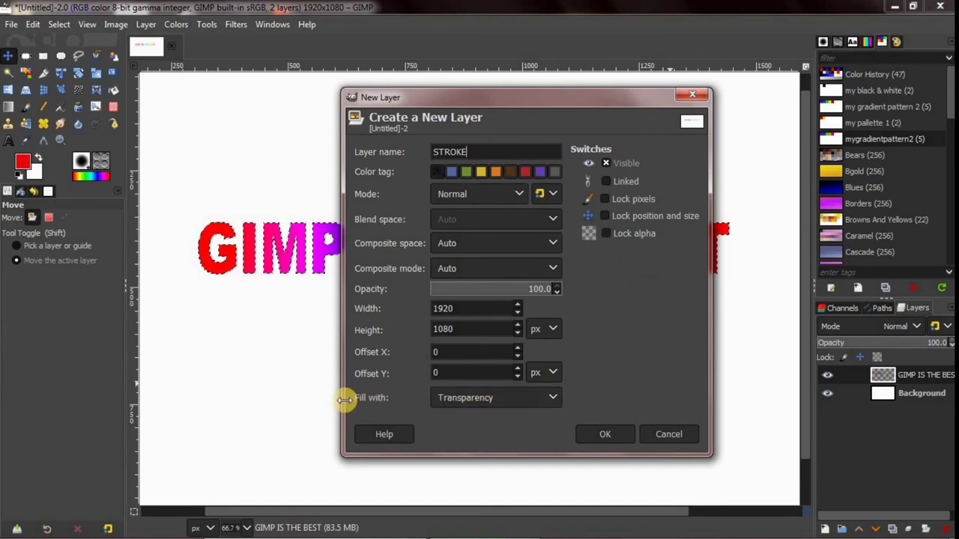
pyautogui.click(552, 400)
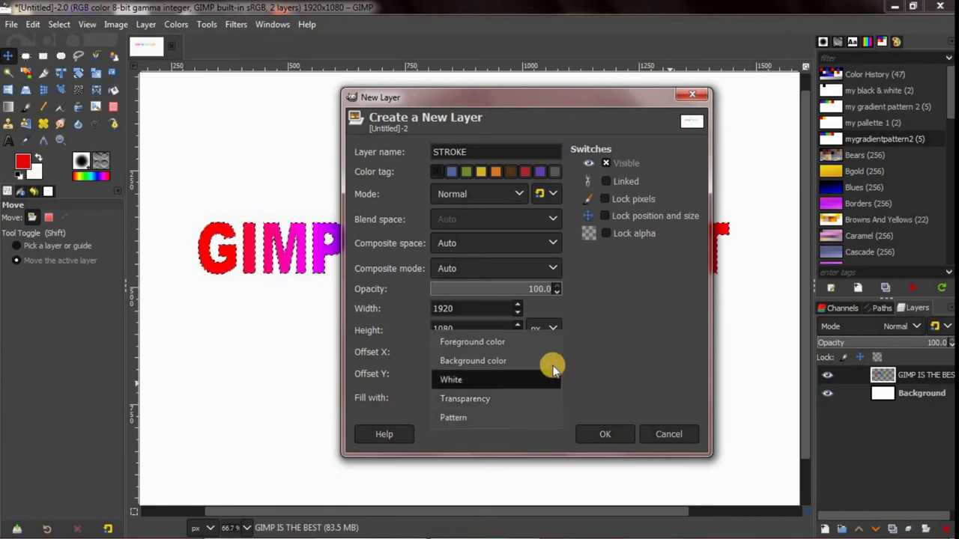
pyautogui.click(515, 401)
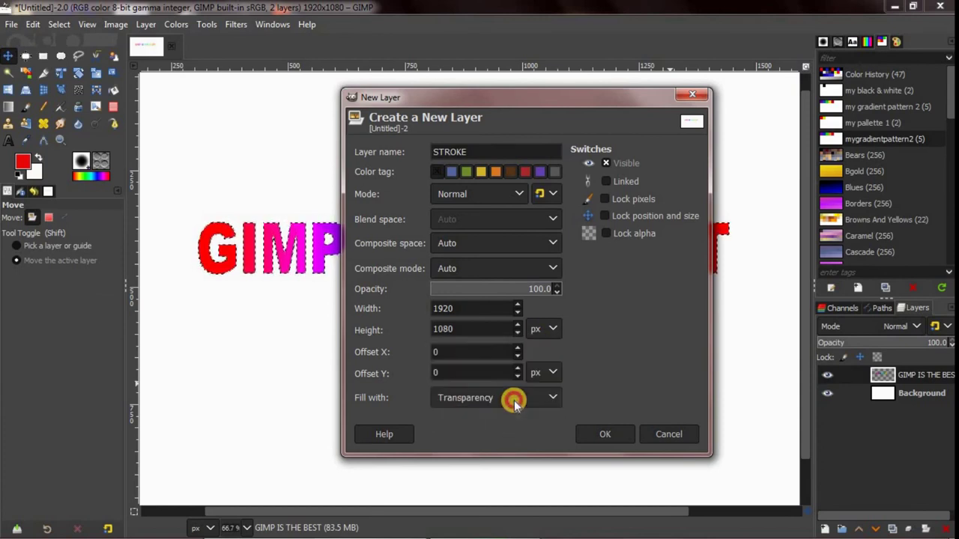
pyautogui.click(605, 435)
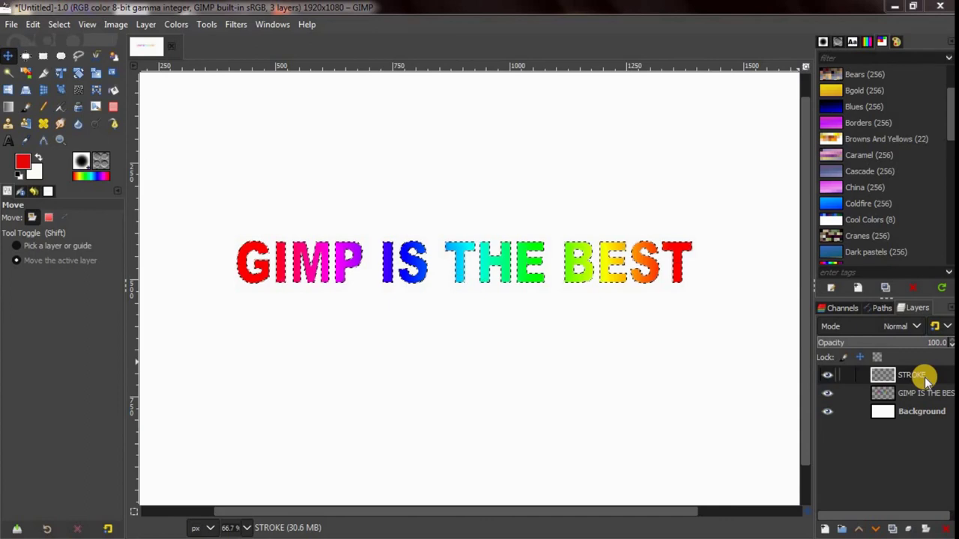
# Lower the STROKE layer beneath the text layer, just above Background
pyautogui.moveTo(920, 378); pyautogui.dragTo(923, 408)
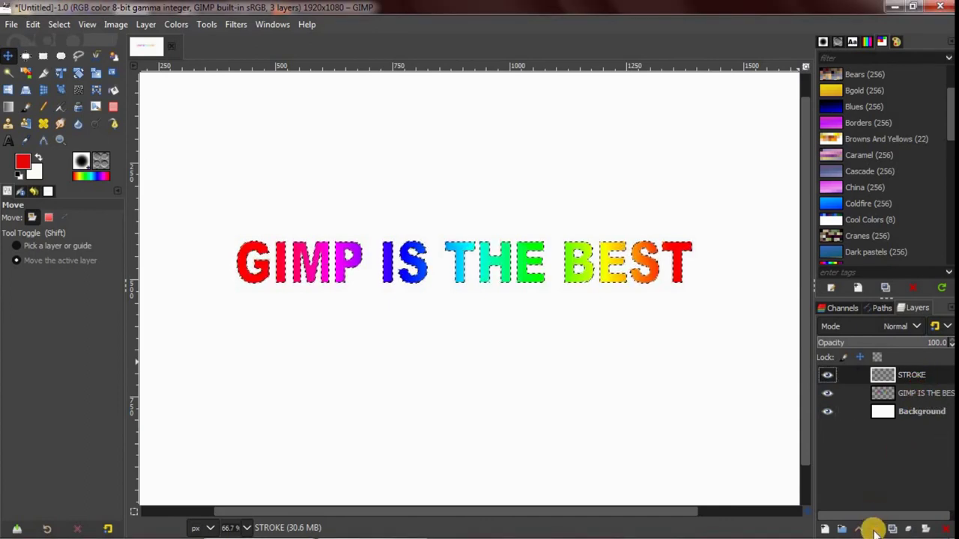
pyautogui.click(875, 528)
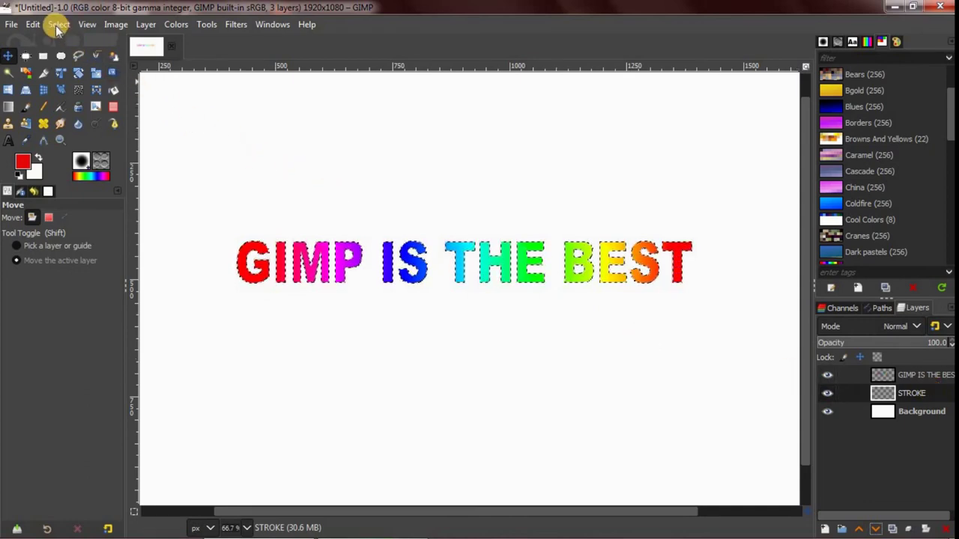
pyautogui.click(58, 24)
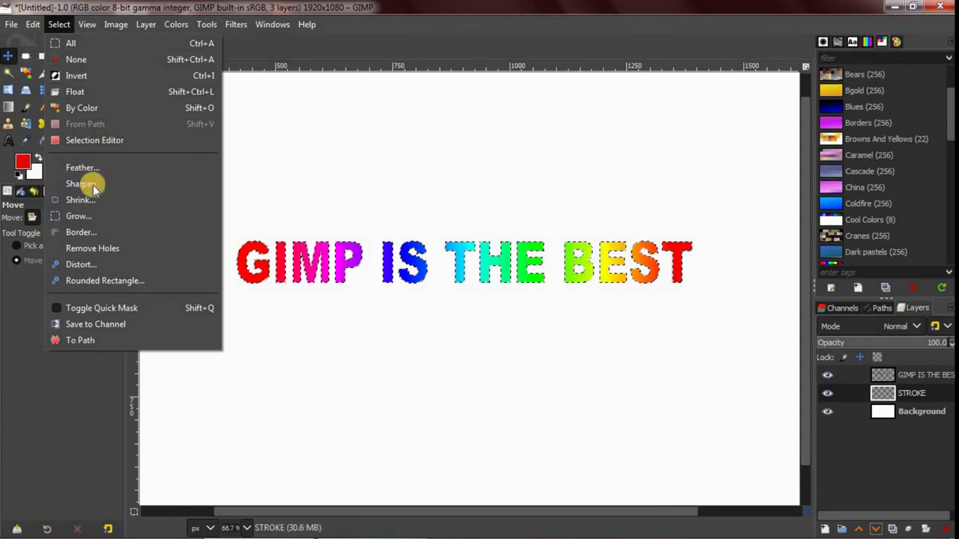
# Grow the letter selection outward by 6 pixels with Select > Grow
pyautogui.click(113, 217)
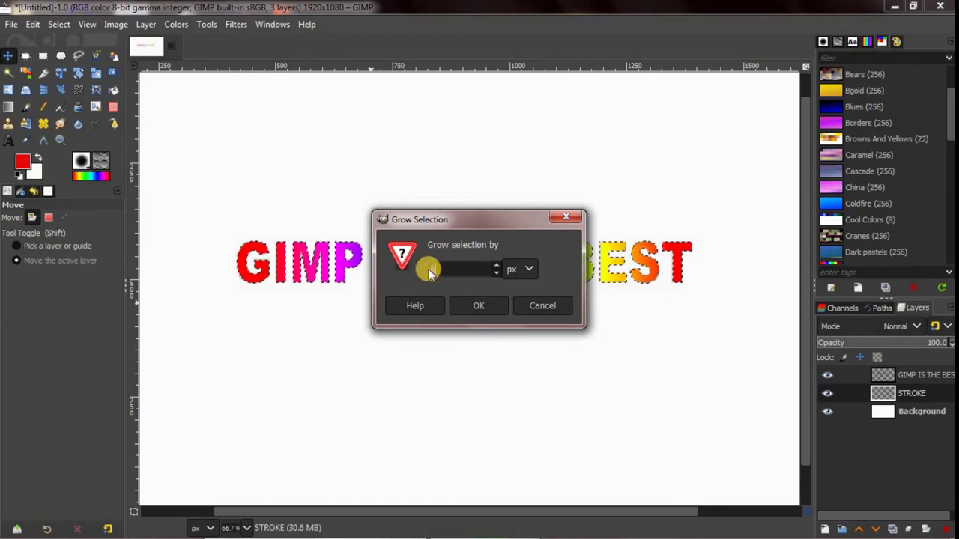
pyautogui.write('6')
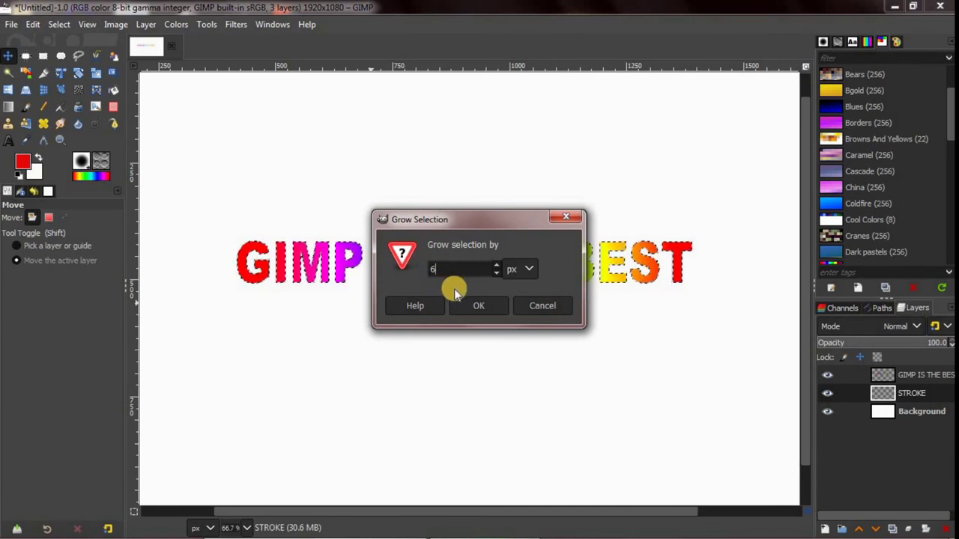
pyautogui.click(525, 272)
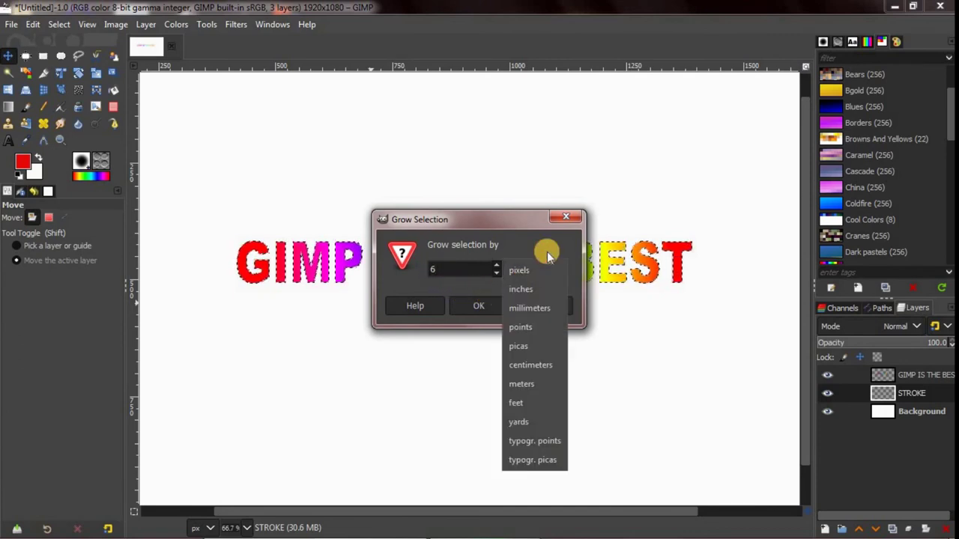
pyautogui.click(549, 246)
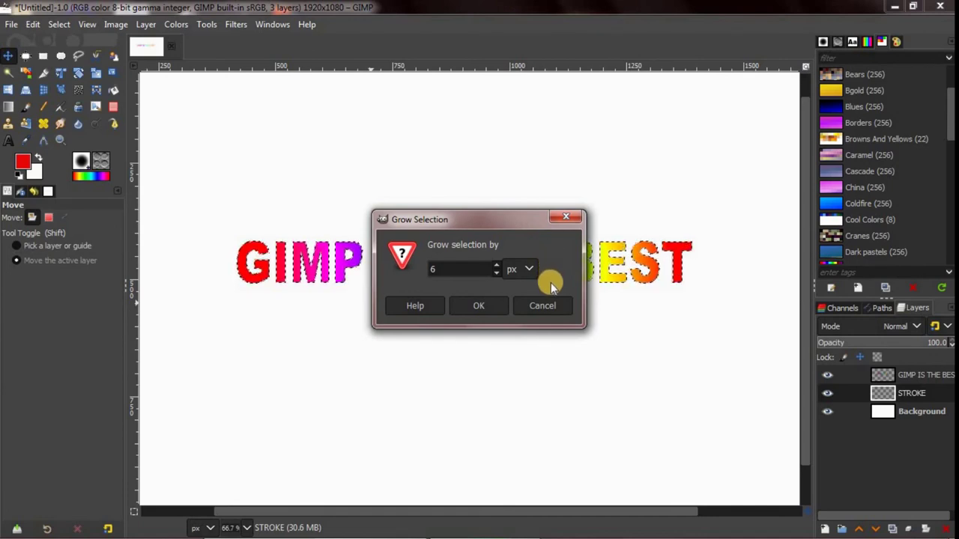
pyautogui.doubleClick(447, 270)
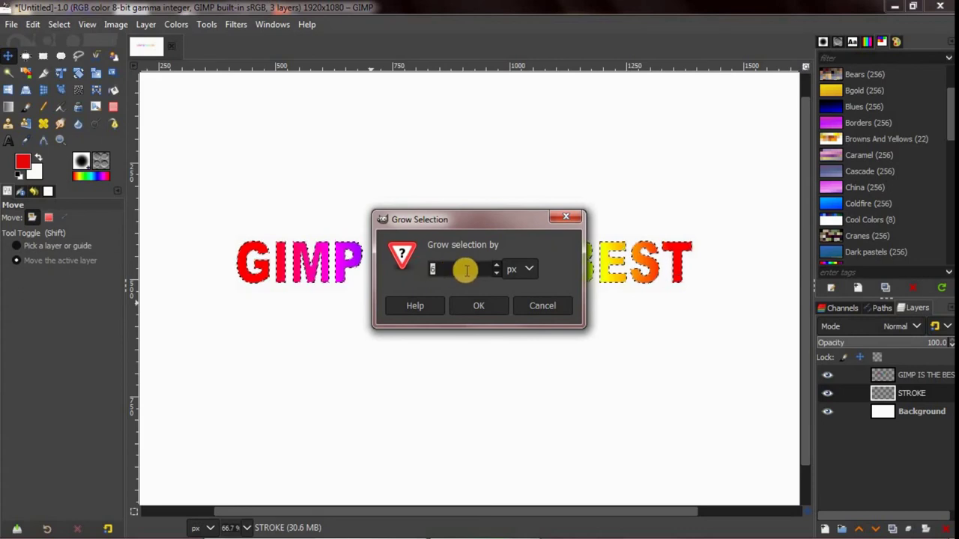
pyautogui.click(498, 268)
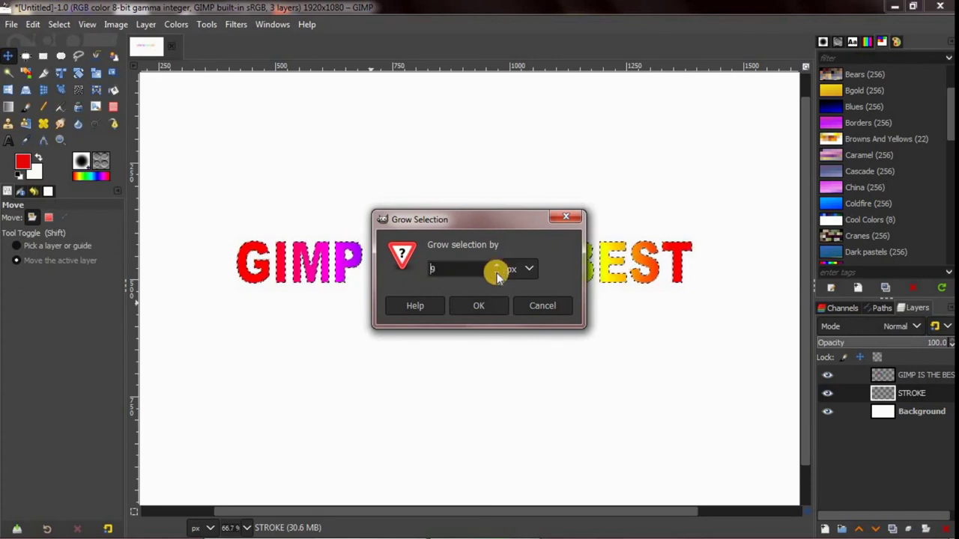
pyautogui.click(498, 268)
pyautogui.click(497, 268)
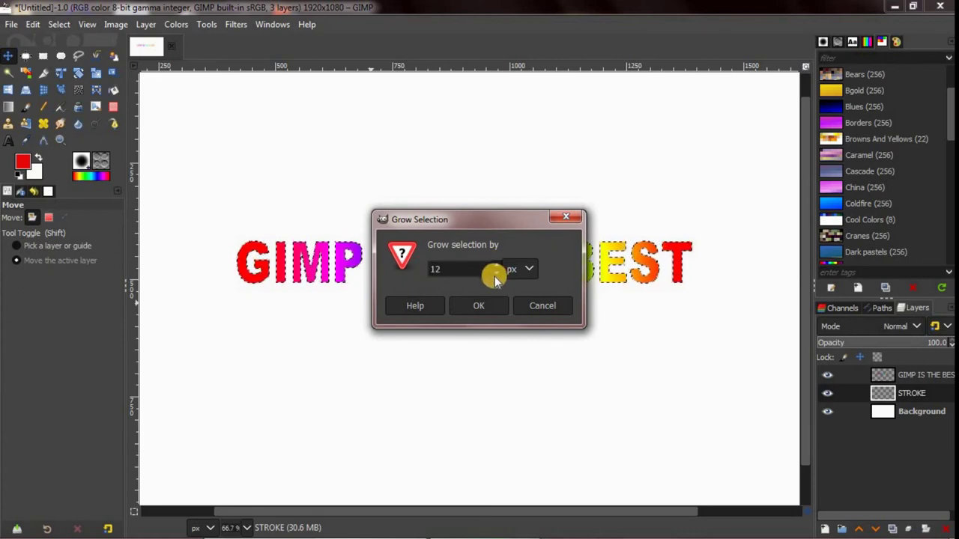
pyautogui.click(496, 272)
pyautogui.click(495, 273)
pyautogui.click(496, 273)
pyautogui.click(495, 273)
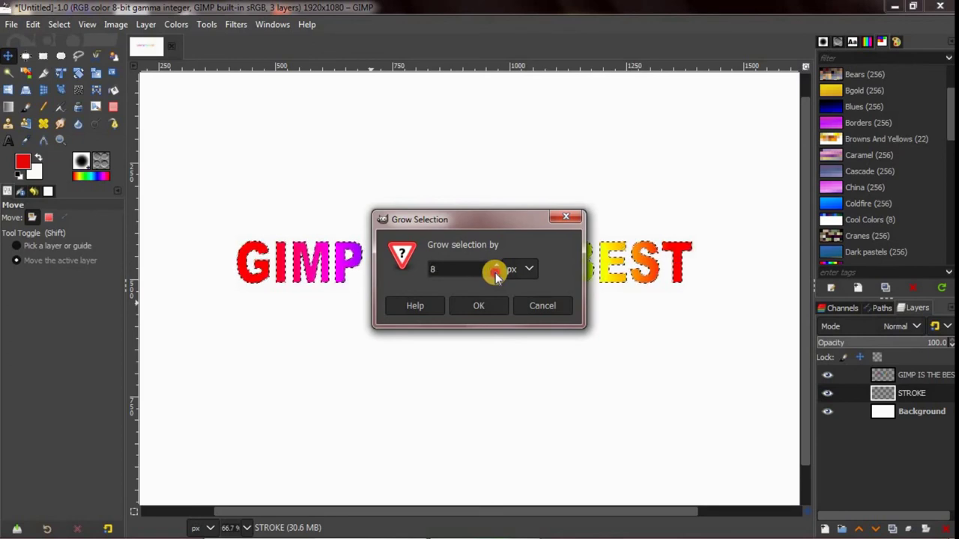
pyautogui.click(495, 273)
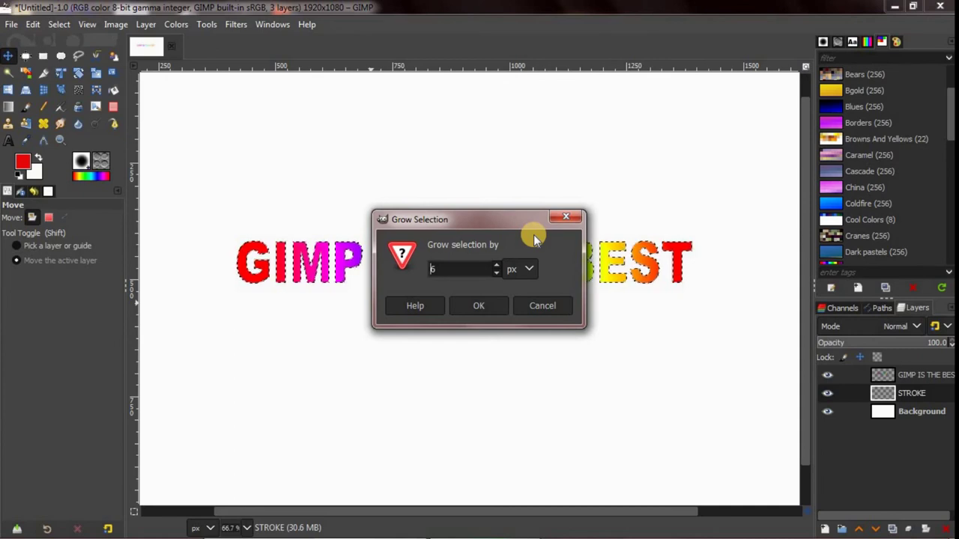
pyautogui.click(483, 307)
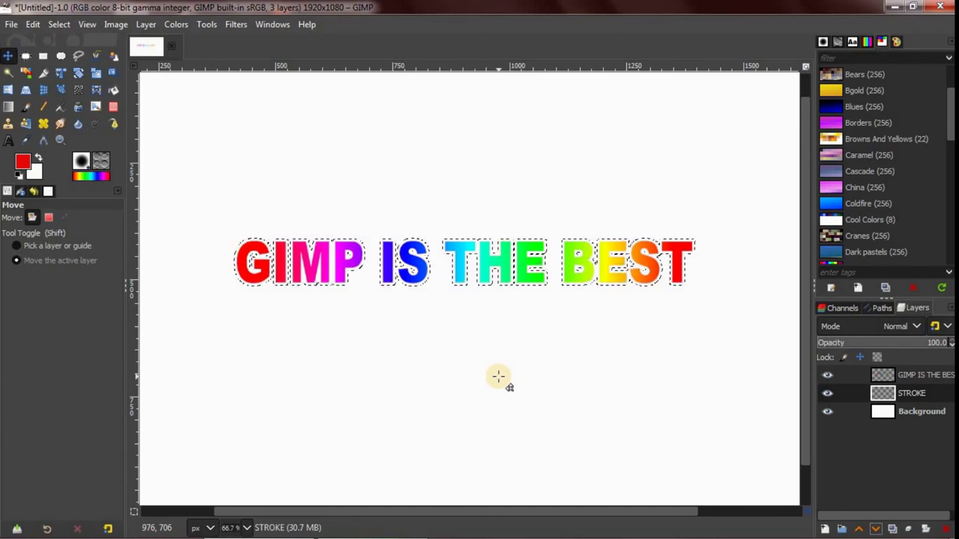
# Zoom to 100% and bucket-fill the grown selection on STROKE with dark red 2d0202
pyautogui.click(60, 140)
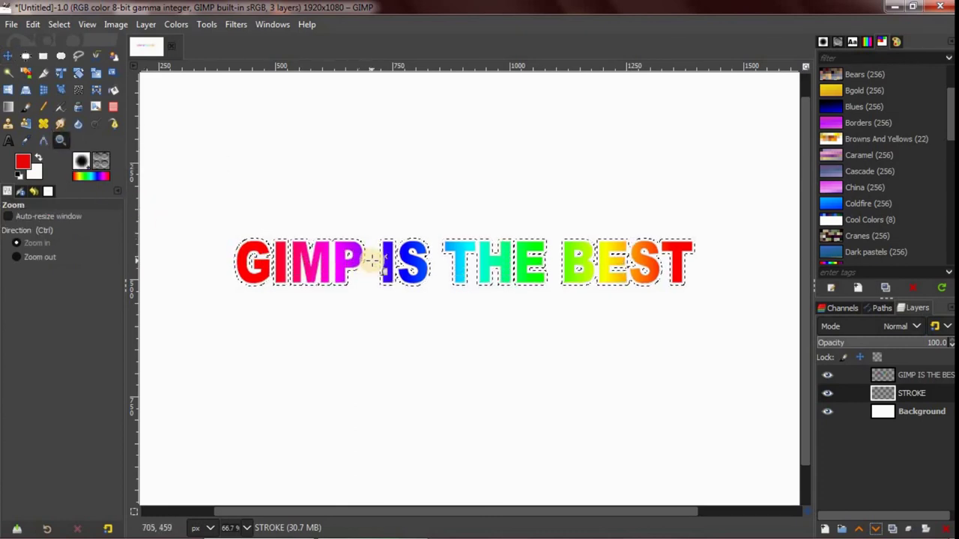
pyautogui.click(372, 260)
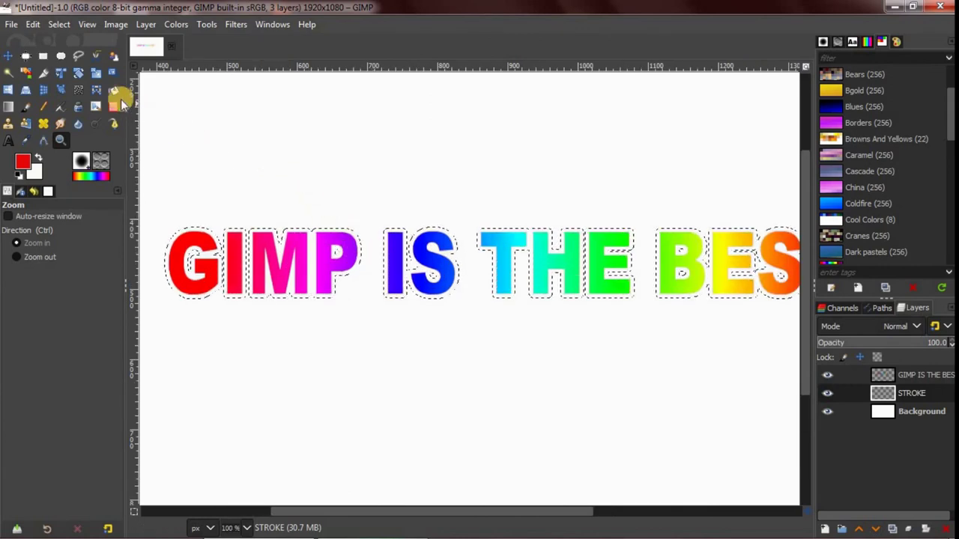
pyautogui.click(113, 90)
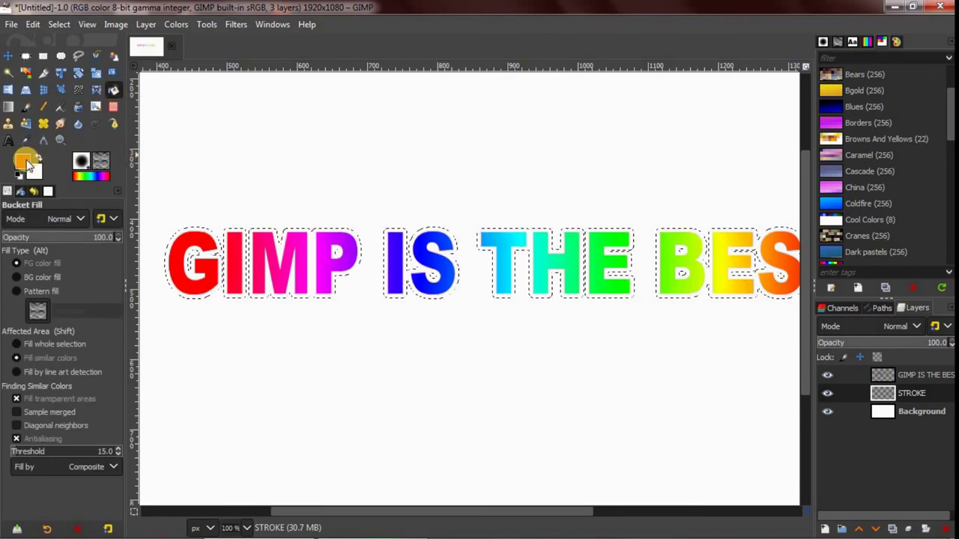
pyautogui.click(24, 162)
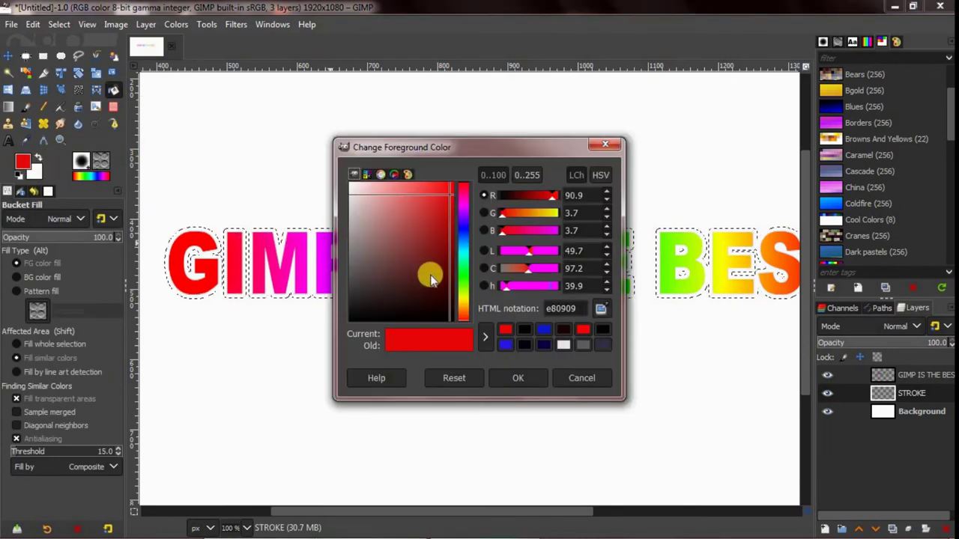
pyautogui.moveTo(431, 278); pyautogui.dragTo(452, 297)
pyautogui.click(516, 378)
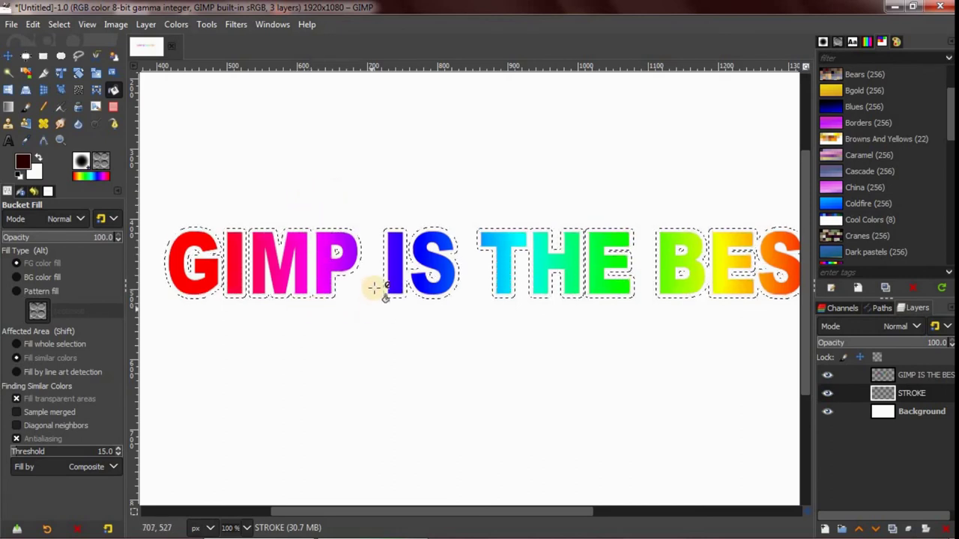
pyautogui.click(309, 262)
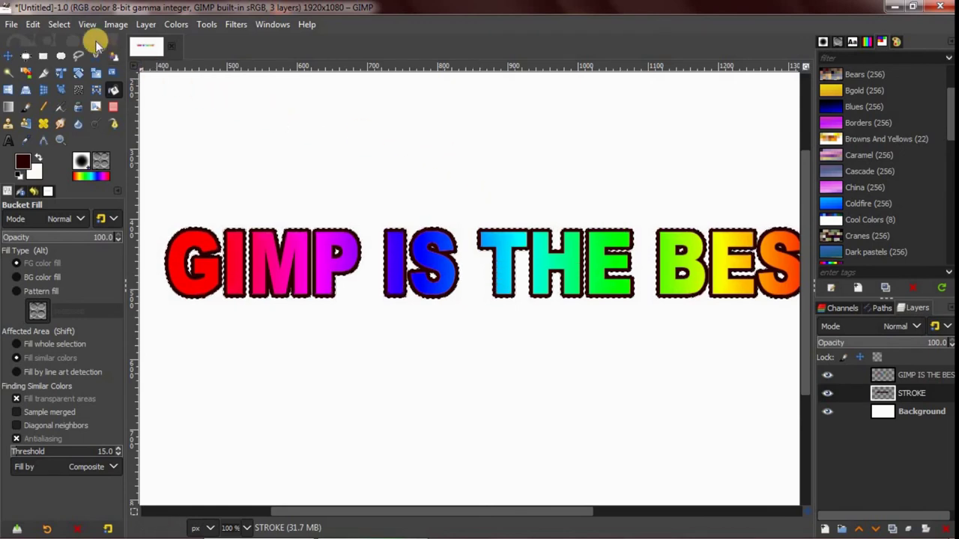
# Deselect everything and fit the whole image in the window
pyautogui.click(59, 24)
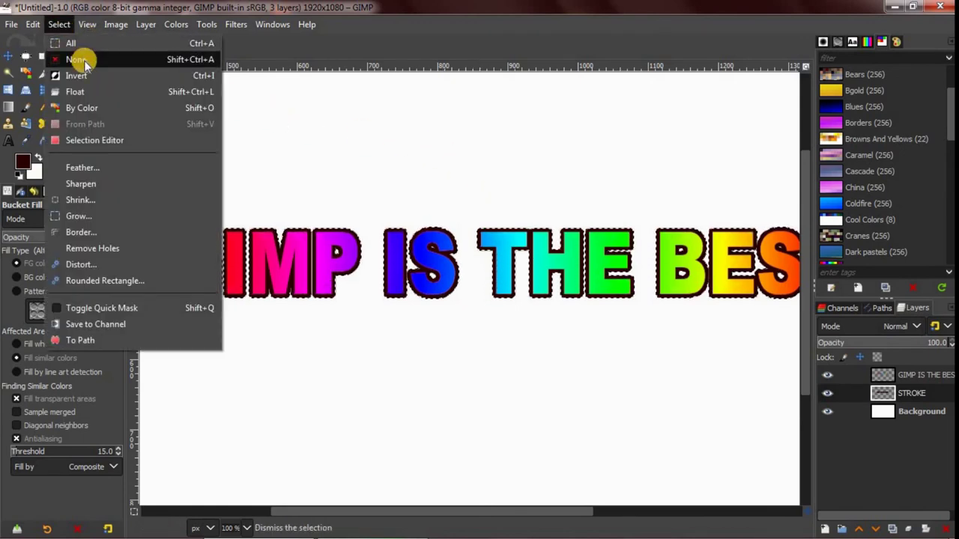
pyautogui.click(71, 59)
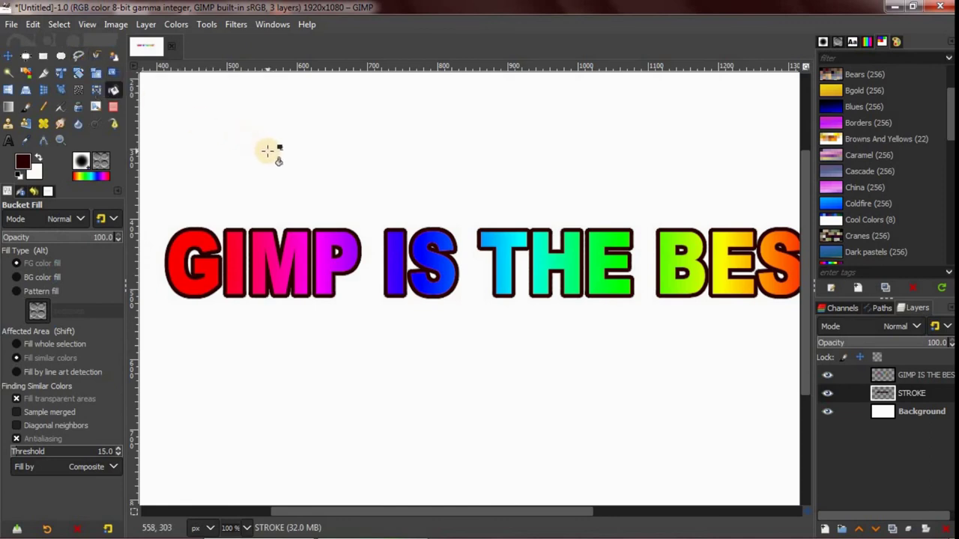
pyautogui.click(87, 25)
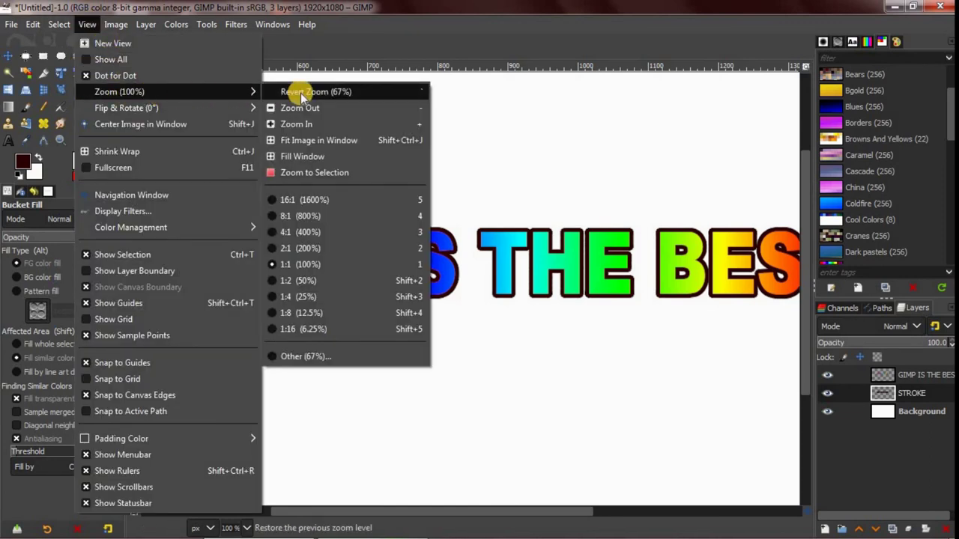
pyautogui.moveTo(120, 91)
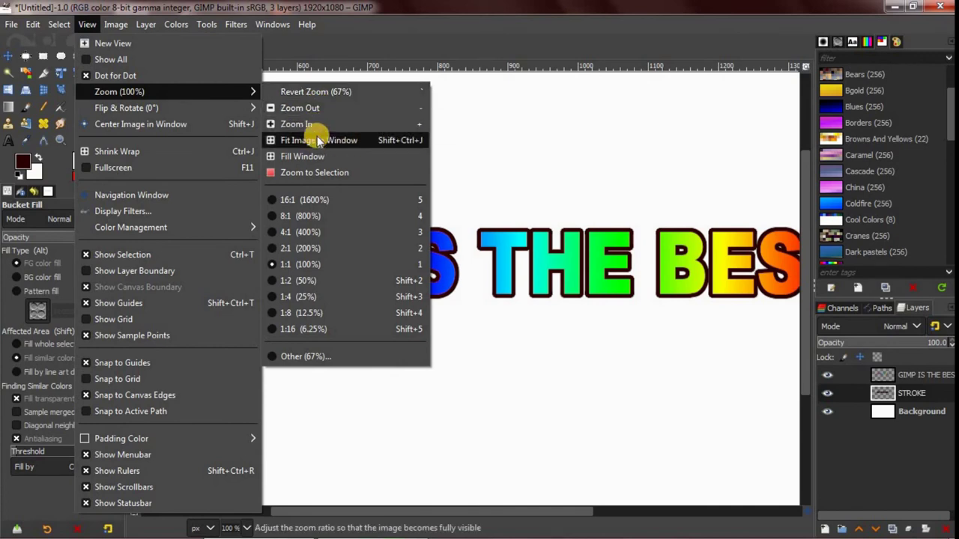
pyautogui.click(352, 141)
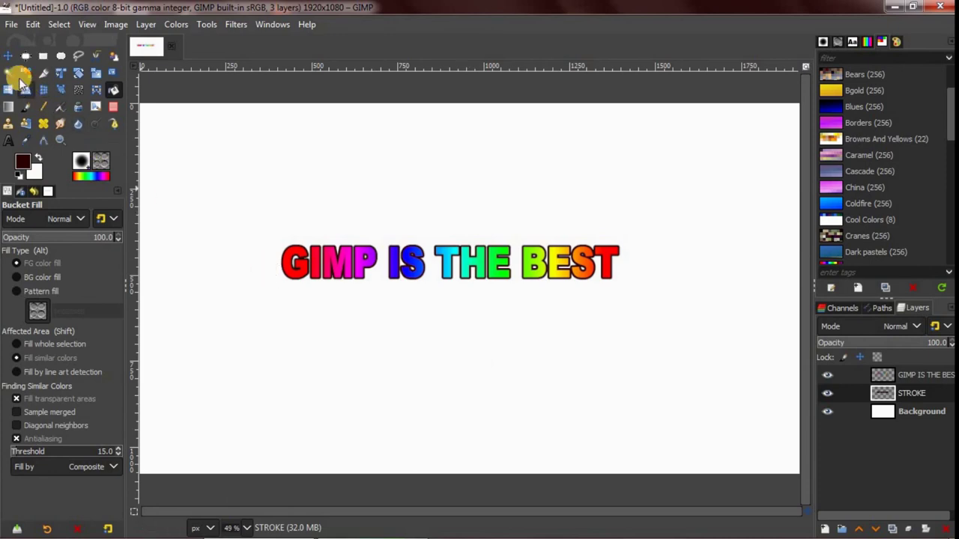
pyautogui.click(9, 56)
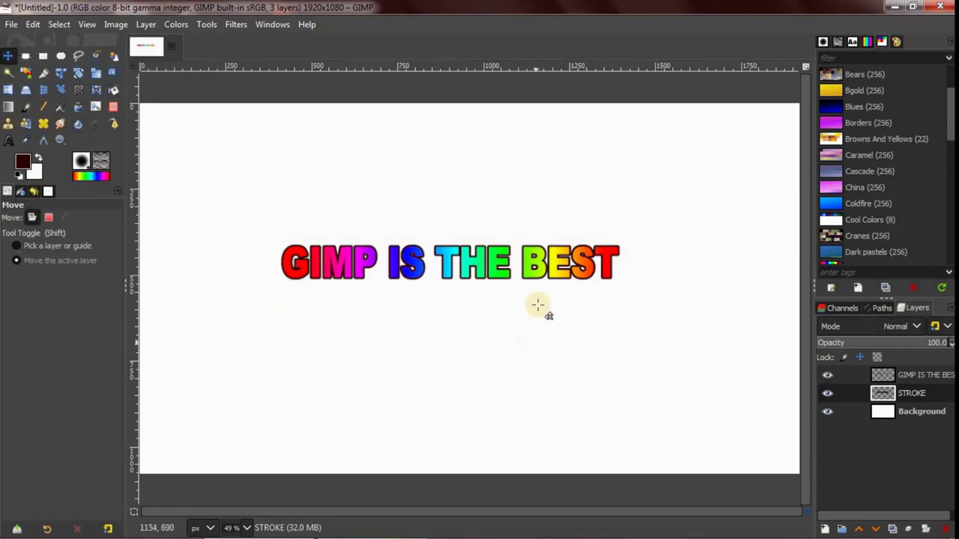
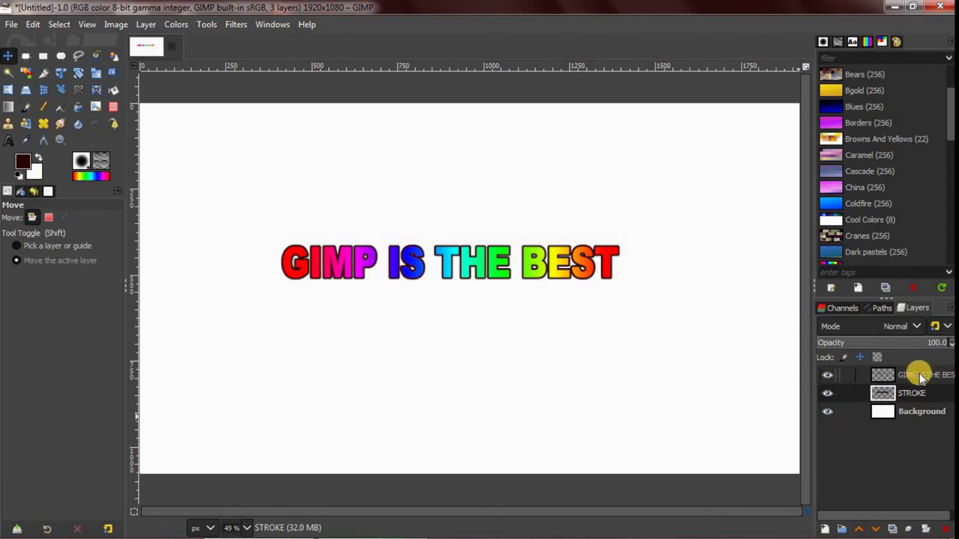
# Hide and re-show the rainbow text and dark outline layers to compare them
pyautogui.click(828, 376)
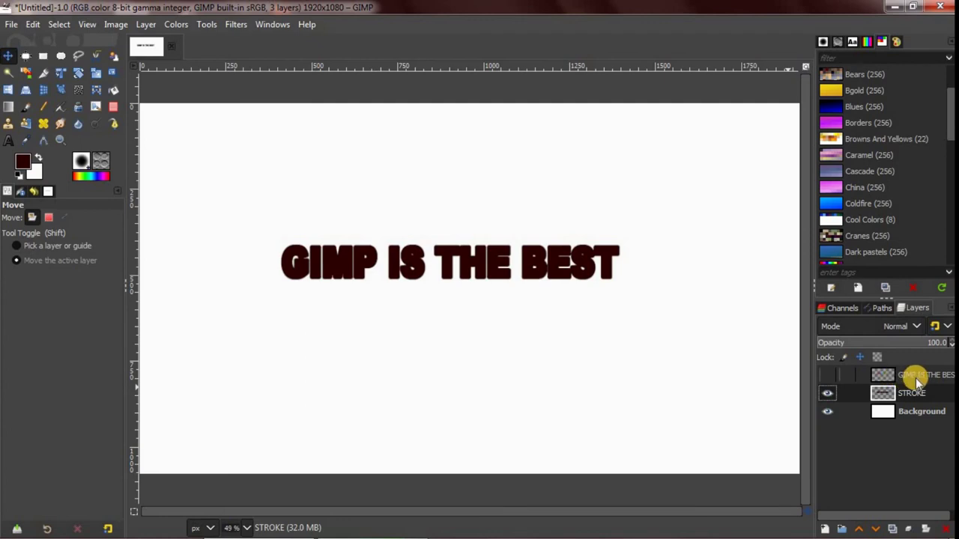
pyautogui.click(826, 375)
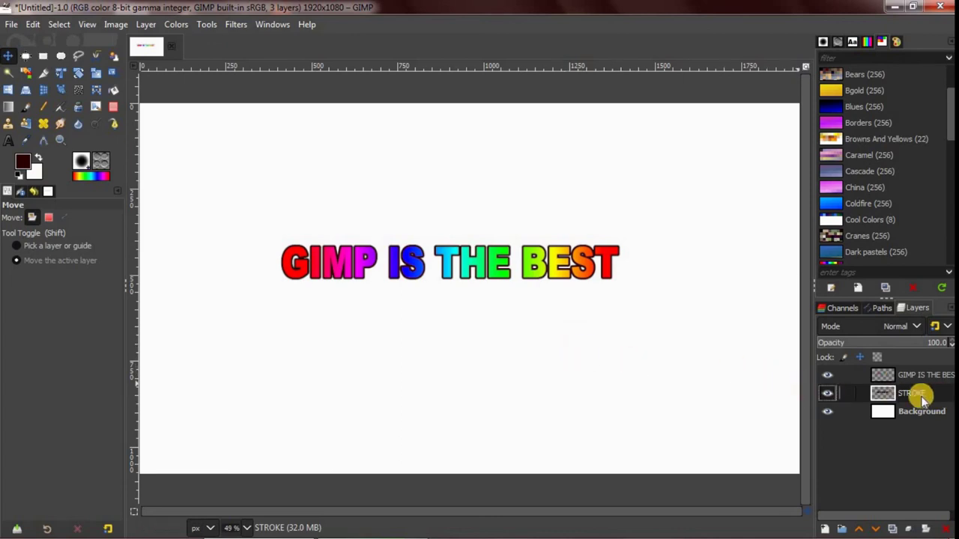
pyautogui.click(827, 393)
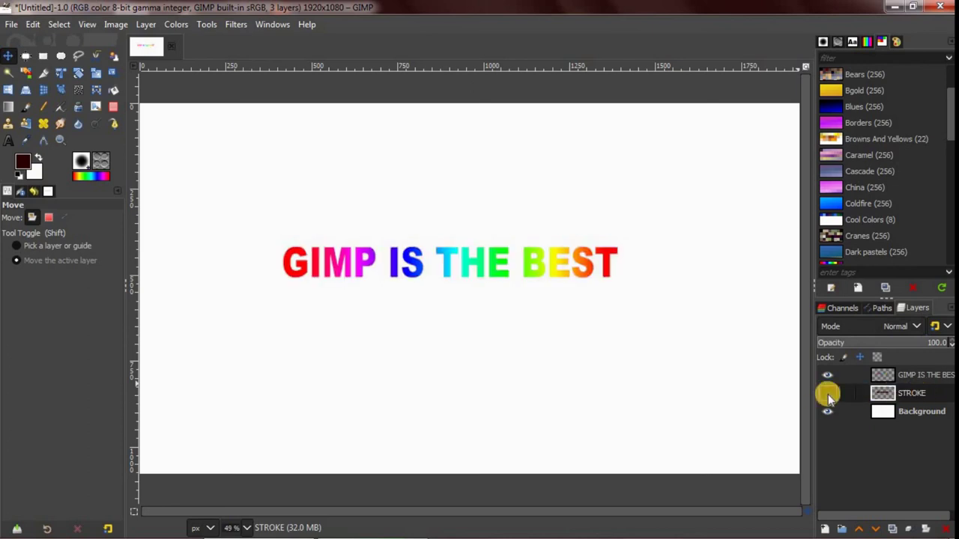
pyautogui.click(827, 393)
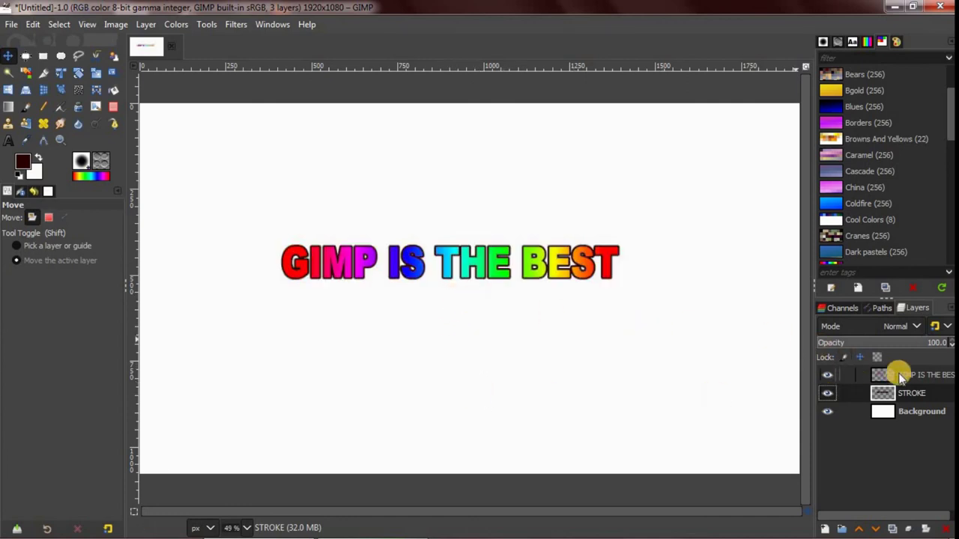
# Try moving the rainbow text below the dark text, then undo the move
pyautogui.click(927, 376)
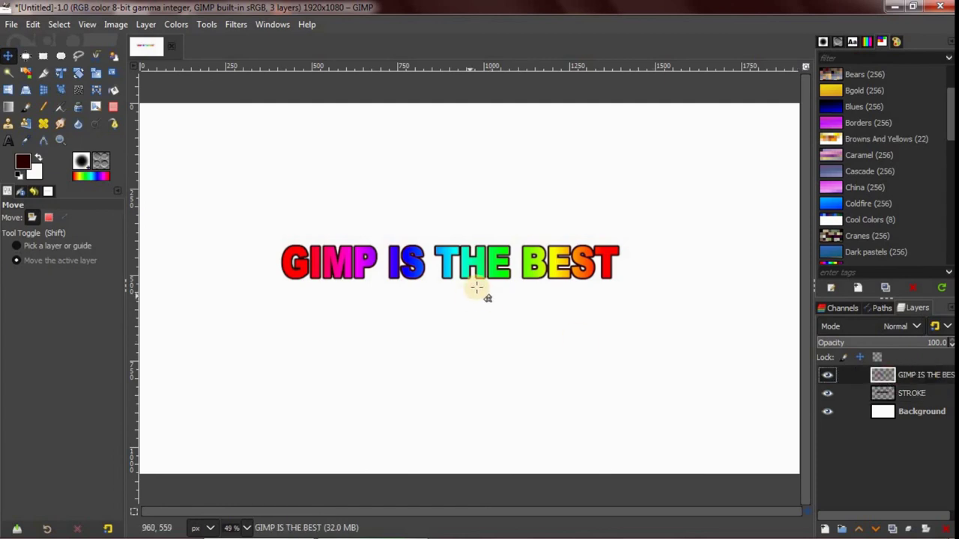
pyautogui.moveTo(445, 288); pyautogui.dragTo(456, 344)
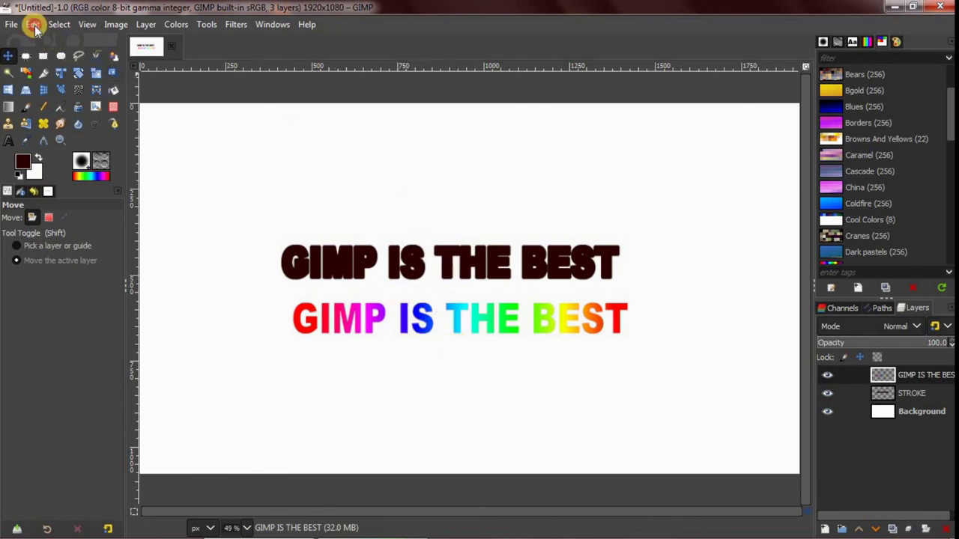
pyautogui.click(35, 26)
pyautogui.click(48, 45)
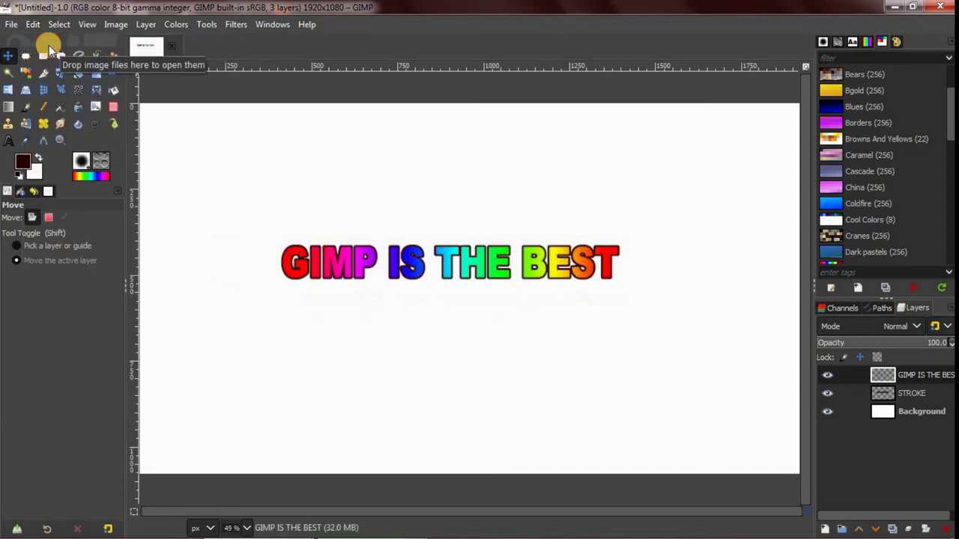
# Merge the rainbow text down into the STROKE layer and shift it slightly right
pyautogui.rightClick(914, 379)
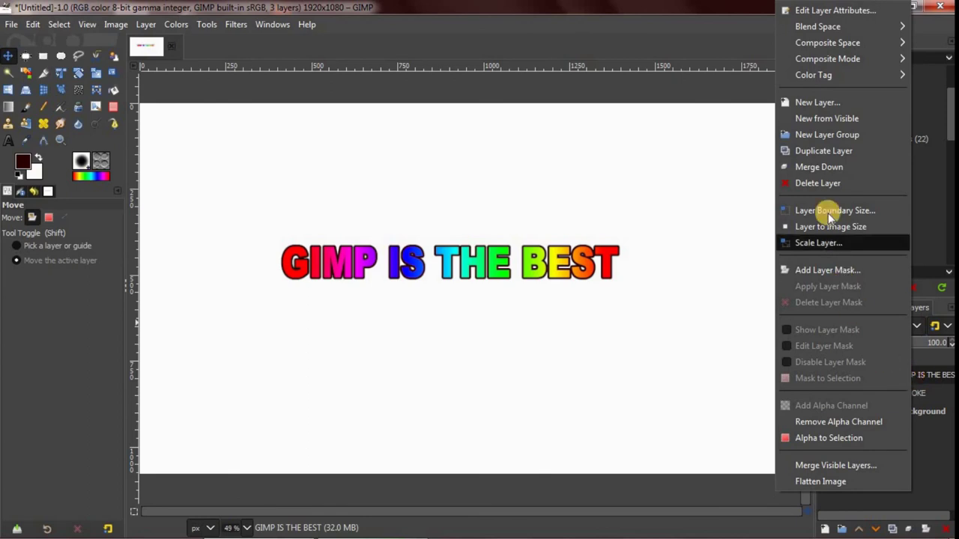
pyautogui.click(860, 169)
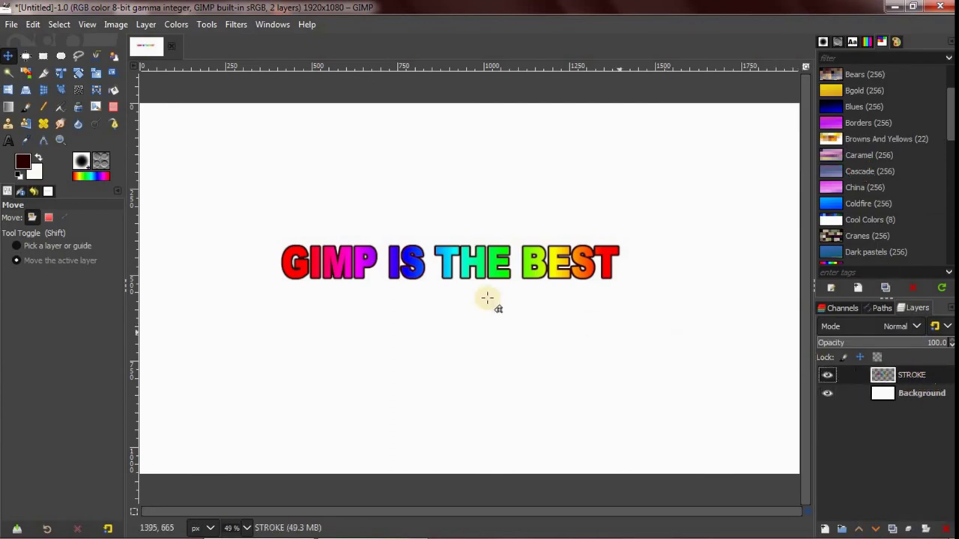
pyautogui.moveTo(431, 286)
pyautogui.mouseDown()
pyautogui.moveTo(502, 271)
pyautogui.moveTo(381, 262)
pyautogui.moveTo(477, 318)
pyautogui.moveTo(464, 283)
pyautogui.moveTo(504, 283)
pyautogui.mouseUp()
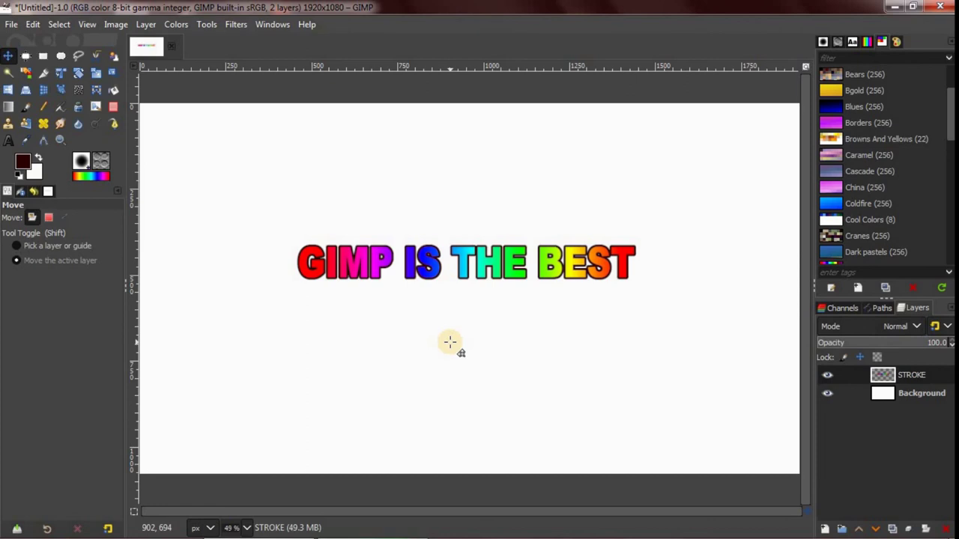
# Zoom in on the text, then fit the whole image in the window
pyautogui.click(60, 140)
pyautogui.click(410, 258)
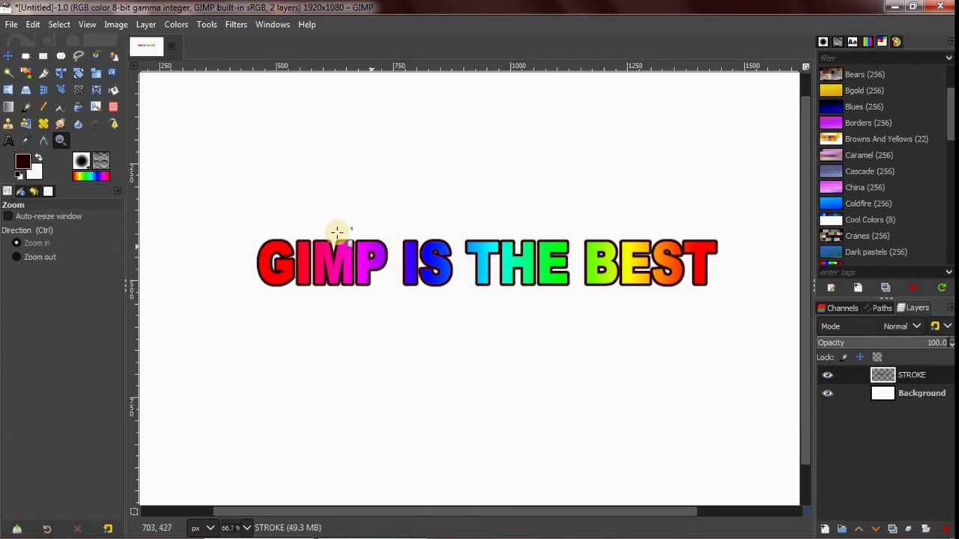
pyautogui.click(88, 25)
pyautogui.moveTo(116, 92)
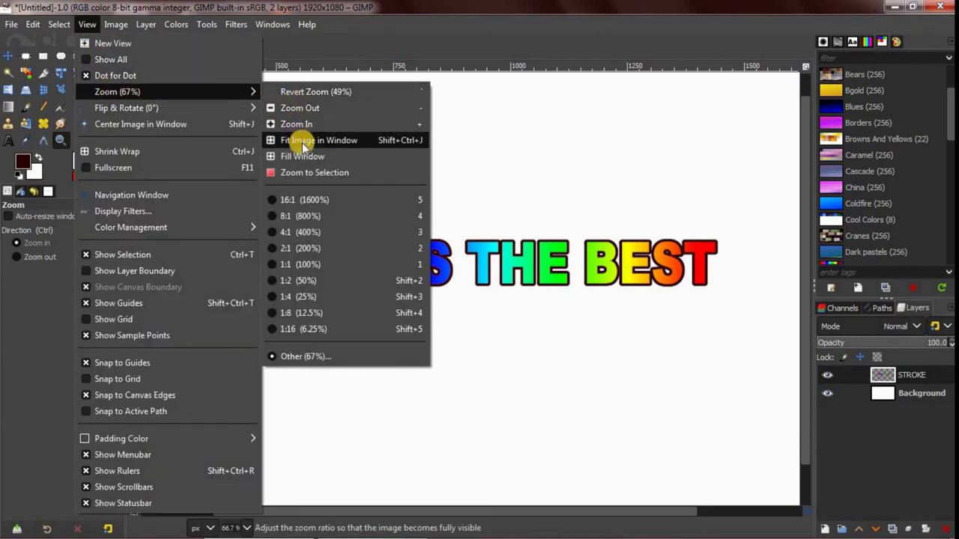
pyautogui.click(302, 140)
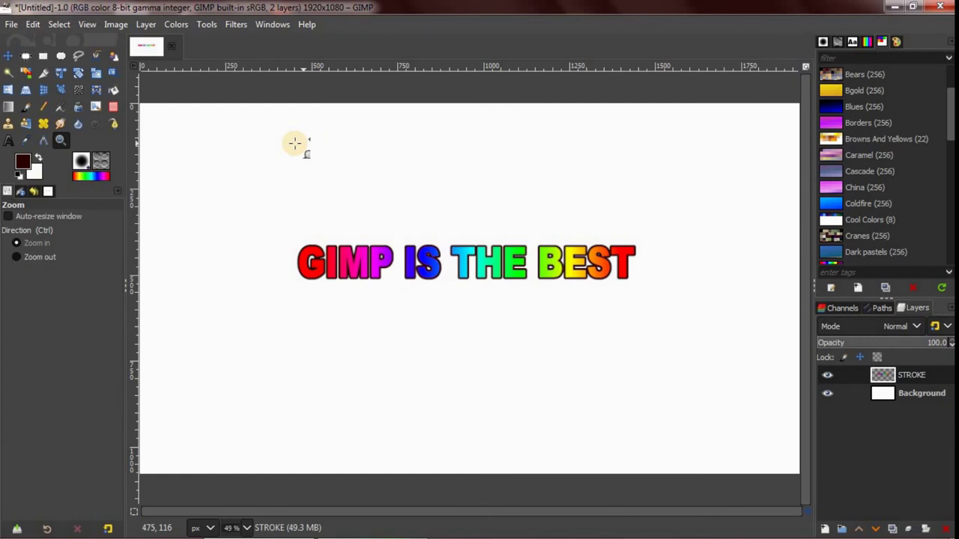
pyautogui.click(8, 56)
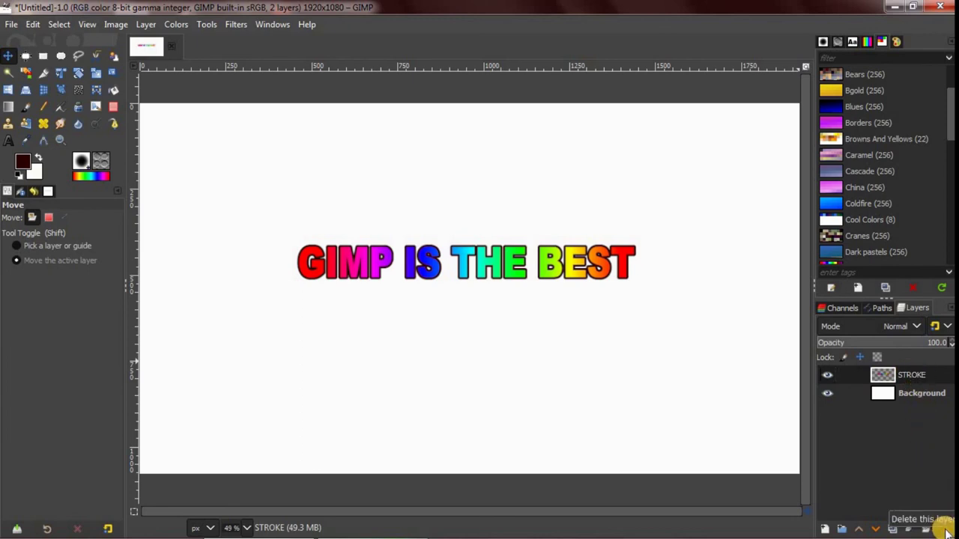
# Replace the STROKE layer with new Arial Heavy 100 px 'GIMP IS THE BEST' text, nudged down-right
pyautogui.click(945, 529)
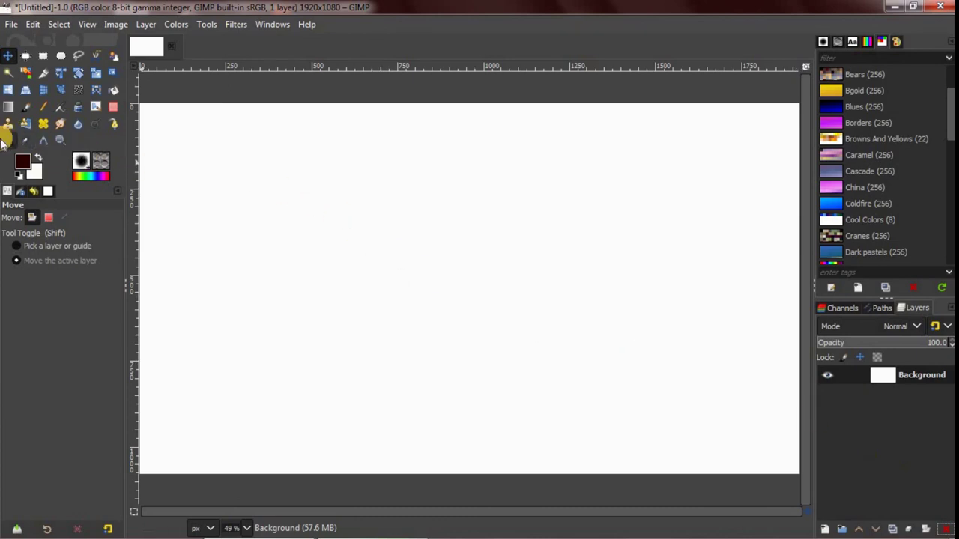
pyautogui.click(9, 140)
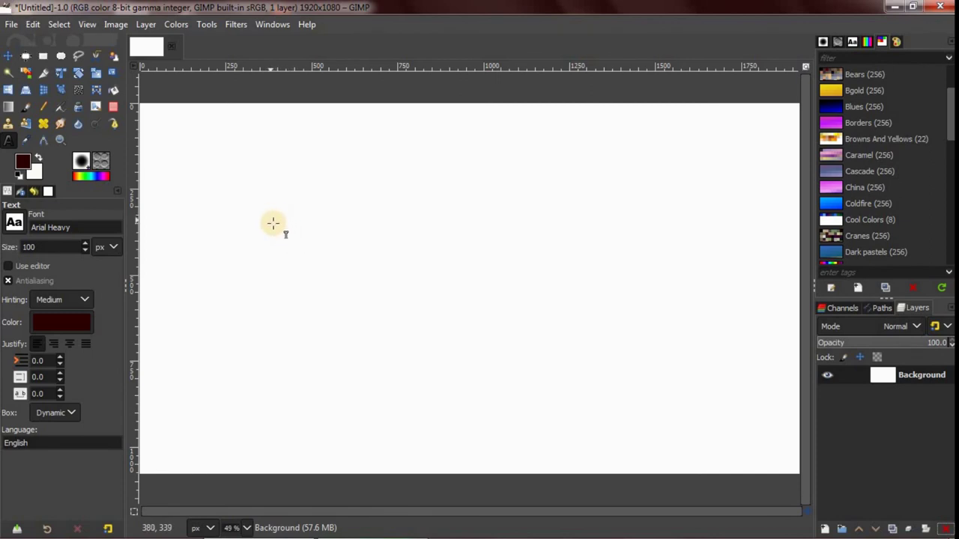
pyautogui.click(280, 223)
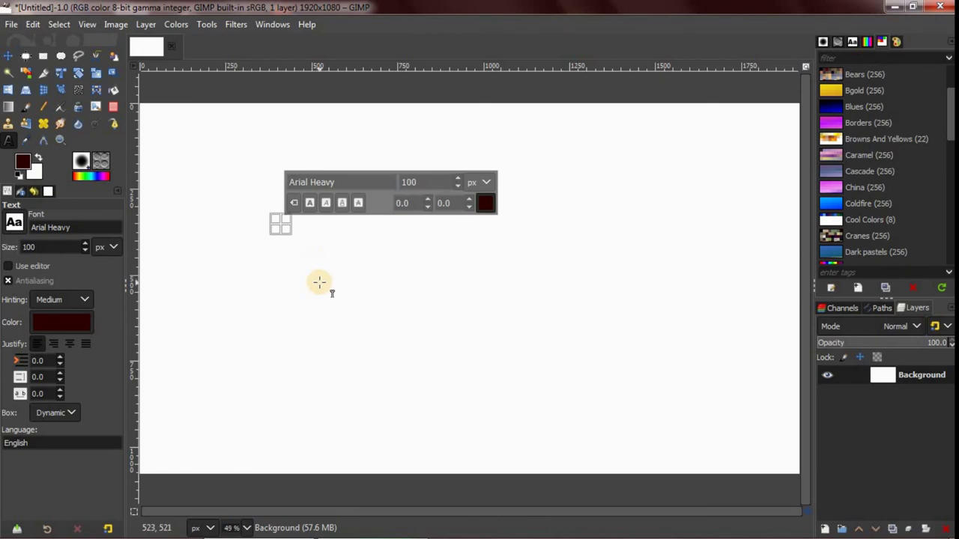
pyautogui.write('GIMP')
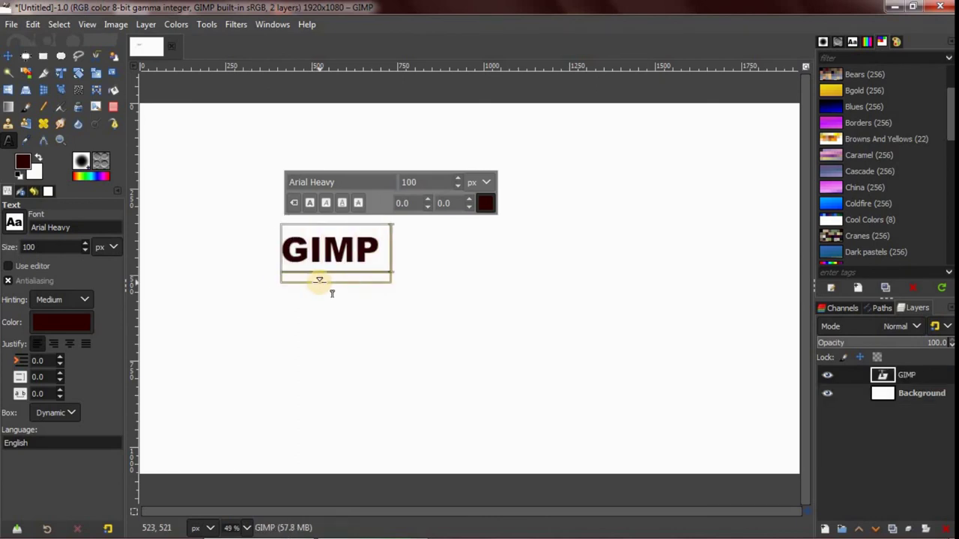
pyautogui.write(' IS THE')
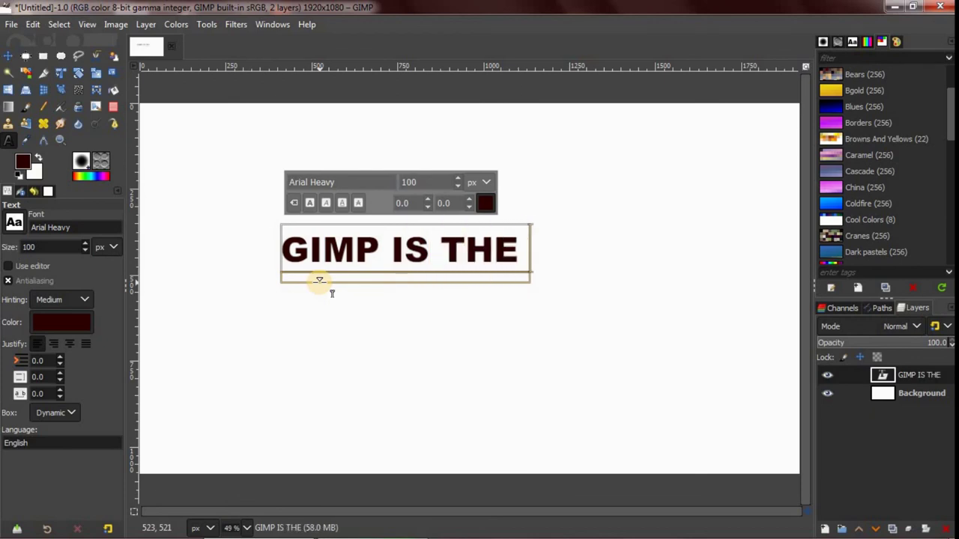
pyautogui.write(' BEST')
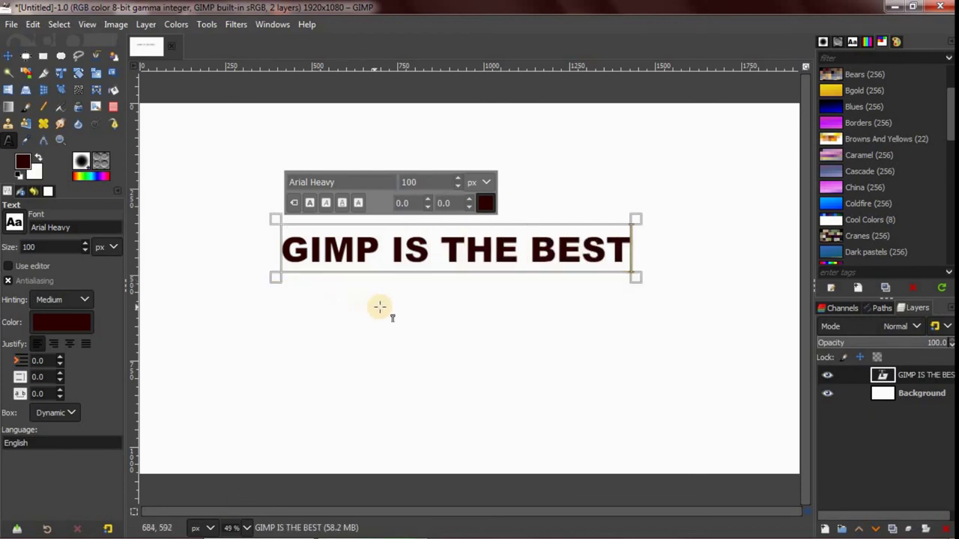
pyautogui.press('Escape')
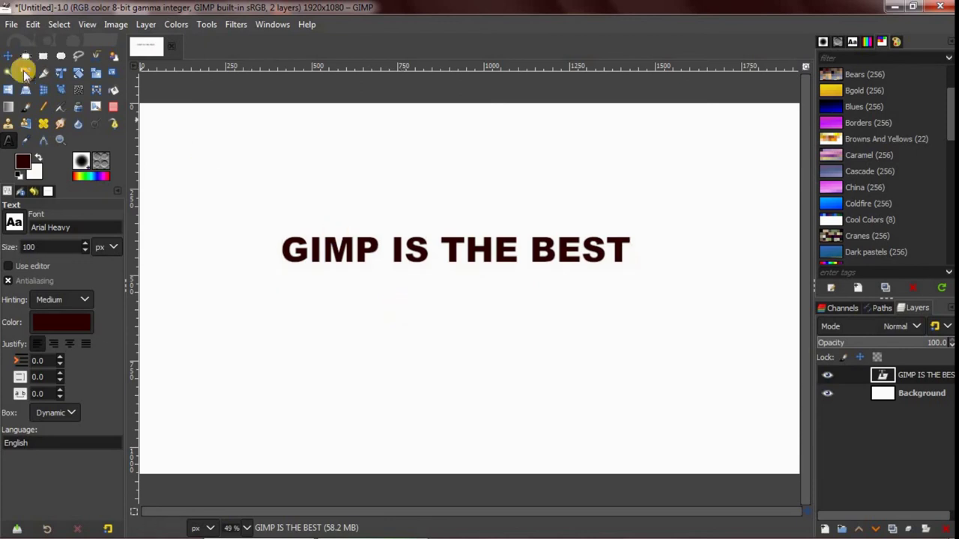
pyautogui.click(9, 57)
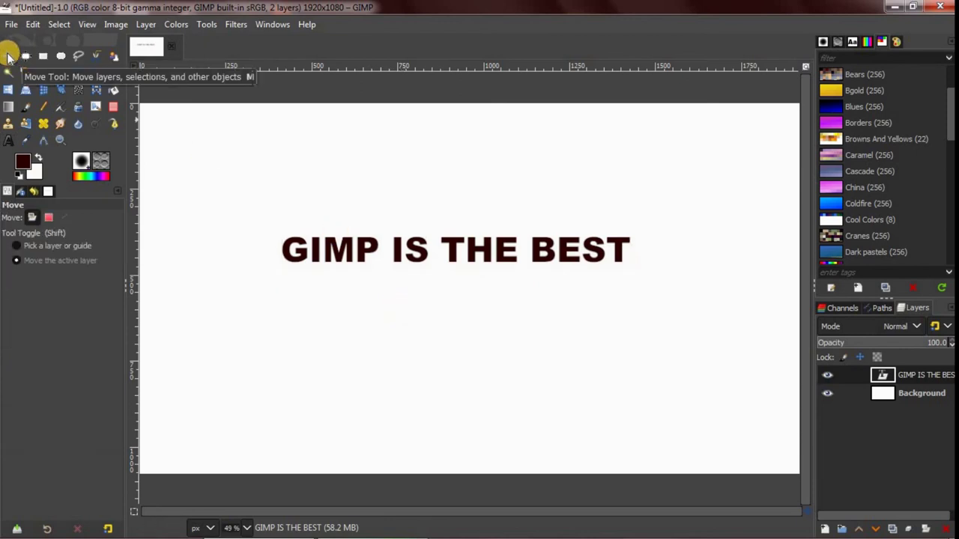
pyautogui.moveTo(437, 252)
pyautogui.mouseDown()
pyautogui.moveTo(447, 282)
pyautogui.moveTo(471, 293)
pyautogui.mouseUp()
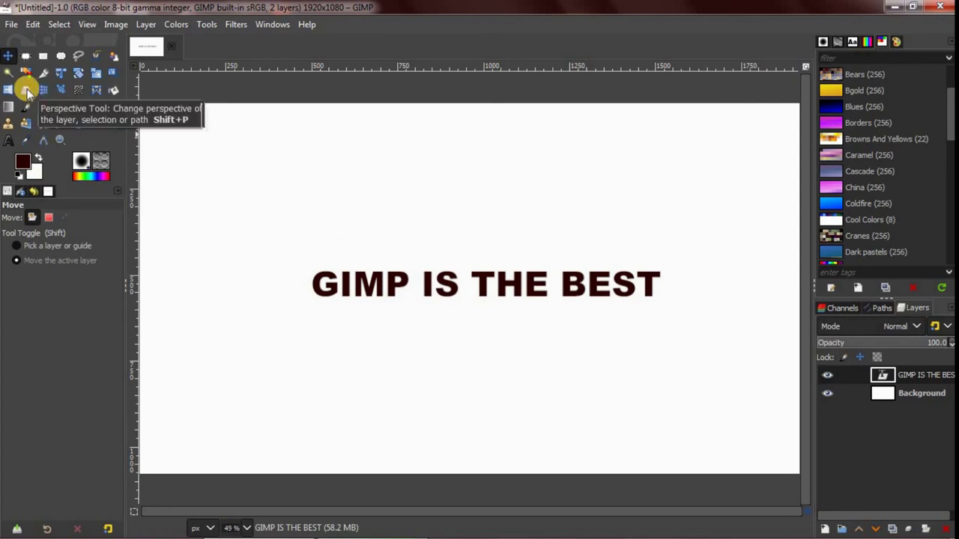
# Perspective-warp the text so GIMP is large on the left, tapering toward BEST on the right
pyautogui.click(25, 90)
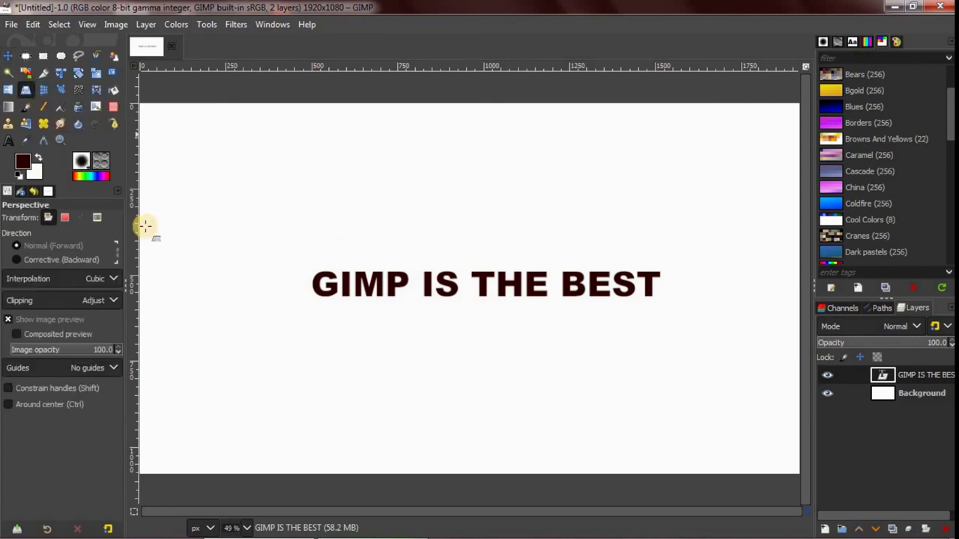
pyautogui.click(440, 283)
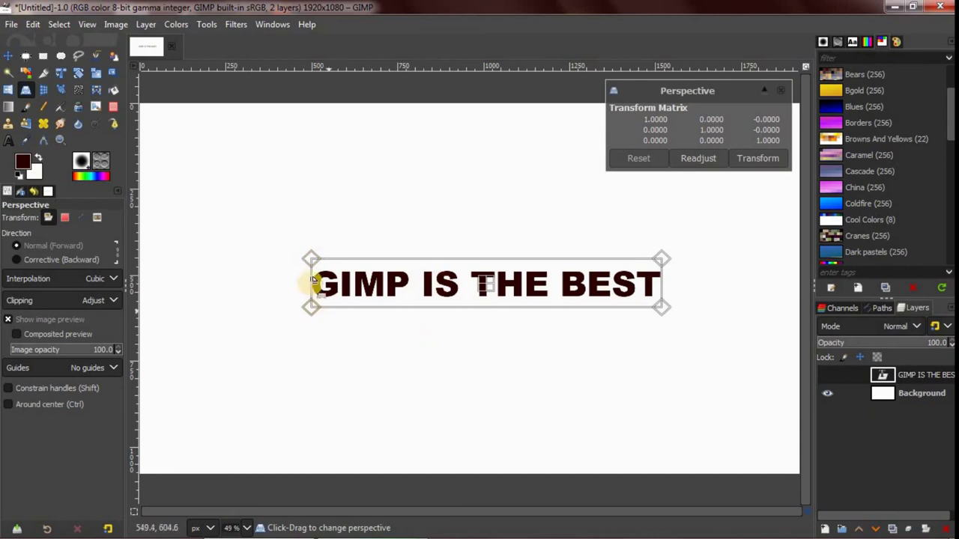
pyautogui.moveTo(305, 258); pyautogui.dragTo(266, 233)
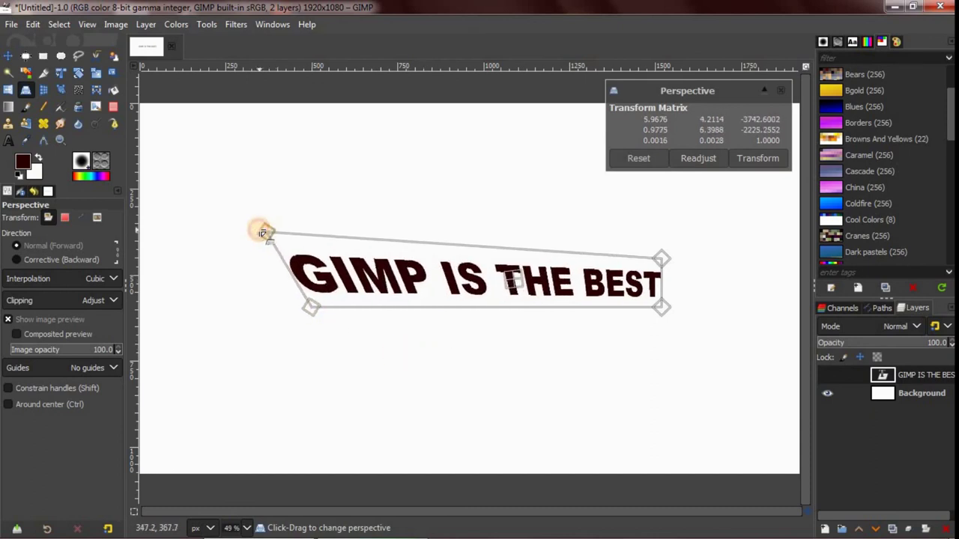
pyautogui.moveTo(293, 317); pyautogui.dragTo(247, 343)
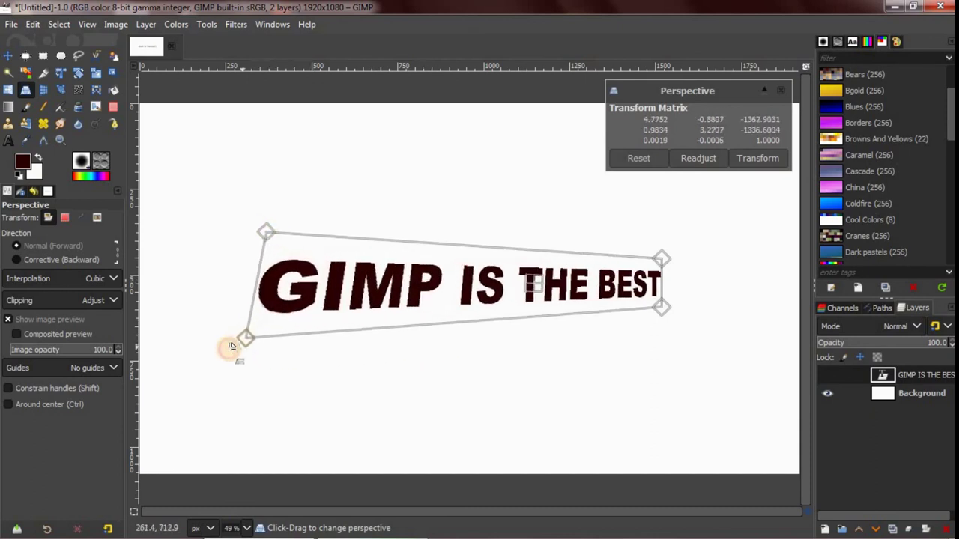
pyautogui.moveTo(266, 233); pyautogui.dragTo(246, 226)
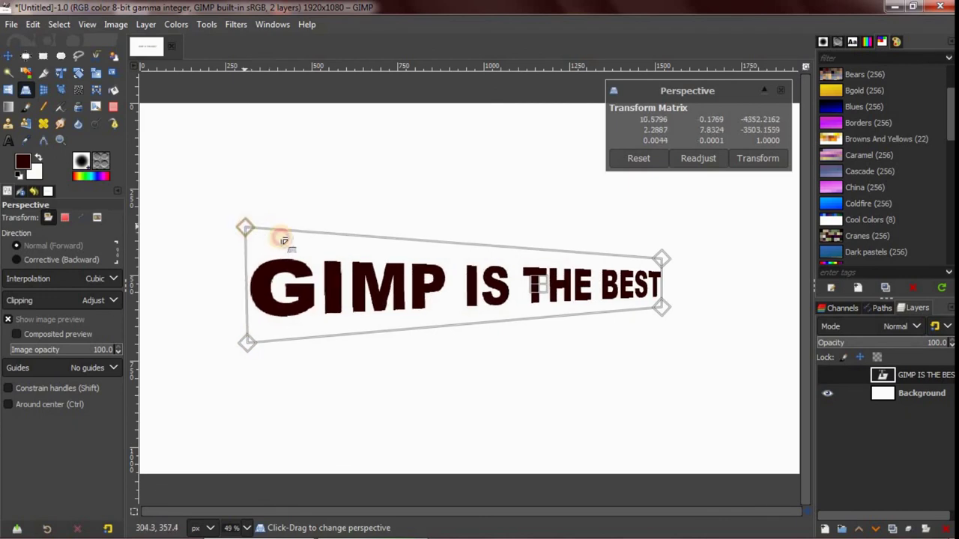
pyautogui.moveTo(659, 260); pyautogui.dragTo(688, 260)
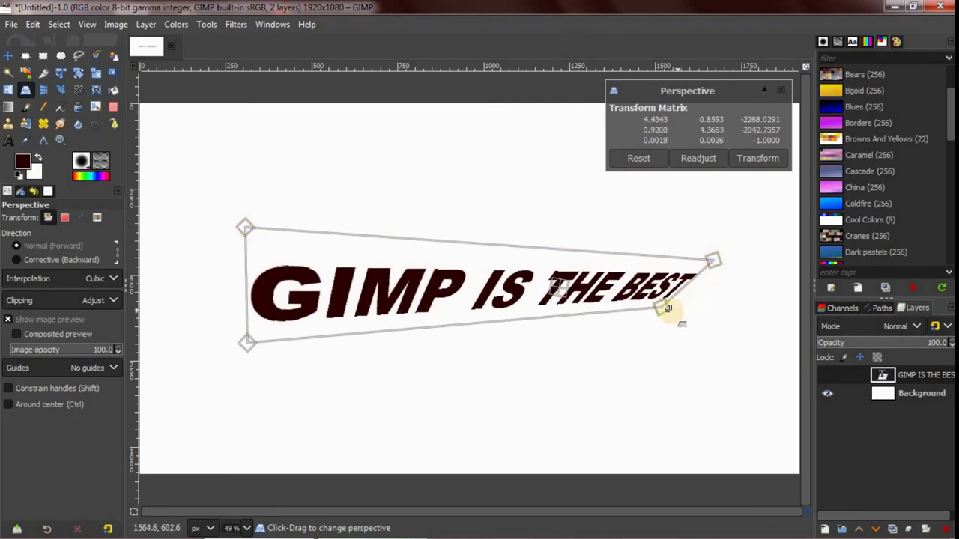
pyautogui.moveTo(662, 307); pyautogui.dragTo(715, 298)
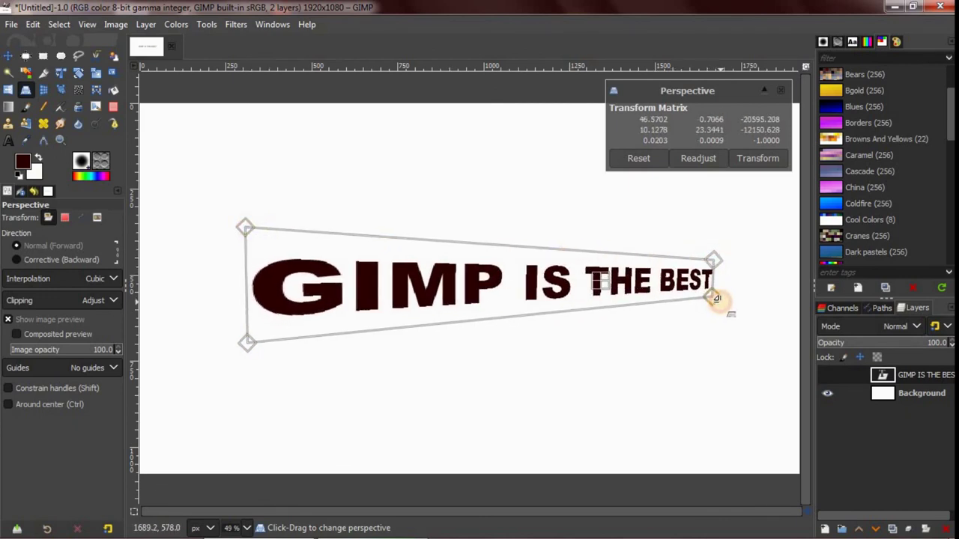
pyautogui.moveTo(247, 342); pyautogui.dragTo(243, 343)
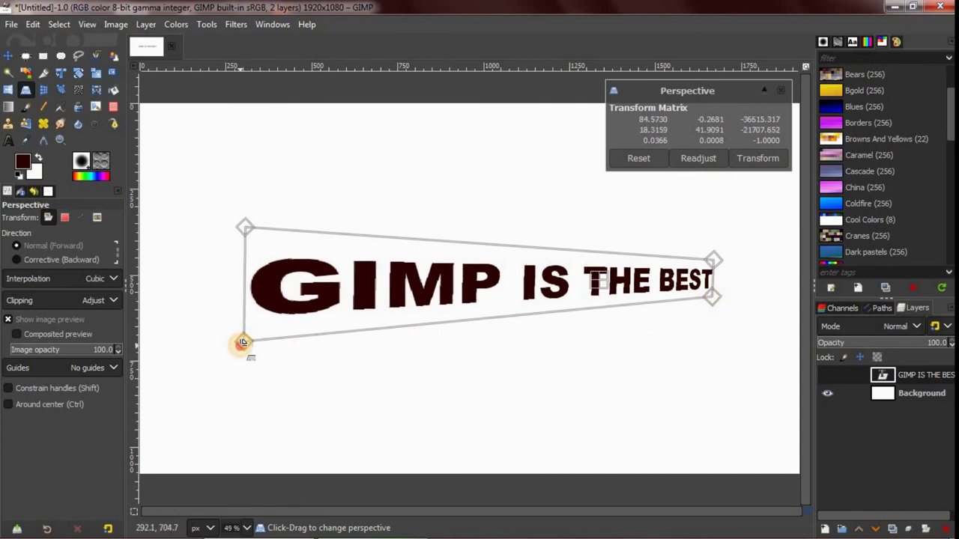
pyautogui.click(760, 159)
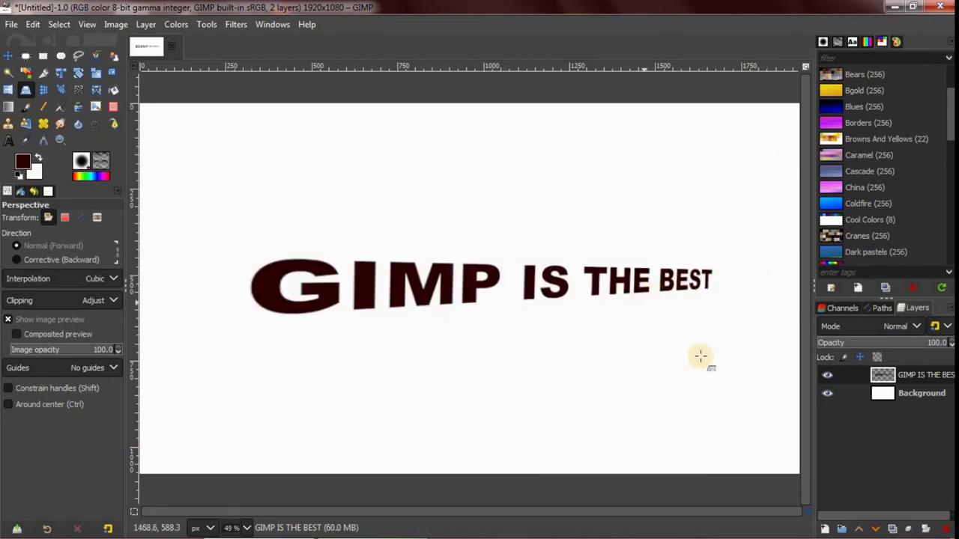
# Add a transparent STROKE layer and move it beneath the text layer
pyautogui.click(824, 530)
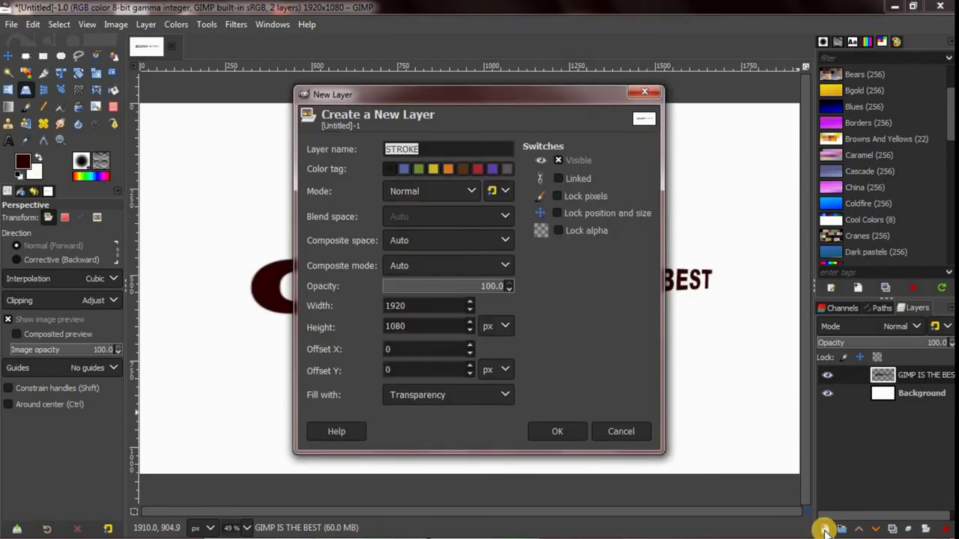
pyautogui.click(558, 432)
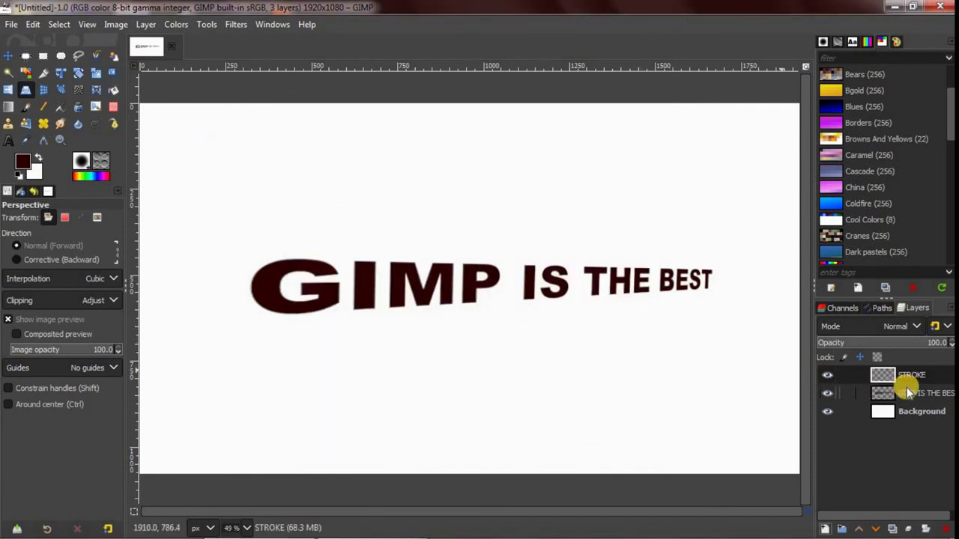
pyautogui.moveTo(913, 374); pyautogui.dragTo(910, 407)
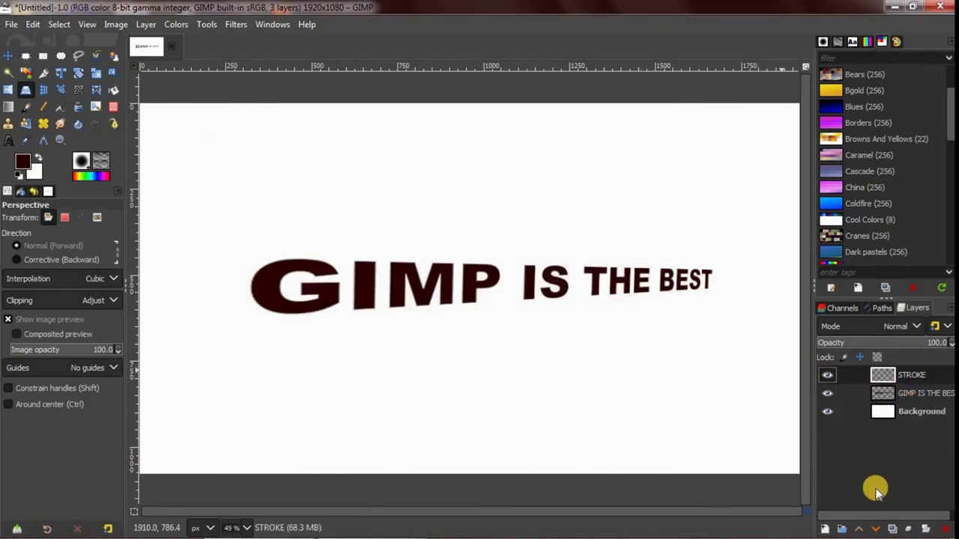
pyautogui.click(875, 529)
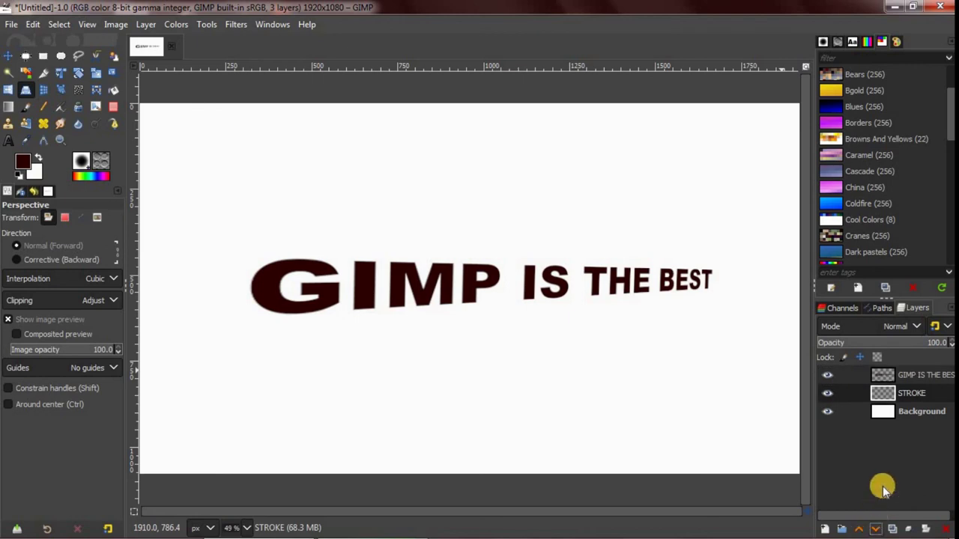
# Select the letter shapes with Alpha to Selection on the text layer
pyautogui.click(911, 377)
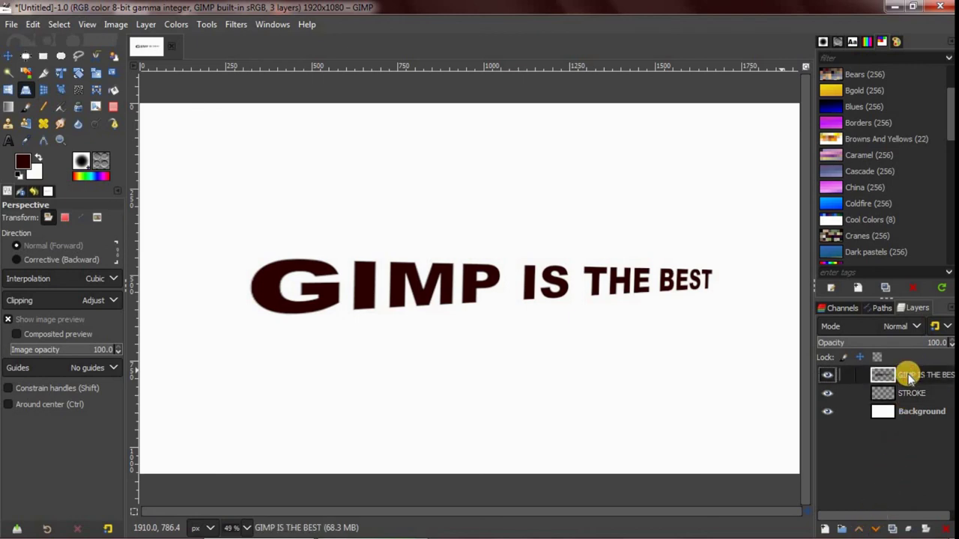
pyautogui.rightClick(909, 378)
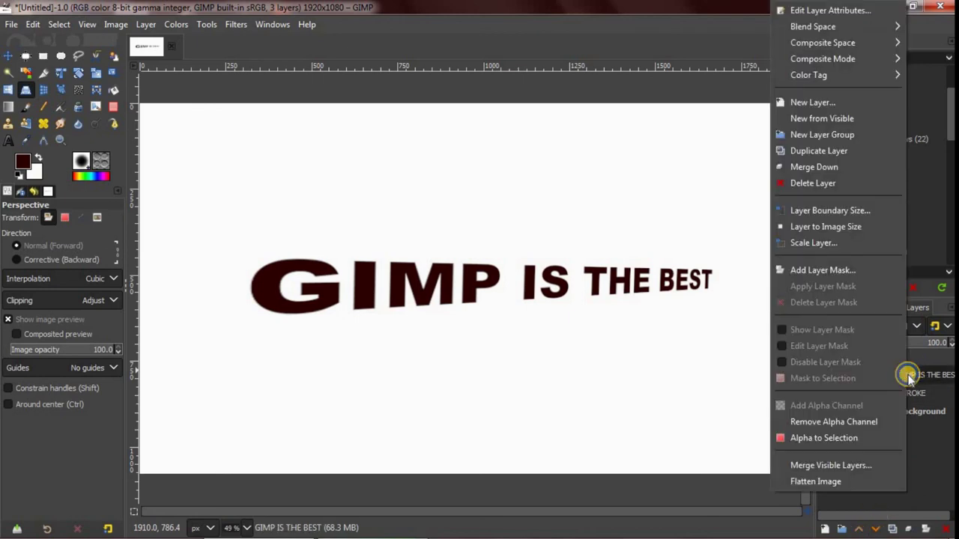
pyautogui.click(837, 440)
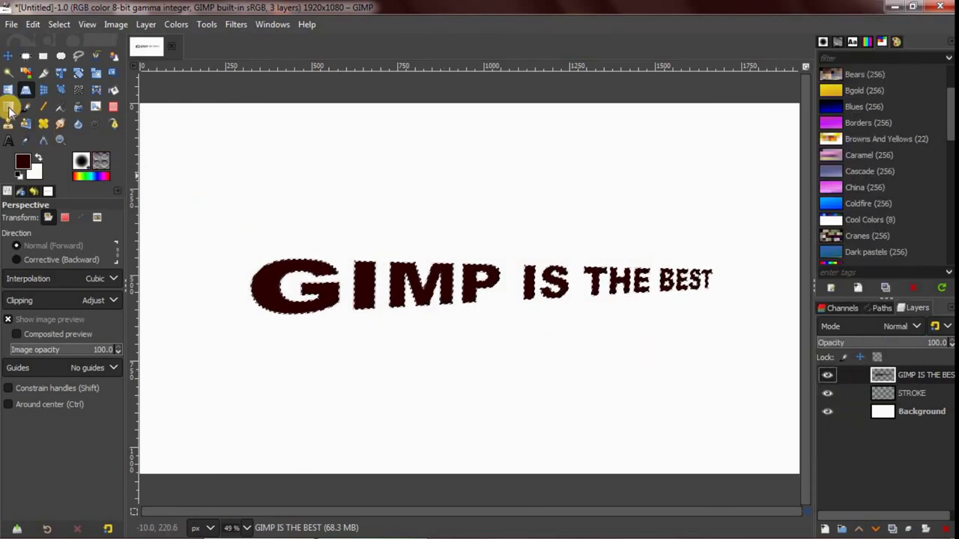
# Choose the Dark 1 gradient for the Gradient tool
pyautogui.click(8, 108)
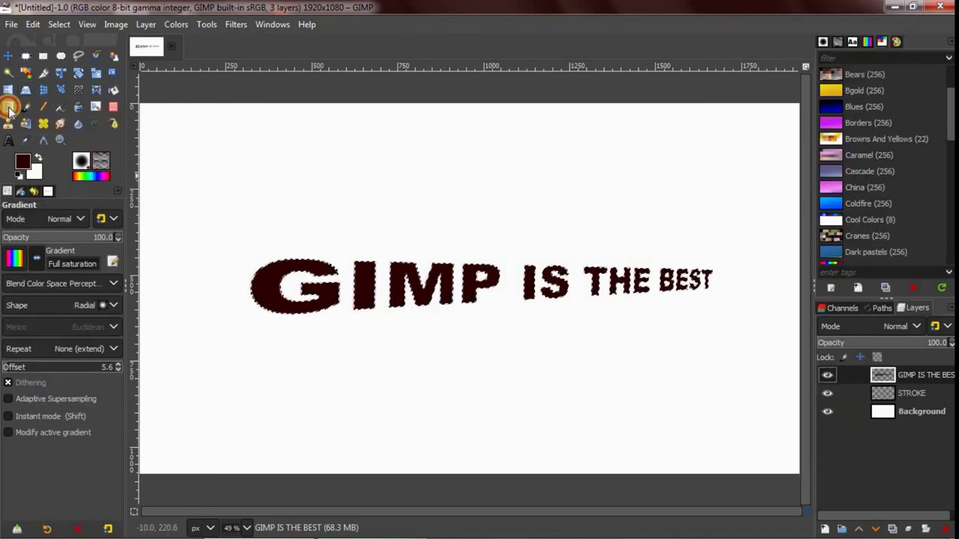
pyautogui.click(17, 257)
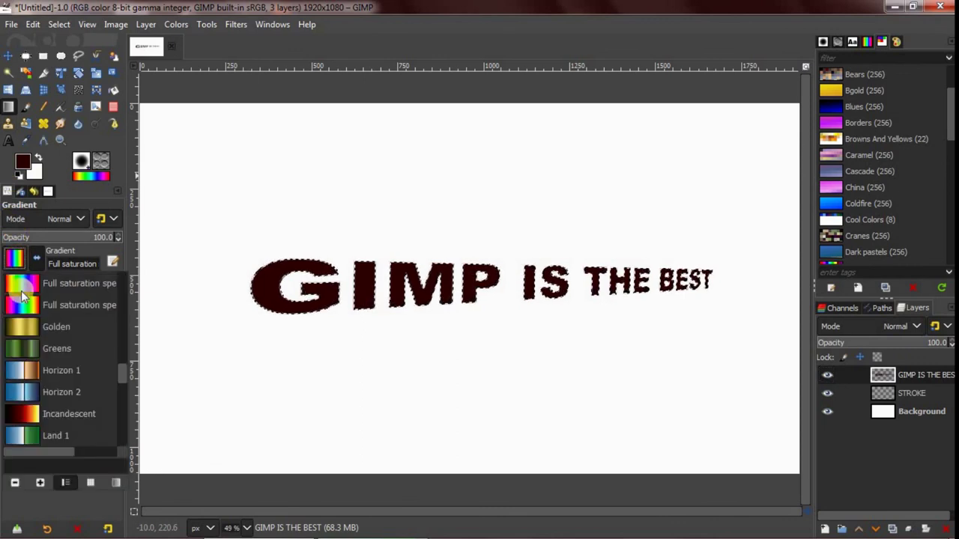
pyautogui.click(119, 375)
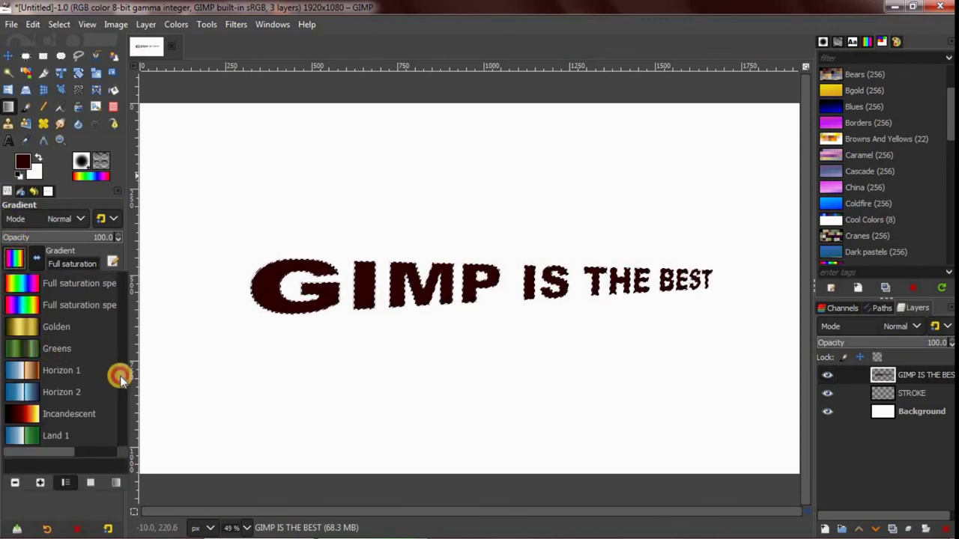
pyautogui.moveTo(120, 375); pyautogui.dragTo(118, 403)
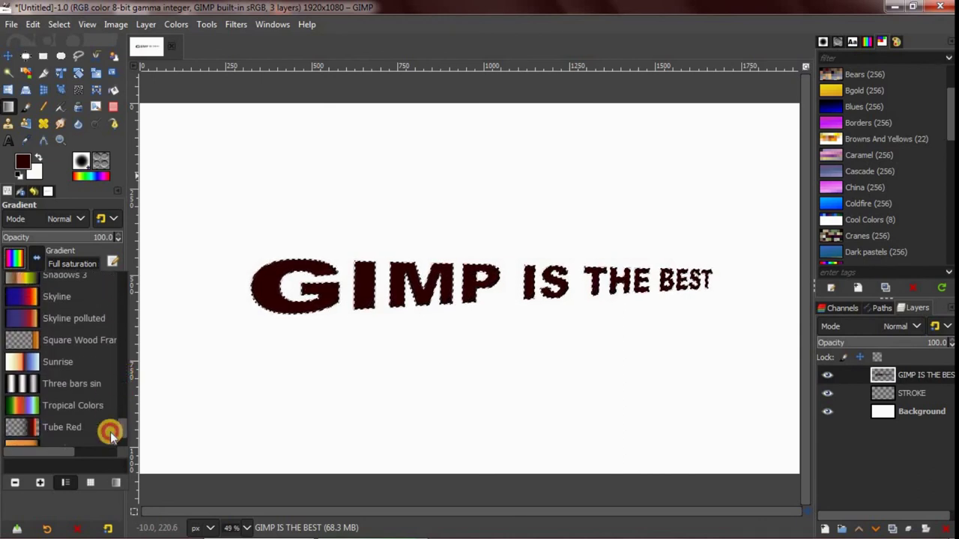
pyautogui.moveTo(119, 403)
pyautogui.mouseDown()
pyautogui.moveTo(111, 414)
pyautogui.moveTo(112, 334)
pyautogui.mouseUp()
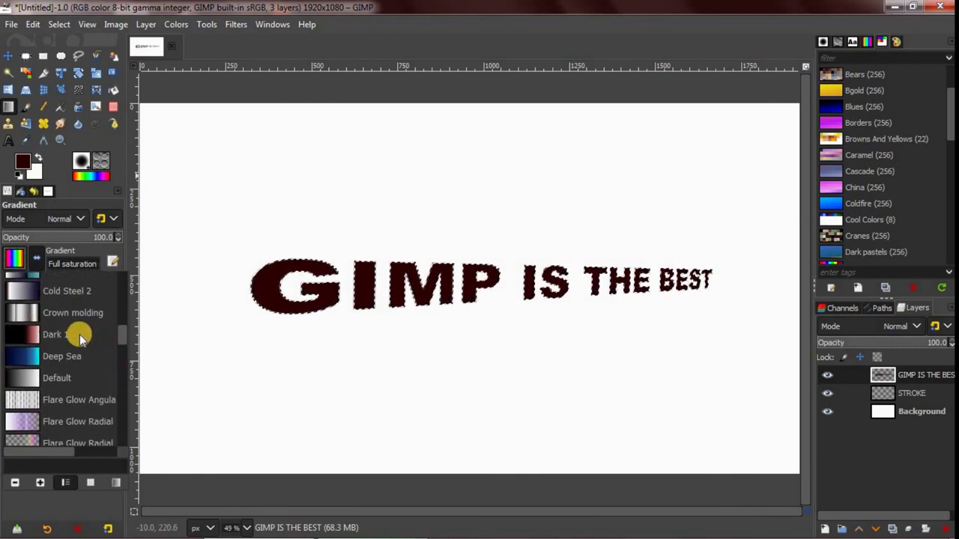
pyautogui.click(36, 334)
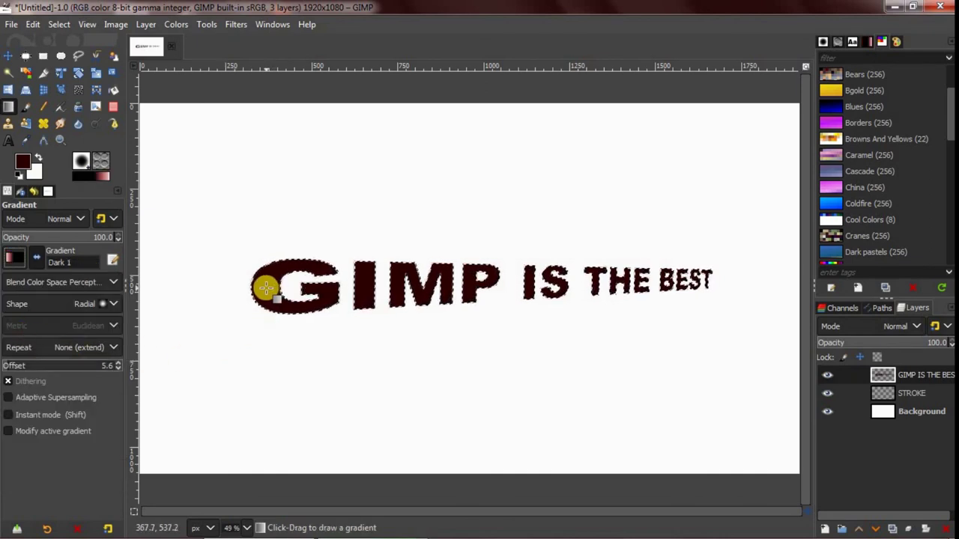
# Fill the letters with a black-to-pale-pink gradient, shifting its middle stop to rebalance it
pyautogui.moveTo(266, 288); pyautogui.dragTo(424, 289)
pyautogui.moveTo(561, 284); pyautogui.dragTo(689, 280)
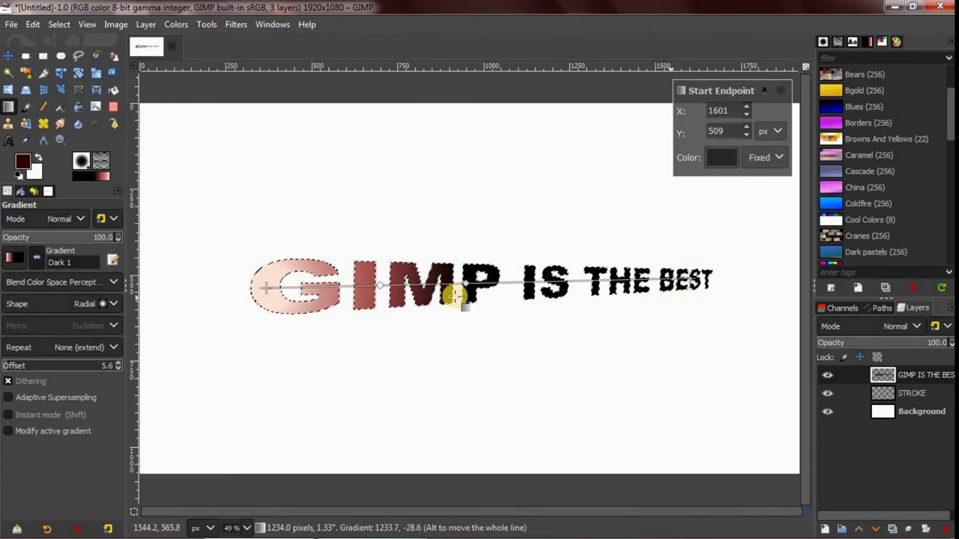
pyautogui.click(36, 258)
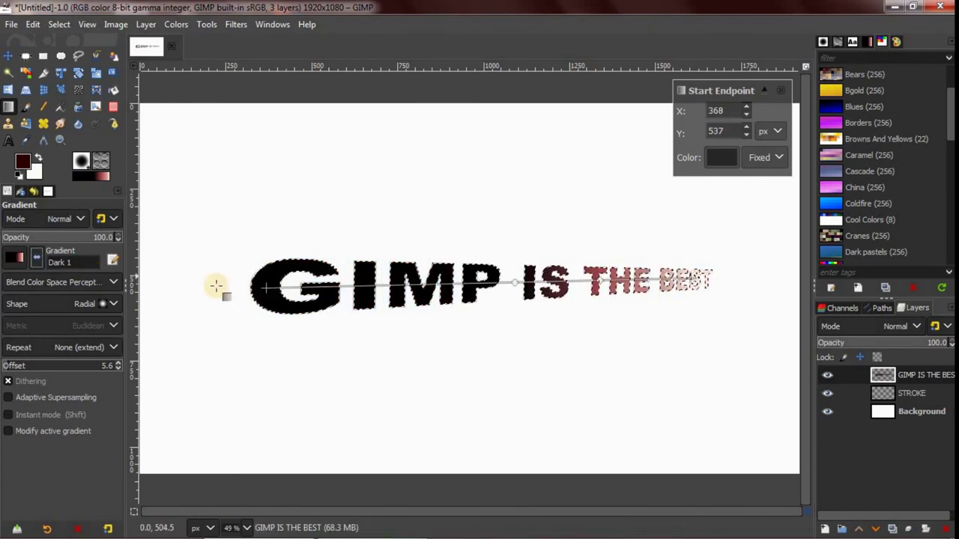
pyautogui.click(517, 283)
pyautogui.moveTo(517, 283)
pyautogui.mouseDown()
pyautogui.moveTo(595, 283)
pyautogui.moveTo(560, 281)
pyautogui.mouseUp()
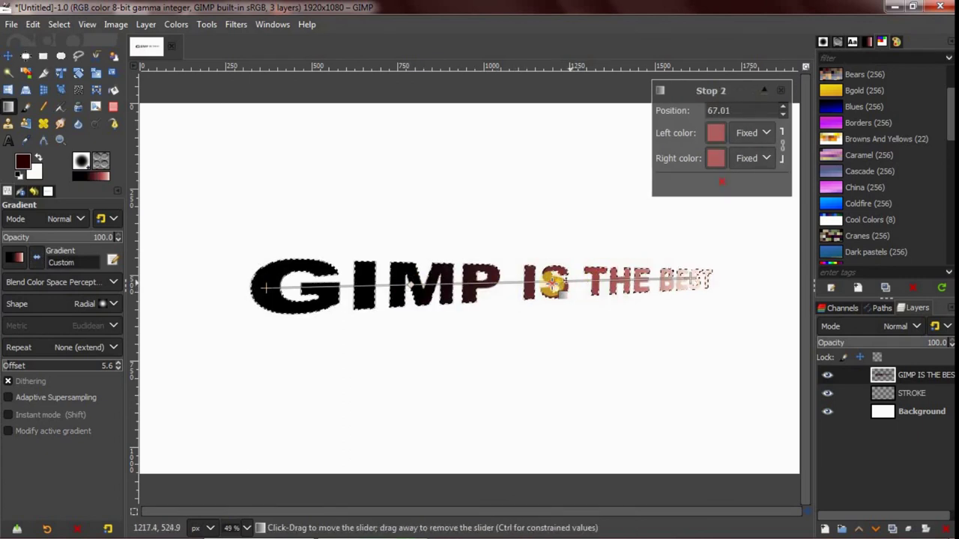
pyautogui.press('Return')
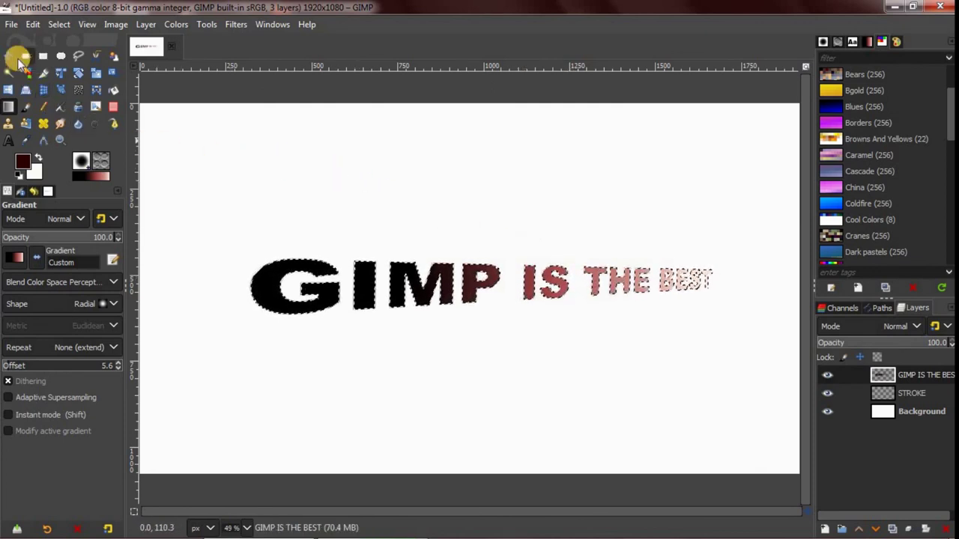
# Grow the letter selection by 7 px, fill it dark on the STROKE layer, then deselect
pyautogui.click(60, 23)
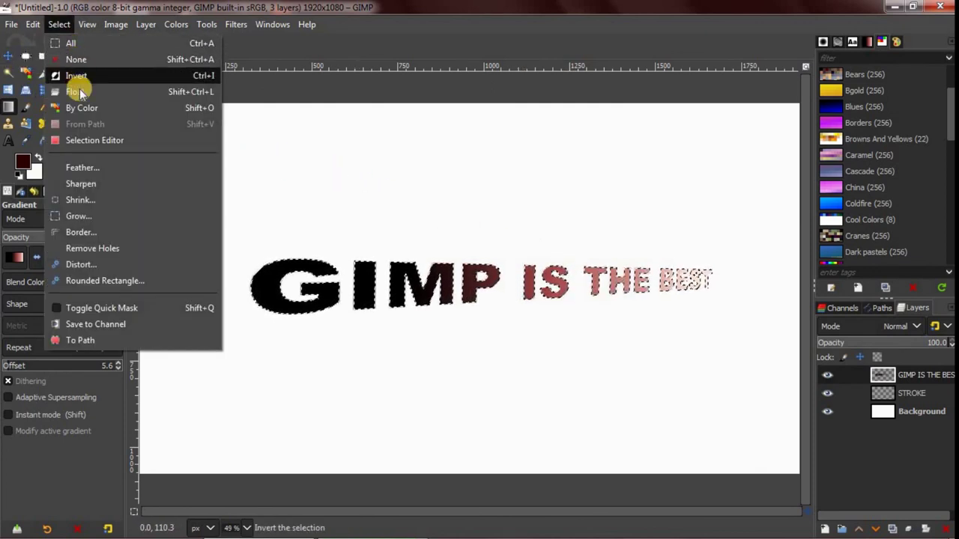
pyautogui.click(83, 217)
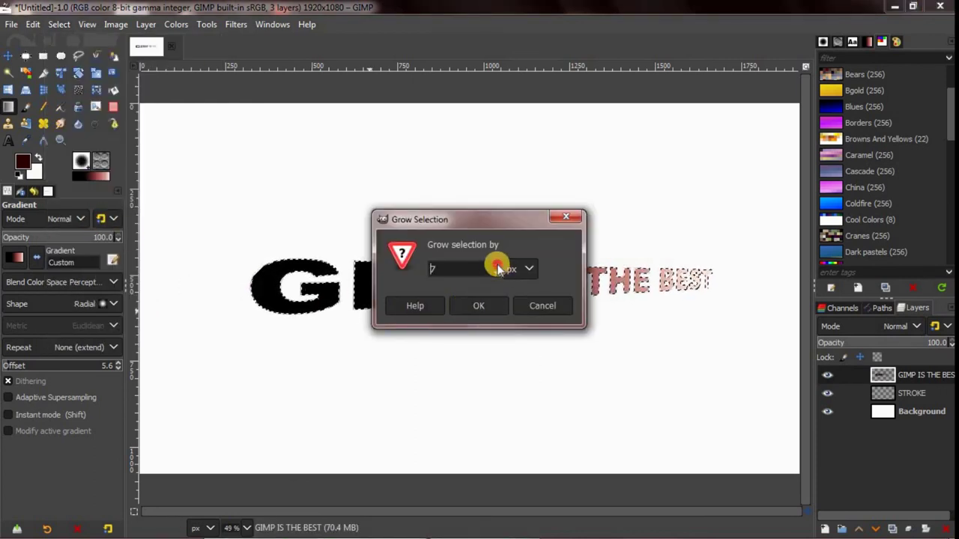
pyautogui.click(494, 306)
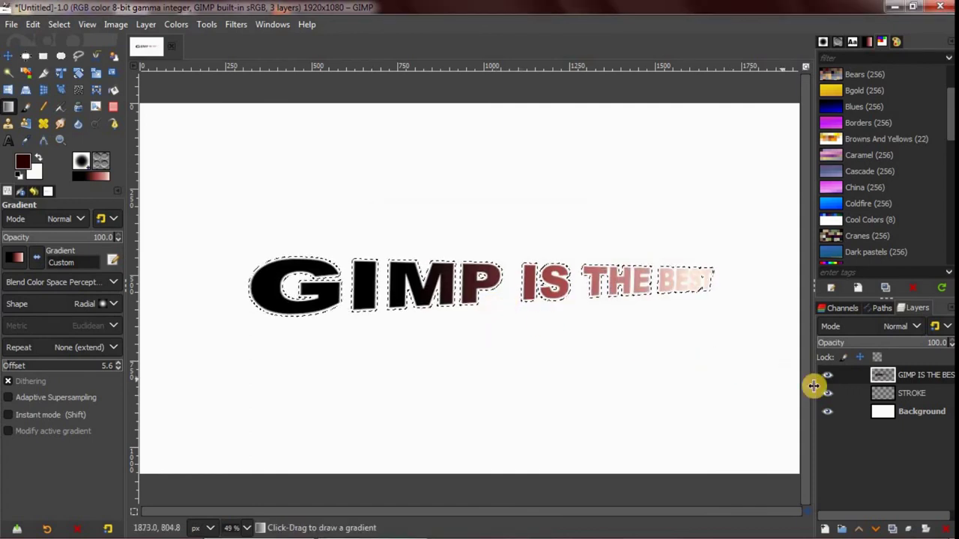
pyautogui.click(924, 396)
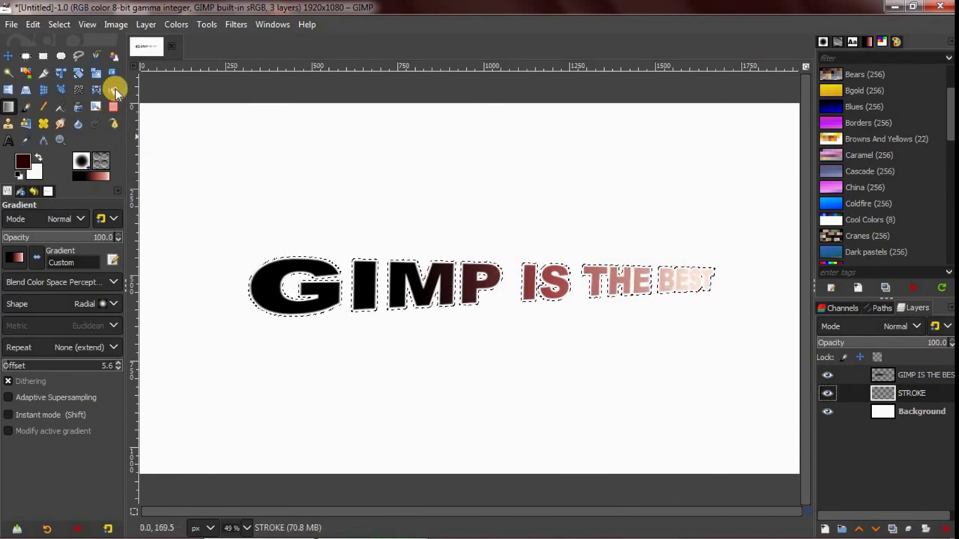
pyautogui.click(114, 90)
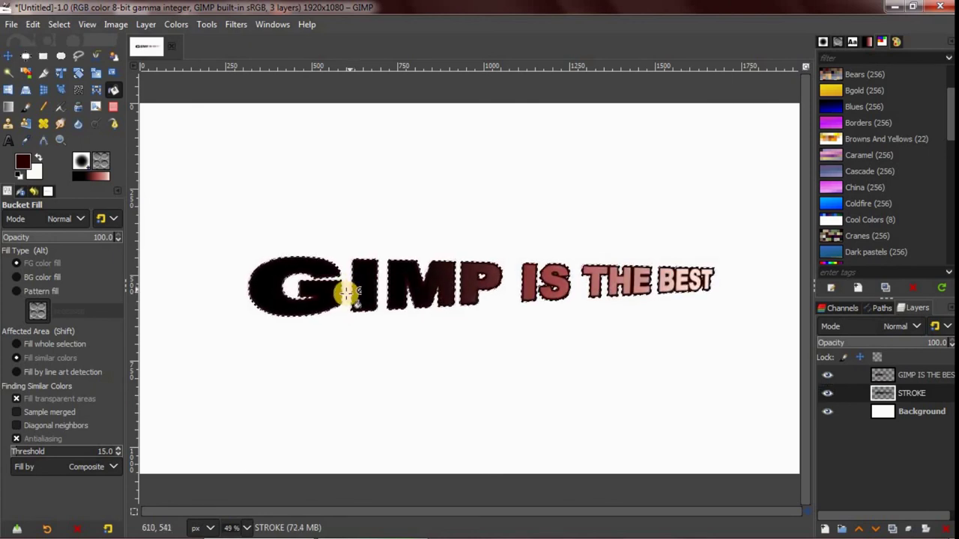
pyautogui.click(58, 24)
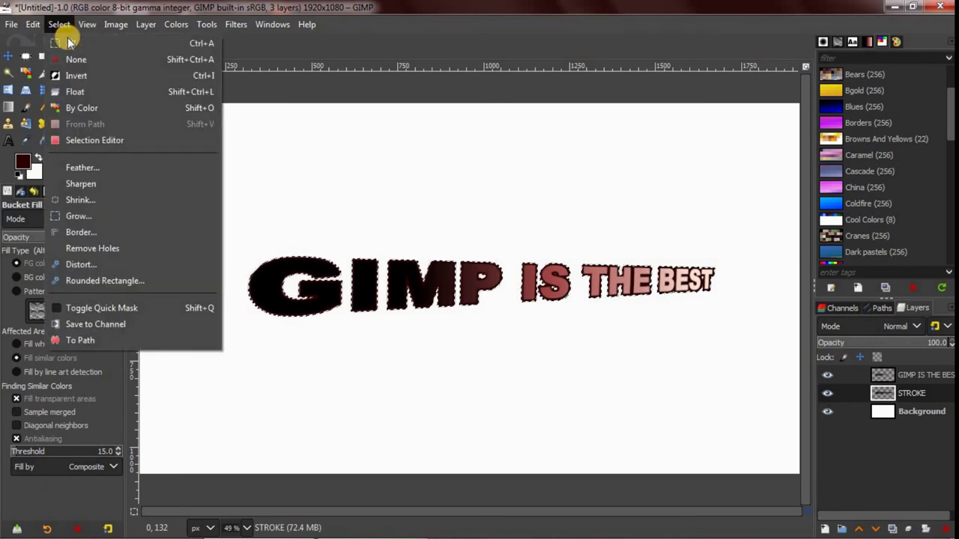
pyautogui.click(75, 60)
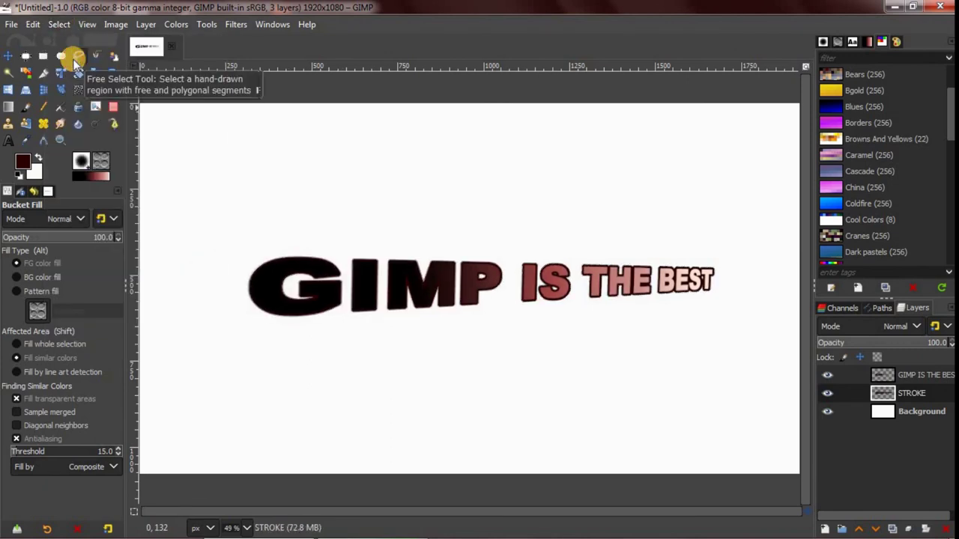
# Add a dark-red Long Shadow to the STROKE outline with angle -170.65 and length 17.4
pyautogui.click(7, 56)
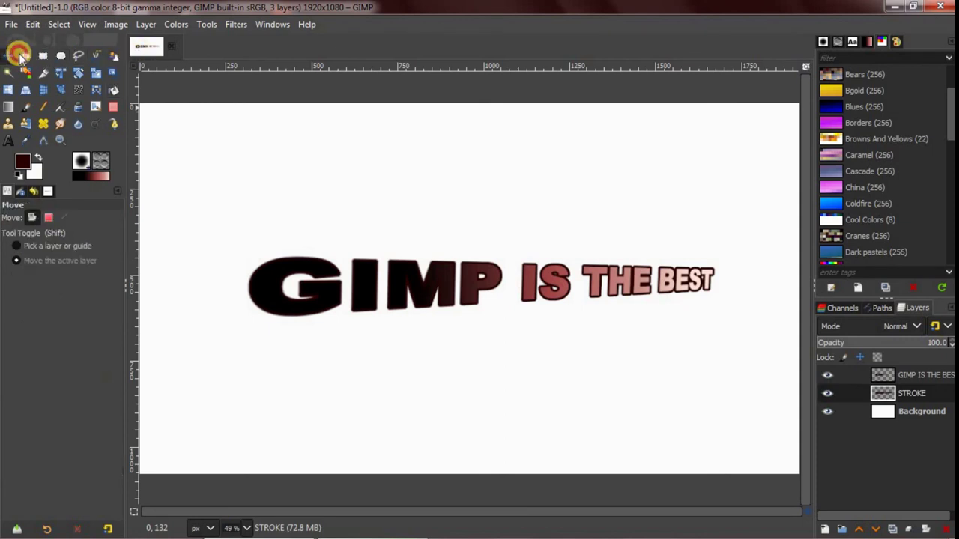
pyautogui.click(235, 25)
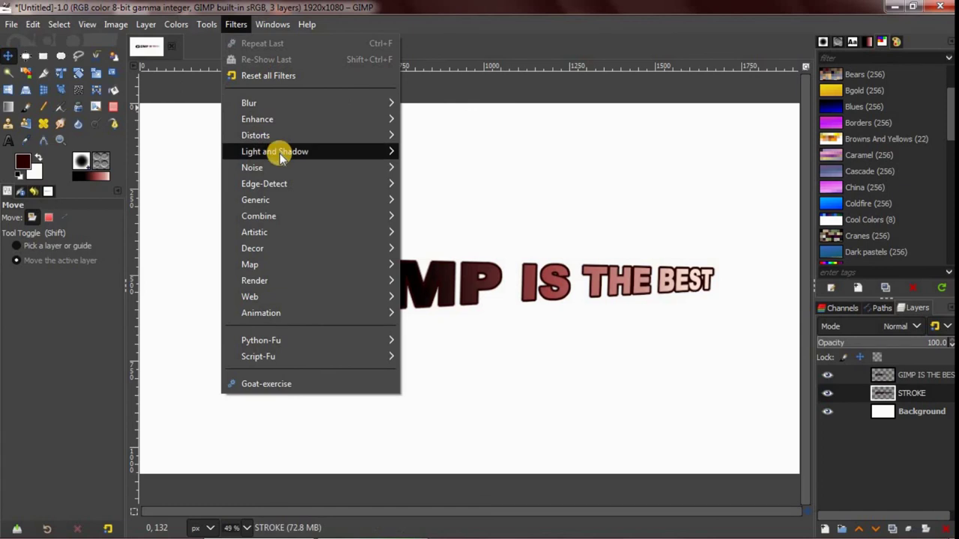
pyautogui.moveTo(275, 151)
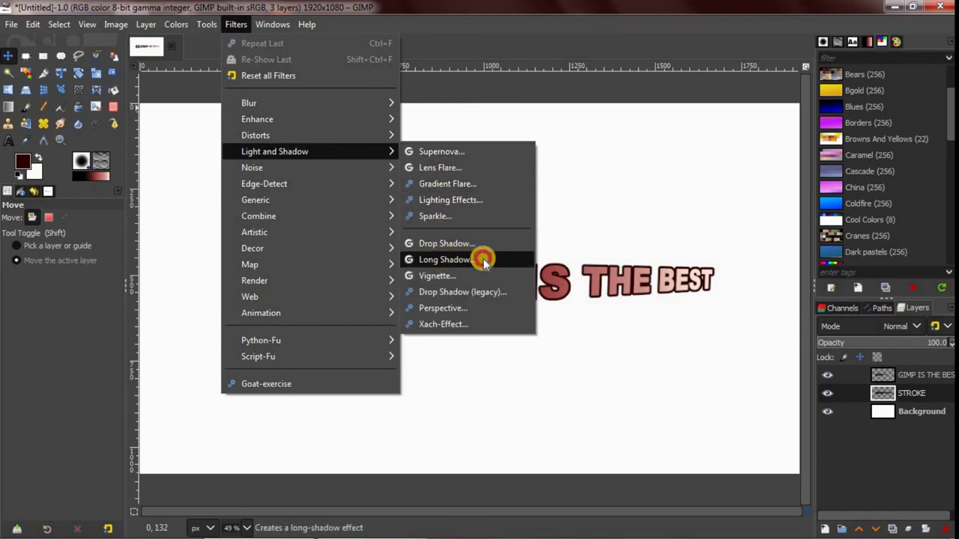
pyautogui.click(445, 259)
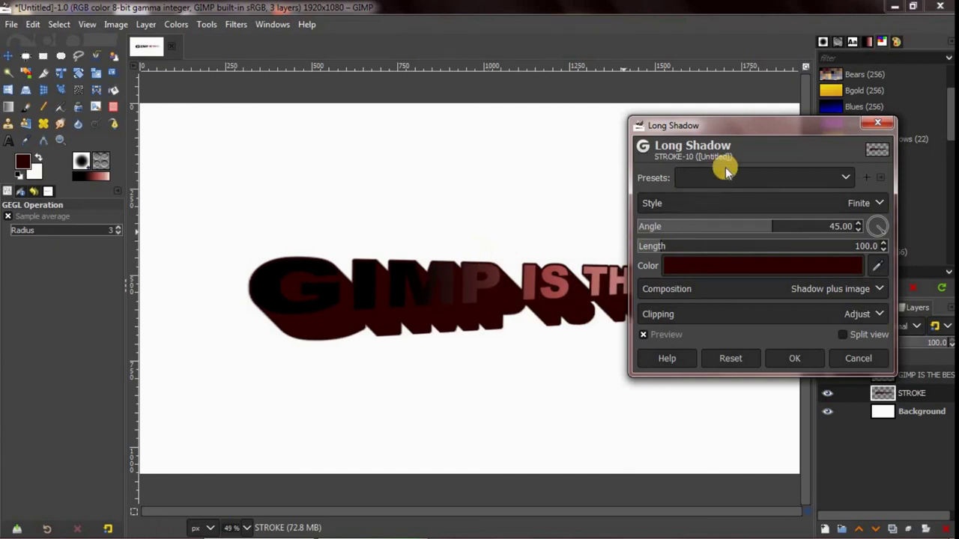
pyautogui.moveTo(738, 129)
pyautogui.mouseDown()
pyautogui.moveTo(748, 19)
pyautogui.moveTo(716, 6)
pyautogui.mouseUp()
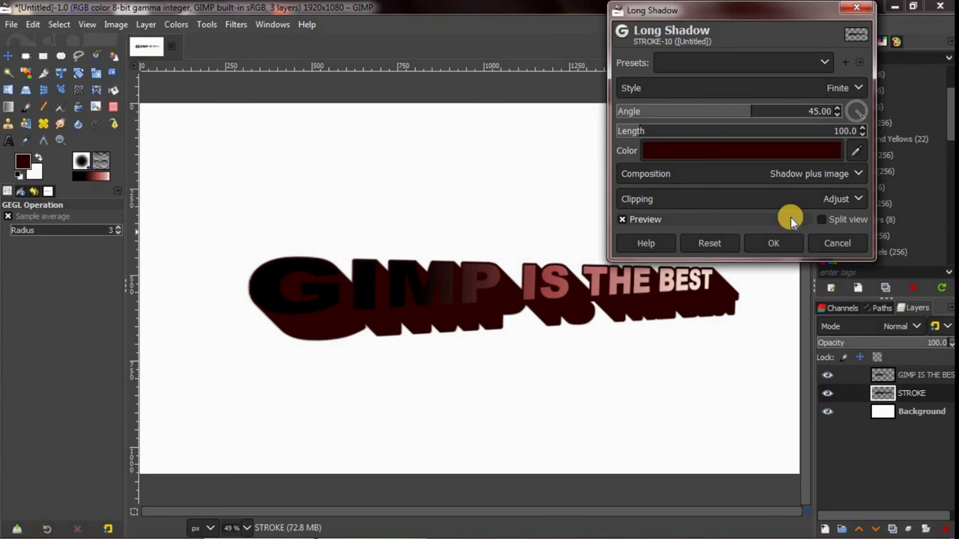
pyautogui.click(753, 152)
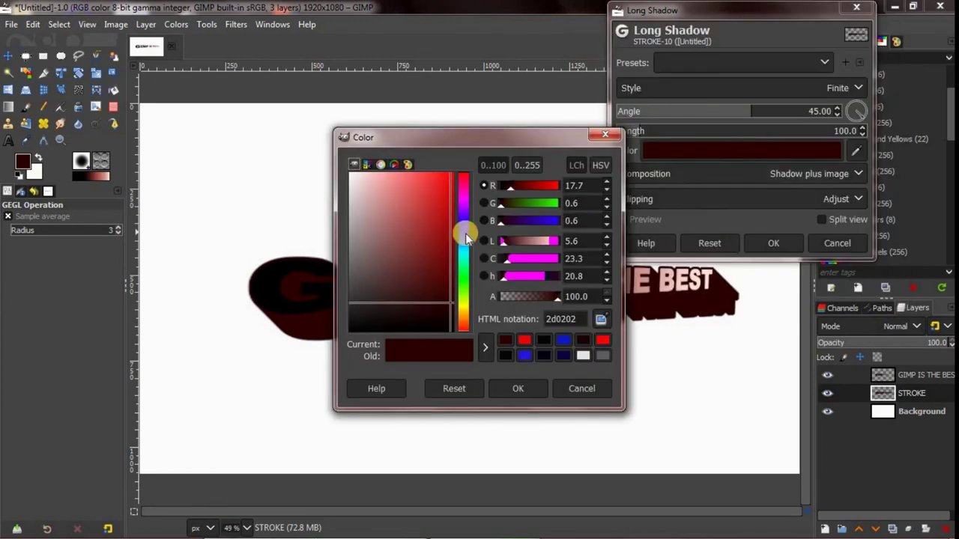
pyautogui.click(581, 388)
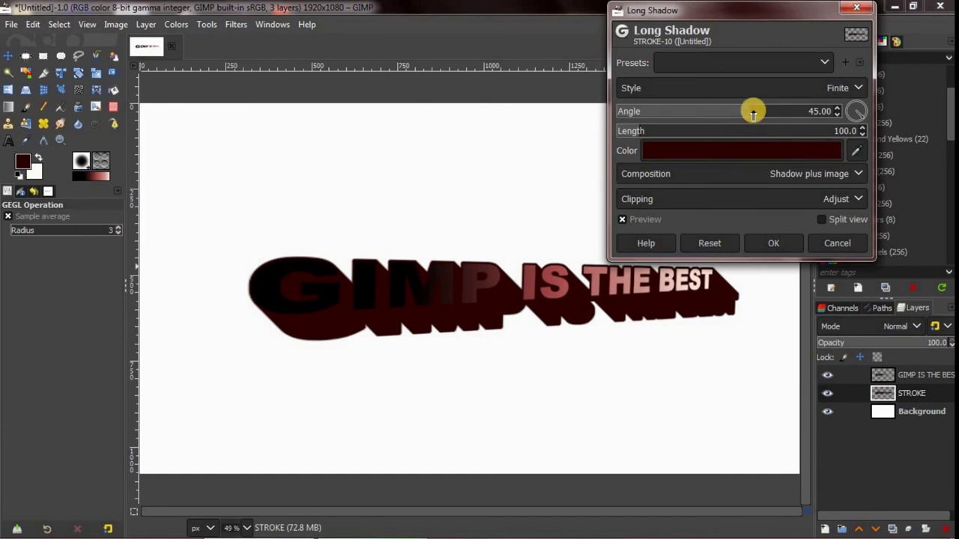
pyautogui.moveTo(750, 109); pyautogui.dragTo(621, 114)
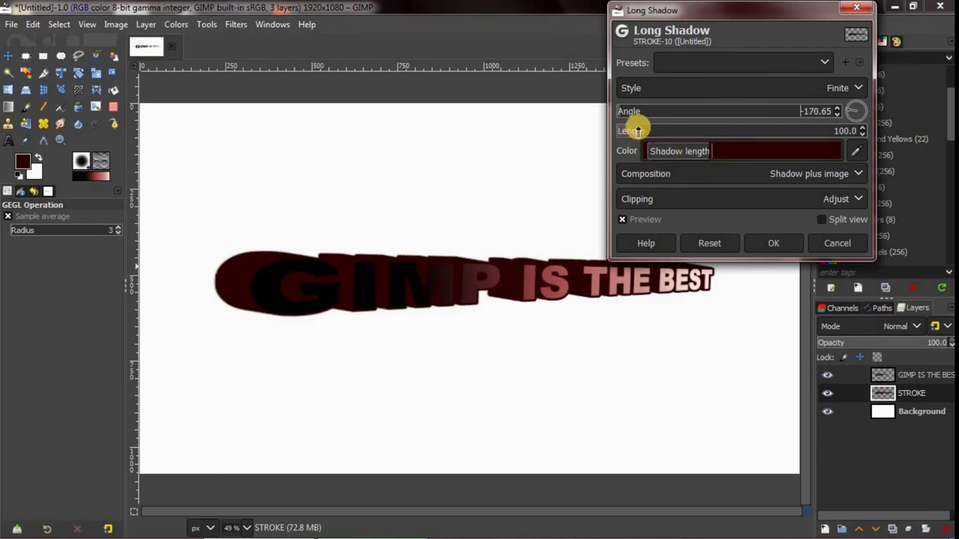
pyautogui.moveTo(647, 129); pyautogui.dragTo(619, 131)
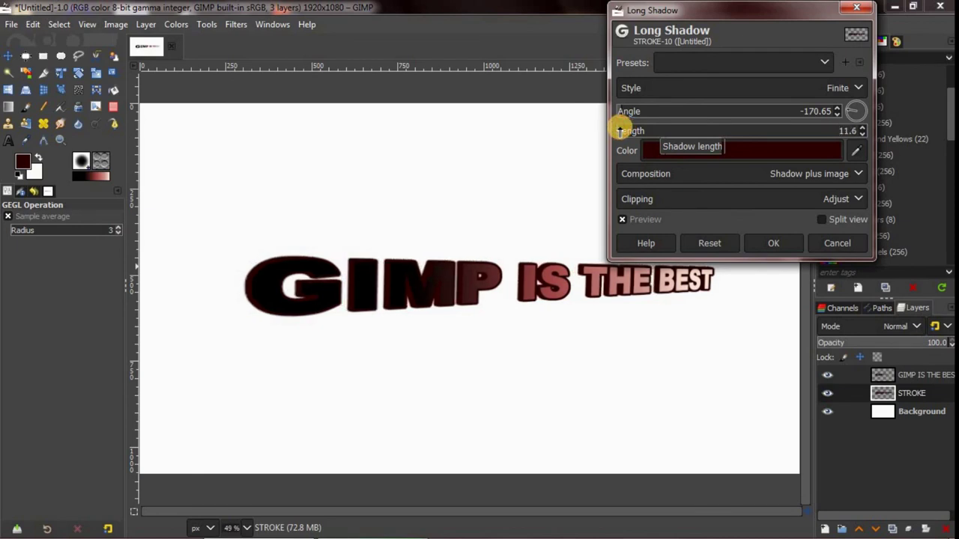
pyautogui.moveTo(624, 131); pyautogui.dragTo(620, 130)
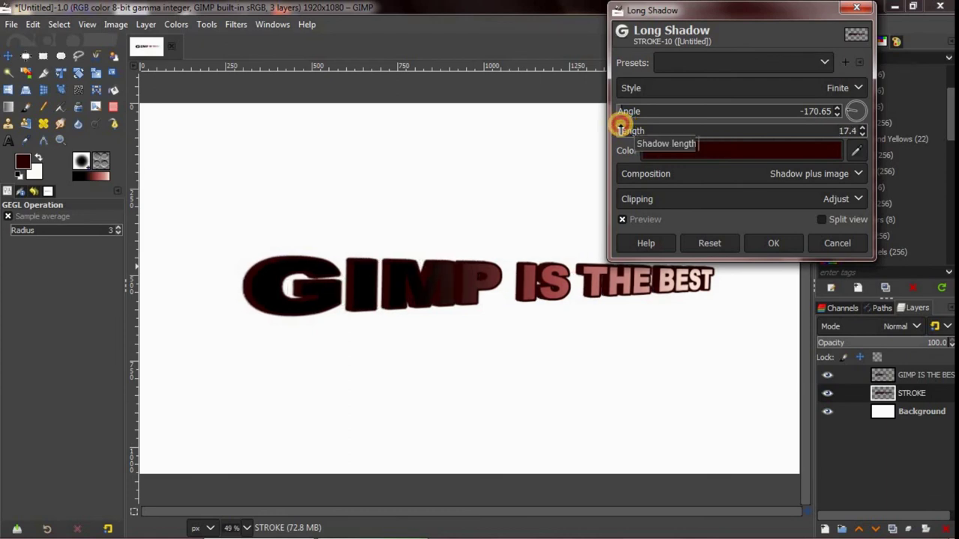
pyautogui.click(772, 243)
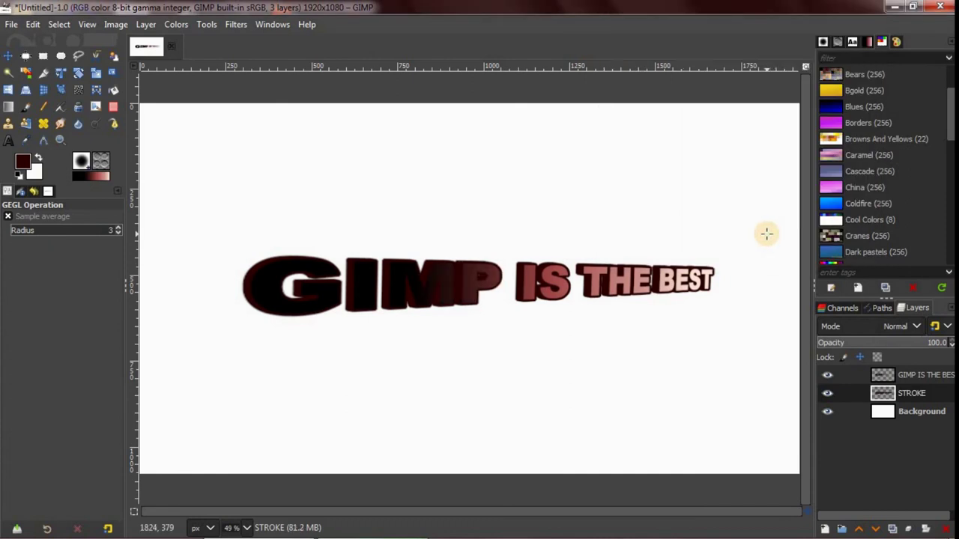
# On the Background layer, set the Gradient tool to the Deep Sea preset with Radial shape
pyautogui.click(918, 413)
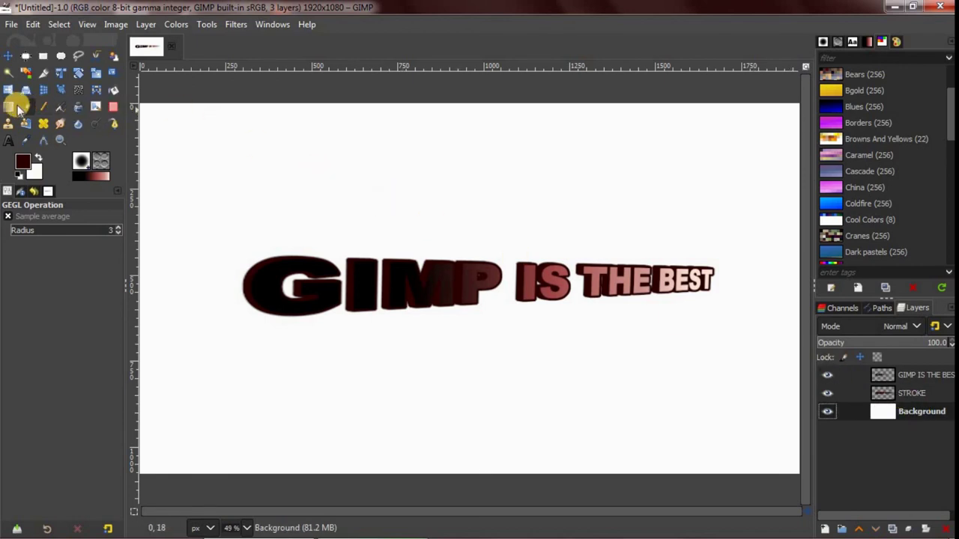
pyautogui.click(9, 106)
pyautogui.click(15, 258)
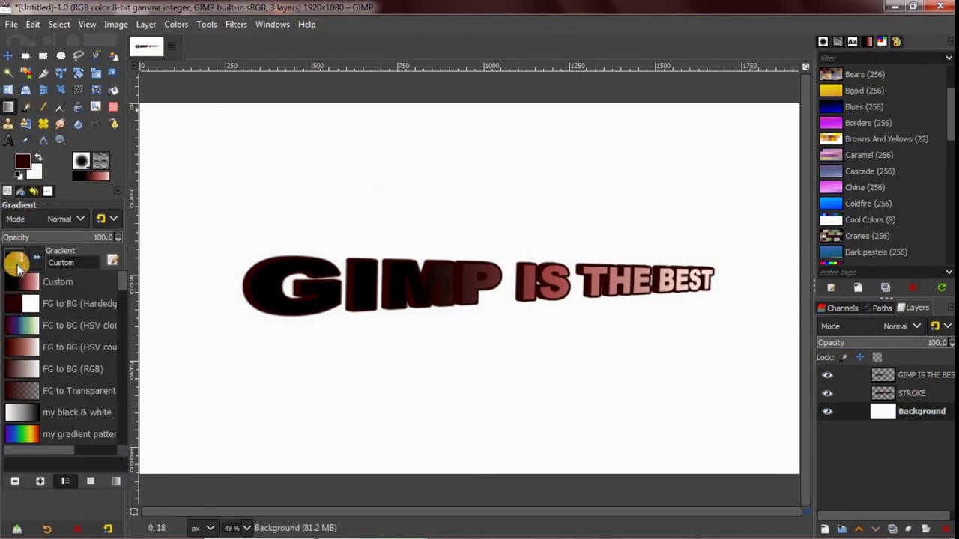
pyautogui.moveTo(125, 284); pyautogui.dragTo(124, 320)
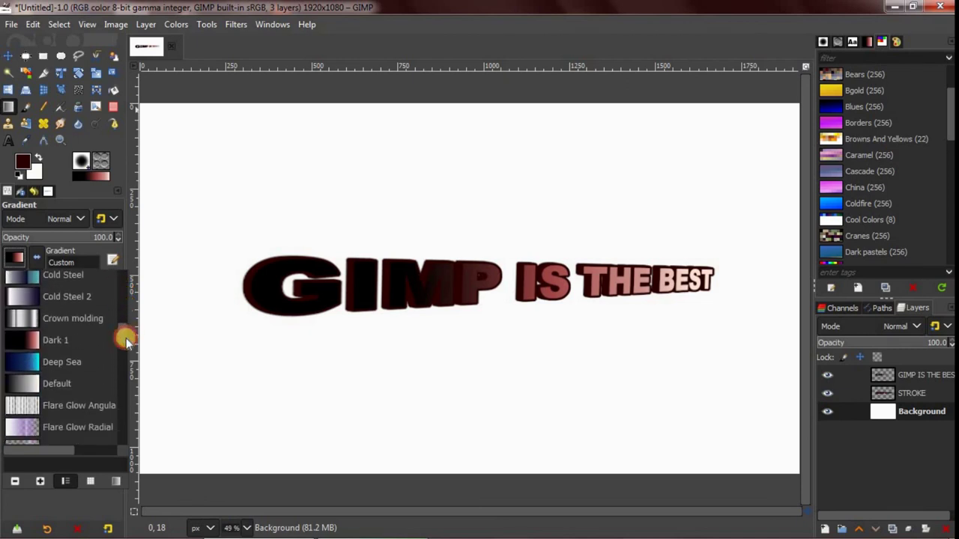
pyautogui.moveTo(124, 320); pyautogui.dragTo(124, 329)
pyautogui.click(68, 333)
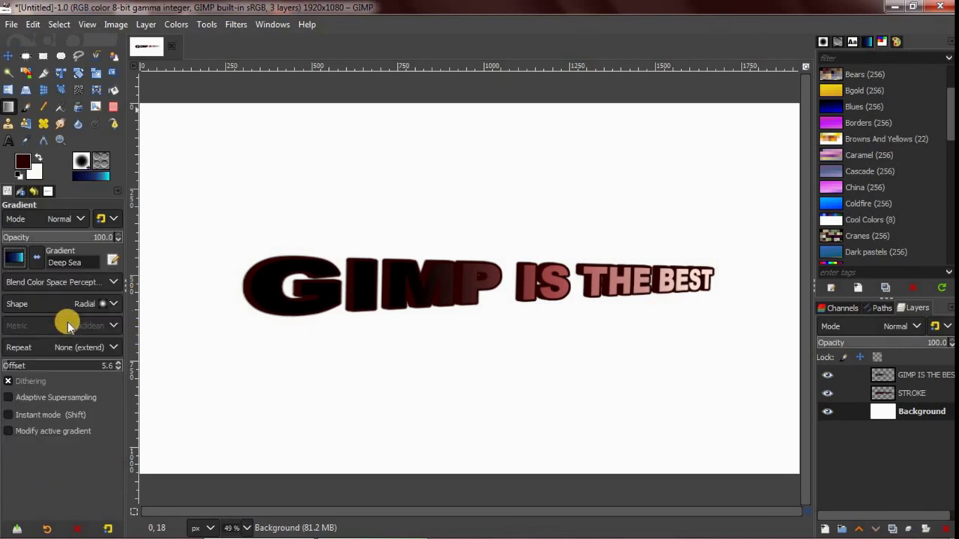
pyautogui.click(105, 304)
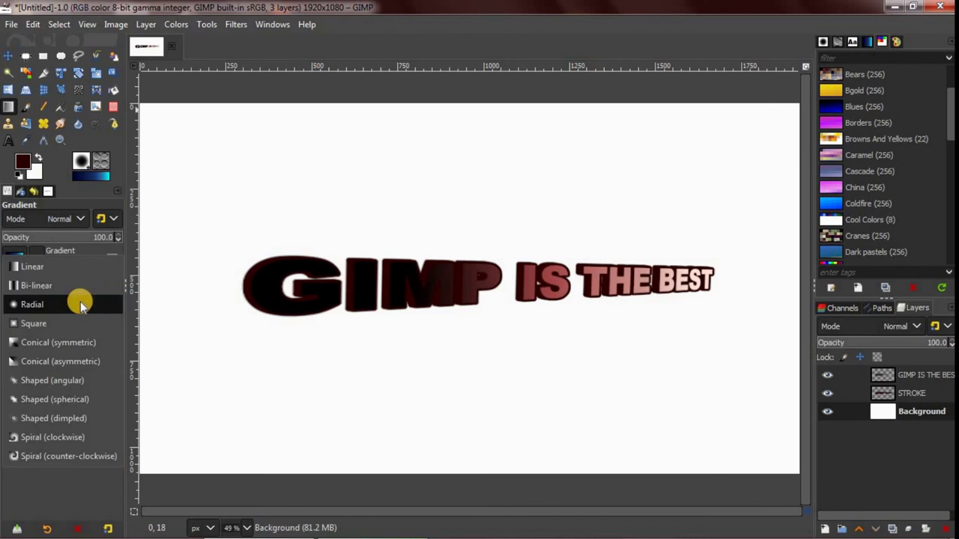
pyautogui.click(81, 304)
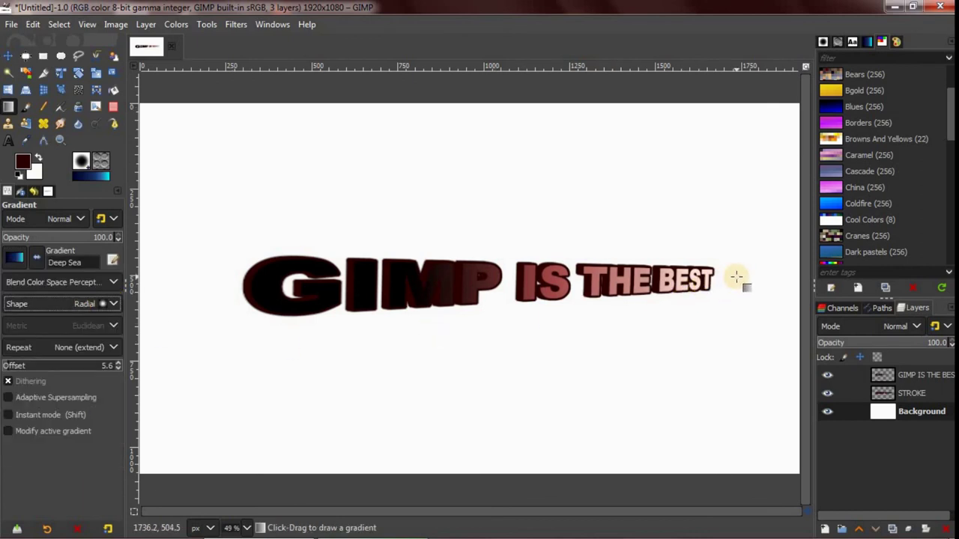
# Draw a reversed radial gradient, cyan right of the text fading to navy, adjusting its stops
pyautogui.moveTo(736, 277); pyautogui.dragTo(218, 280)
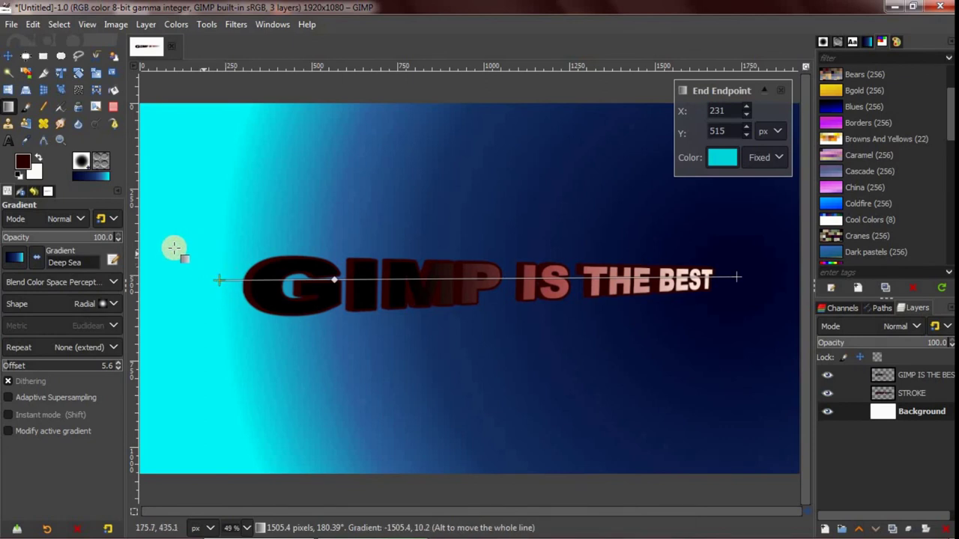
pyautogui.click(36, 259)
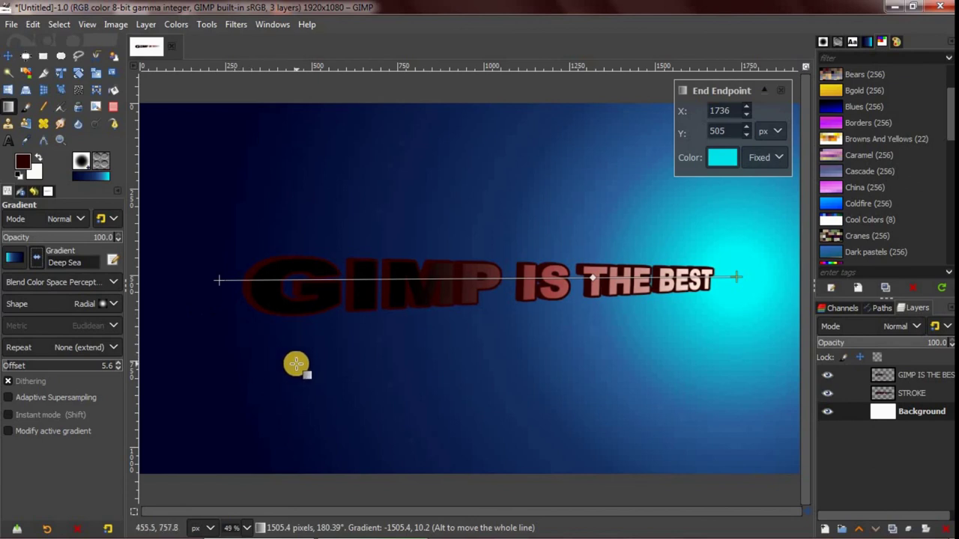
pyautogui.moveTo(217, 281); pyautogui.dragTo(184, 286)
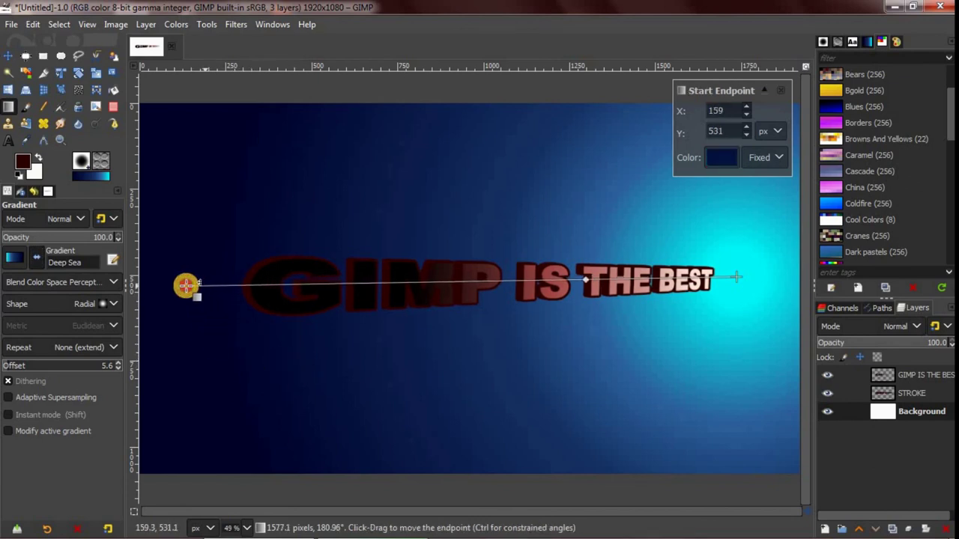
pyautogui.moveTo(588, 283)
pyautogui.mouseDown()
pyautogui.moveTo(411, 282)
pyautogui.moveTo(431, 282)
pyautogui.mouseUp()
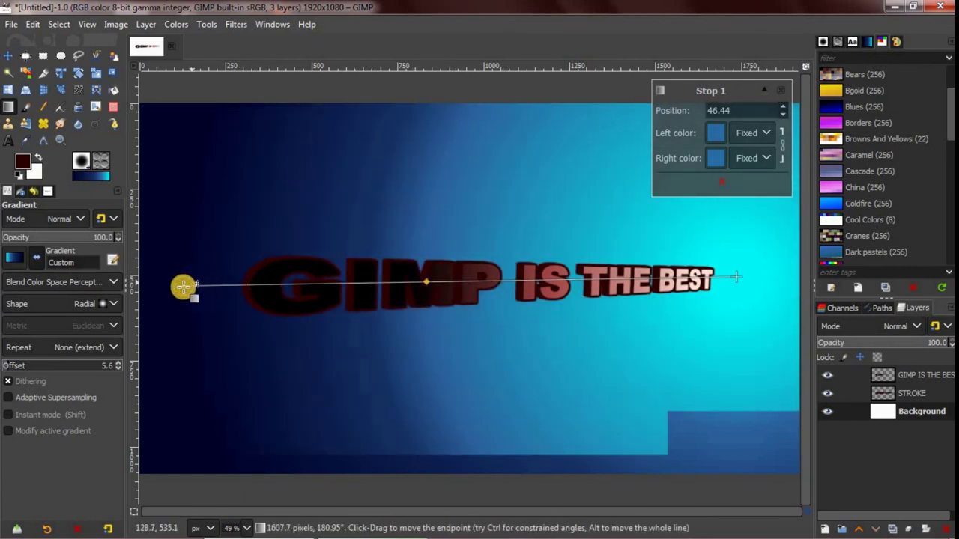
pyautogui.moveTo(184, 285); pyautogui.dragTo(194, 286)
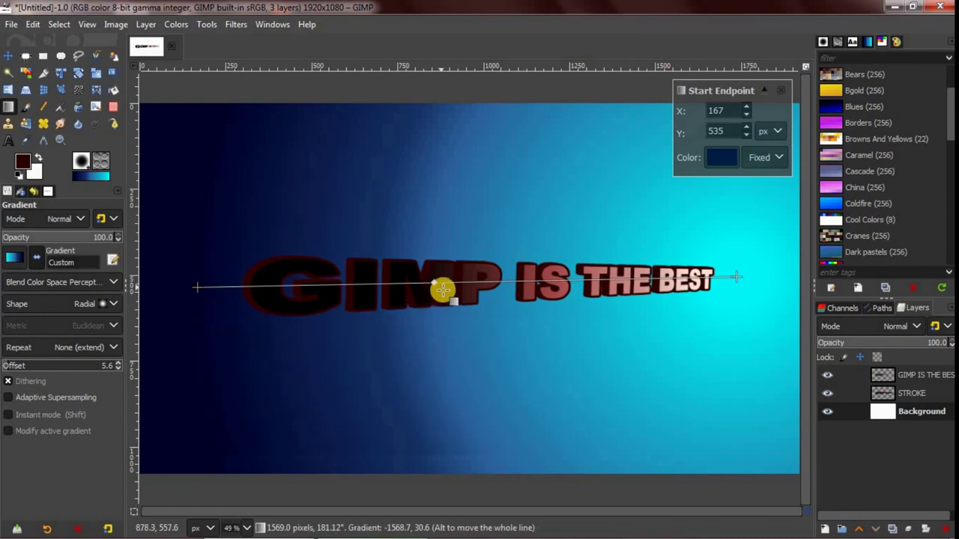
pyautogui.moveTo(434, 282)
pyautogui.mouseDown()
pyautogui.moveTo(508, 284)
pyautogui.moveTo(486, 283)
pyautogui.mouseUp()
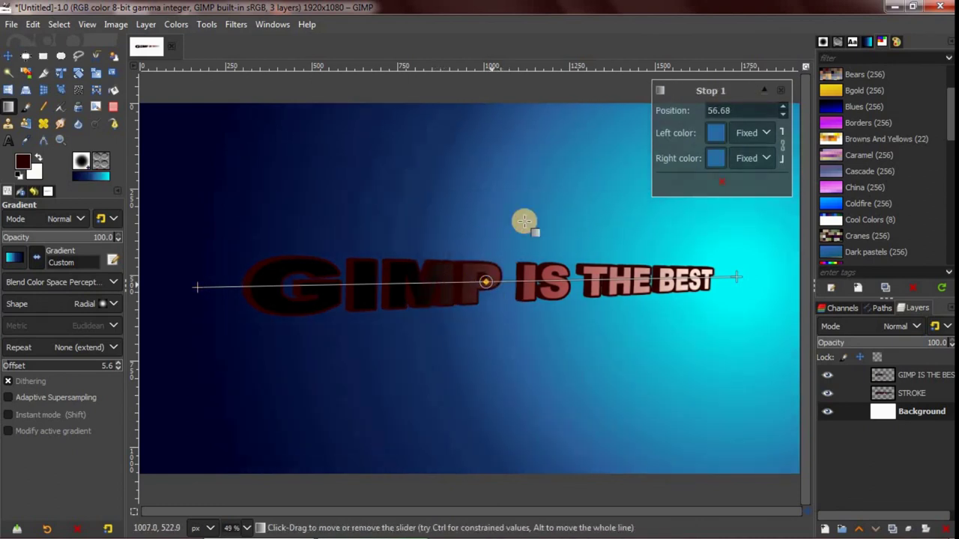
pyautogui.press('Return')
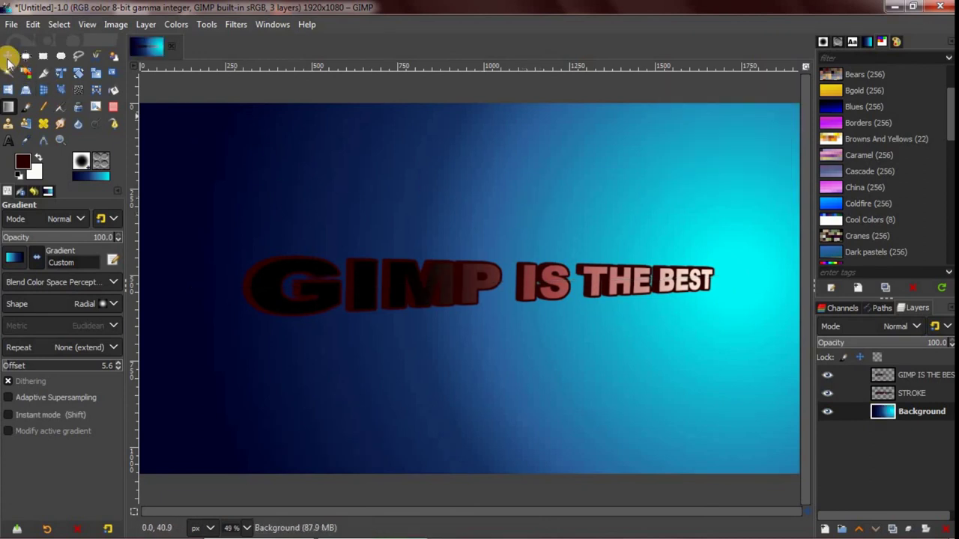
pyautogui.click(8, 56)
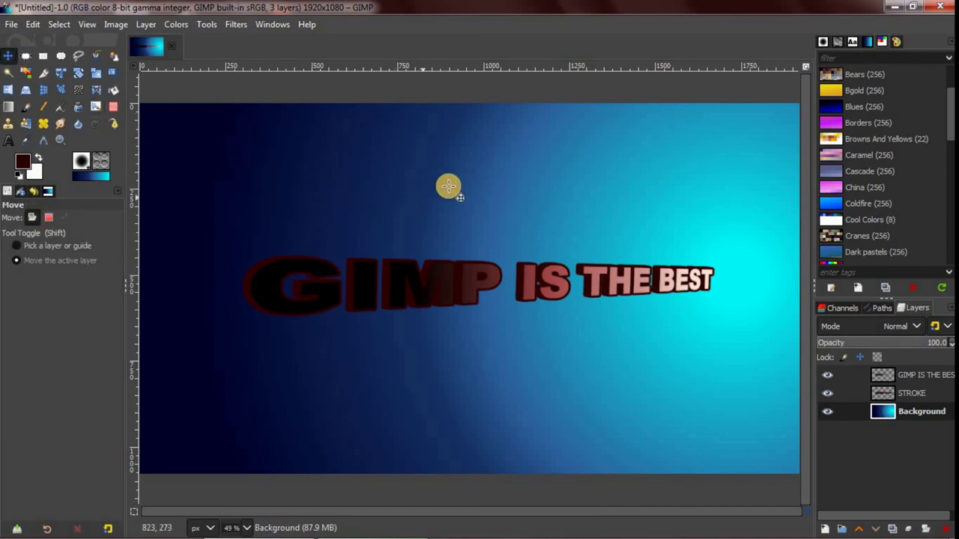